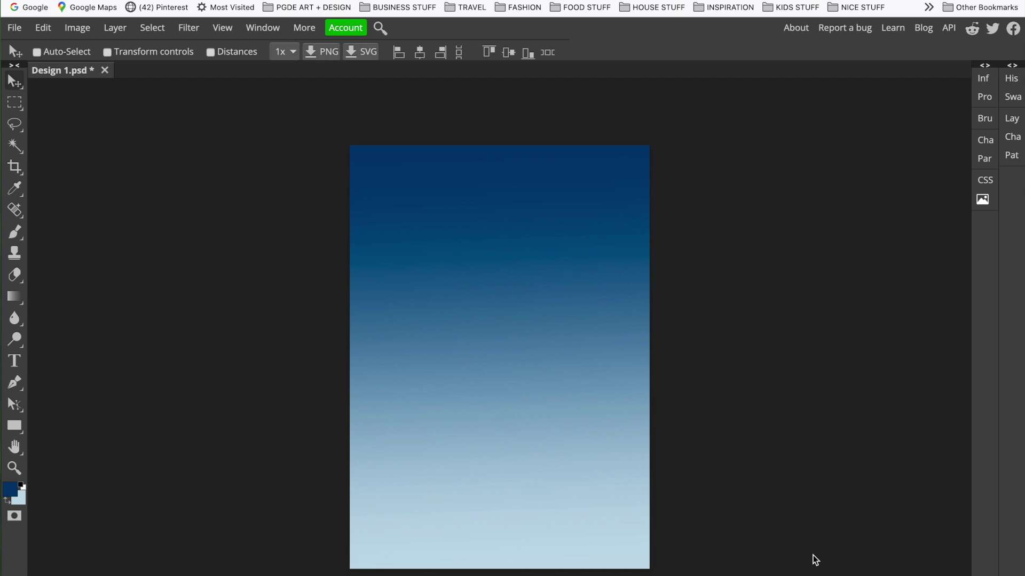
# - Show the Layers panel, toggle Gradient Fill 1's visibility off and back on, and pick the Type tool
pyautogui.click(1011, 118)
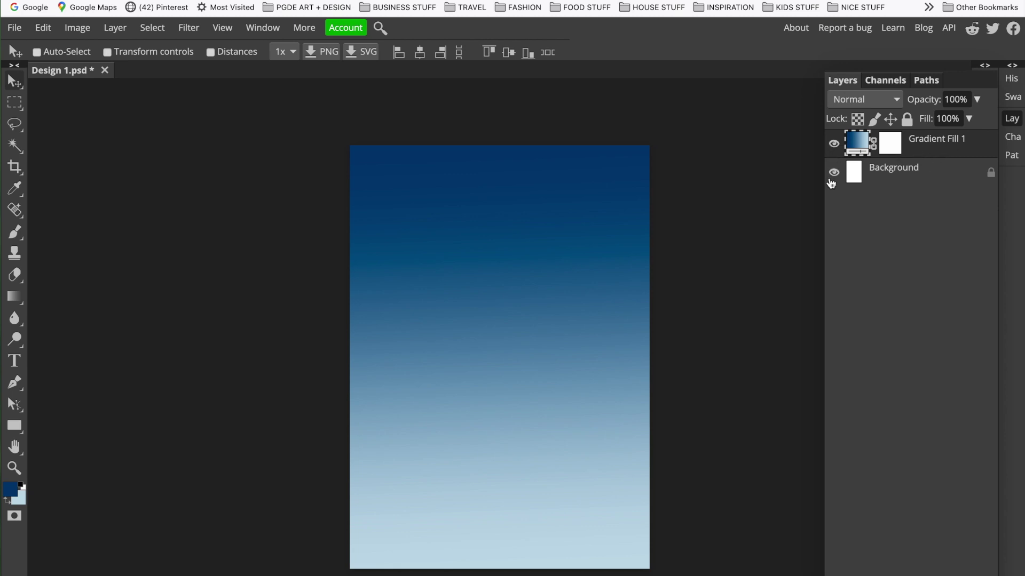
pyautogui.click(836, 146)
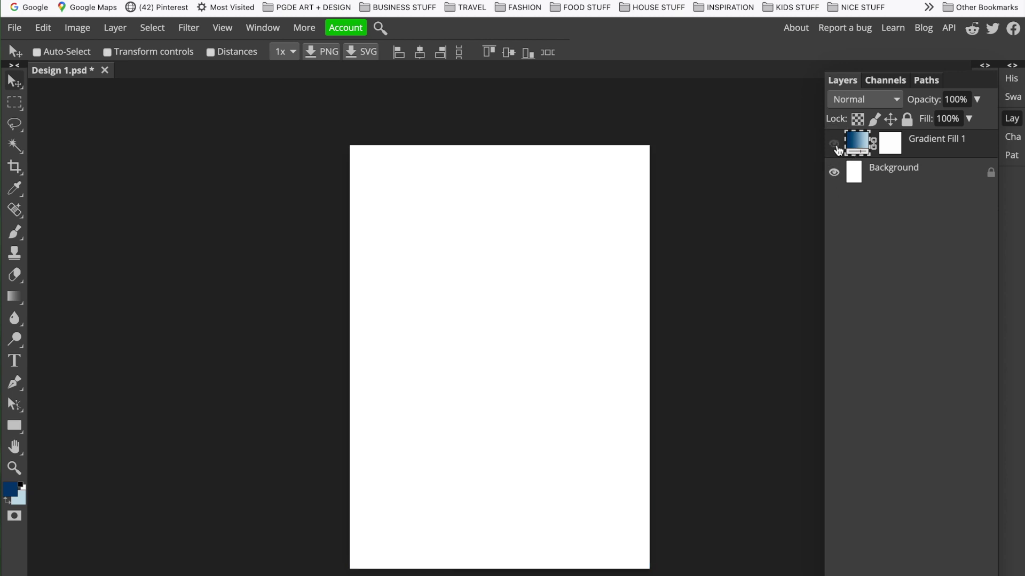
pyautogui.click(835, 145)
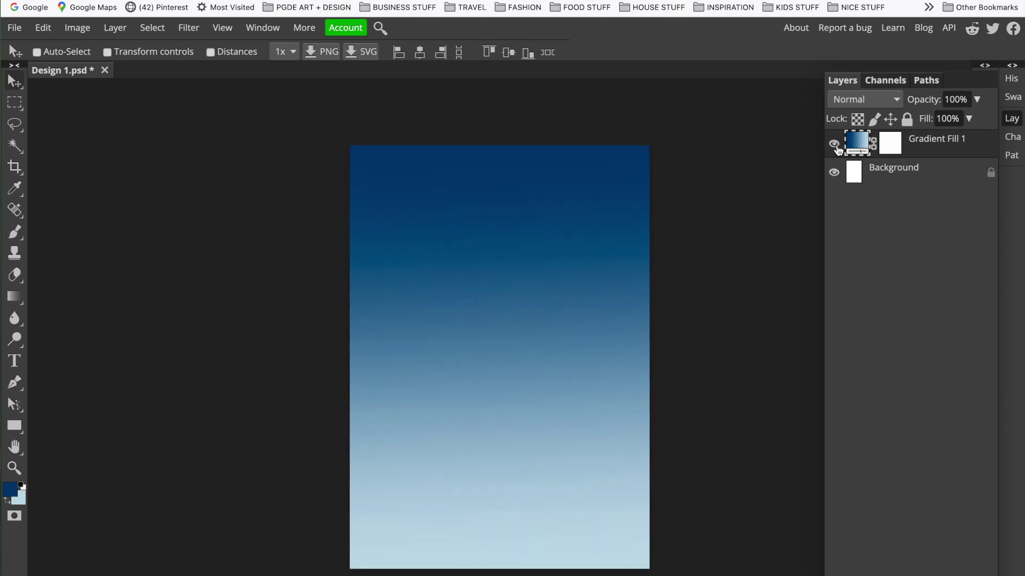
pyautogui.click(20, 363)
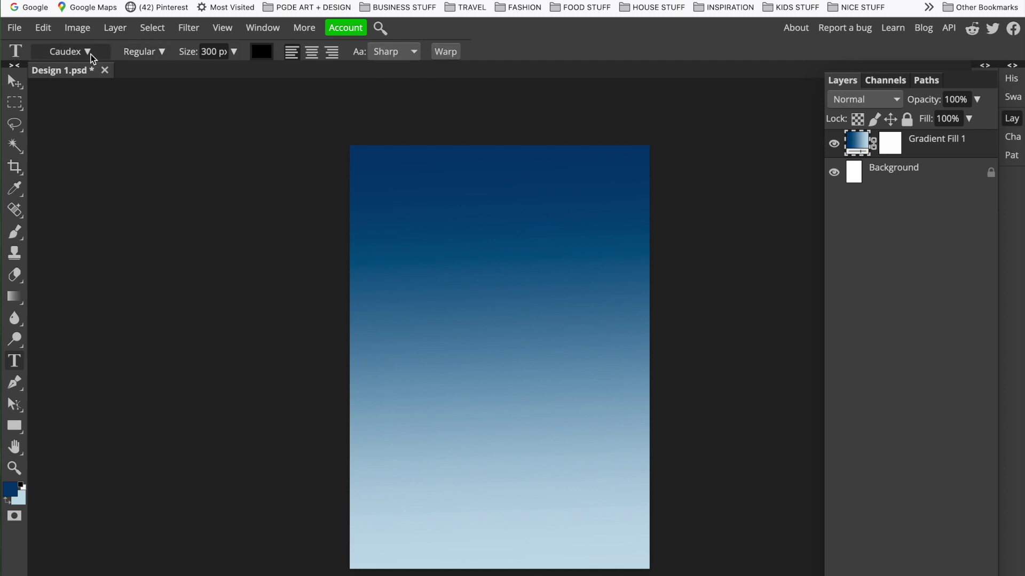
# - Clear the font search so every font is listed, then choose to load a font from the computer
pyautogui.click(85, 51)
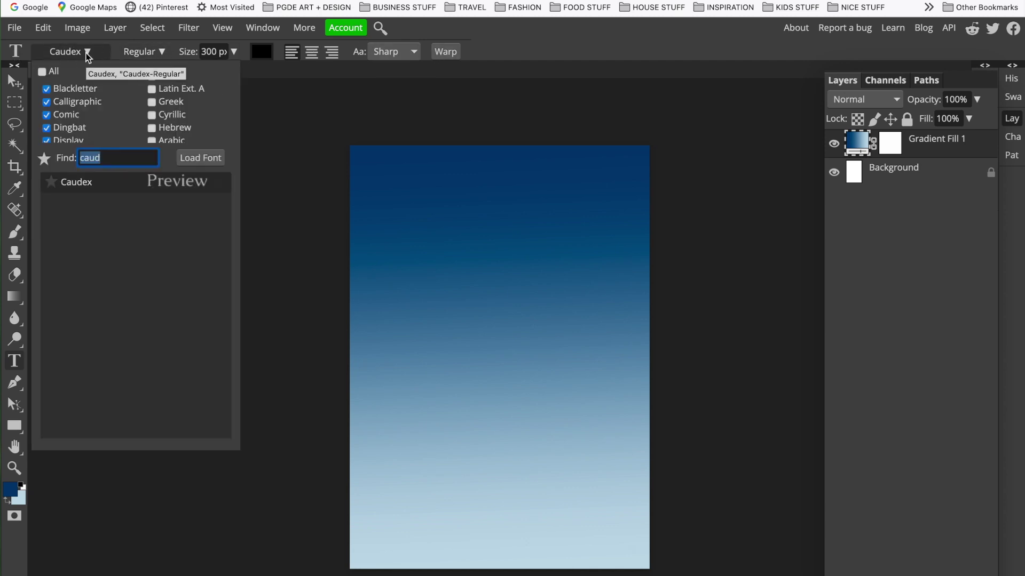
pyautogui.click(110, 157)
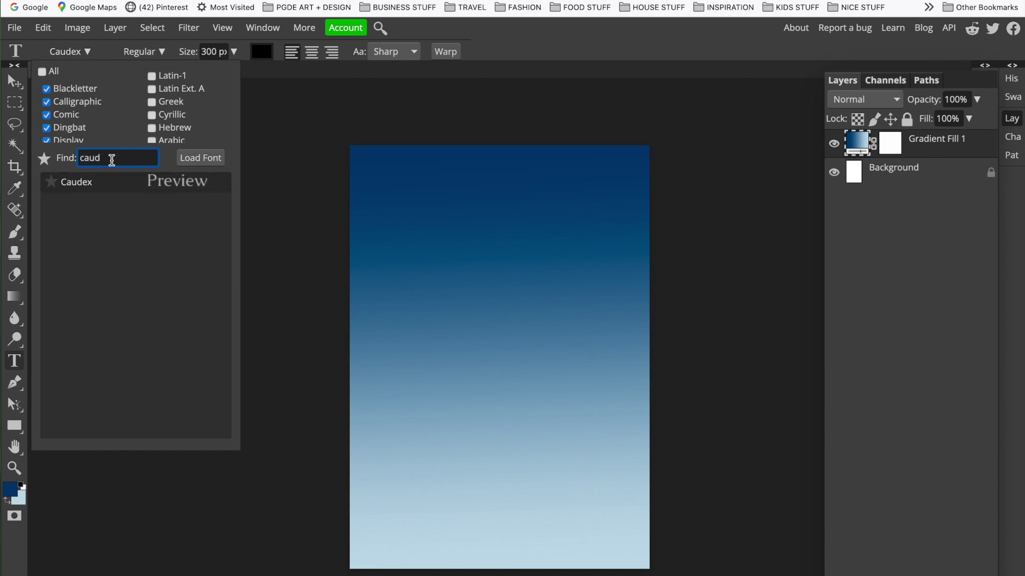
pyautogui.press('BackSpace')
pyautogui.press('BackSpace')
pyautogui.press('BackSpace')
pyautogui.press('BackSpace')
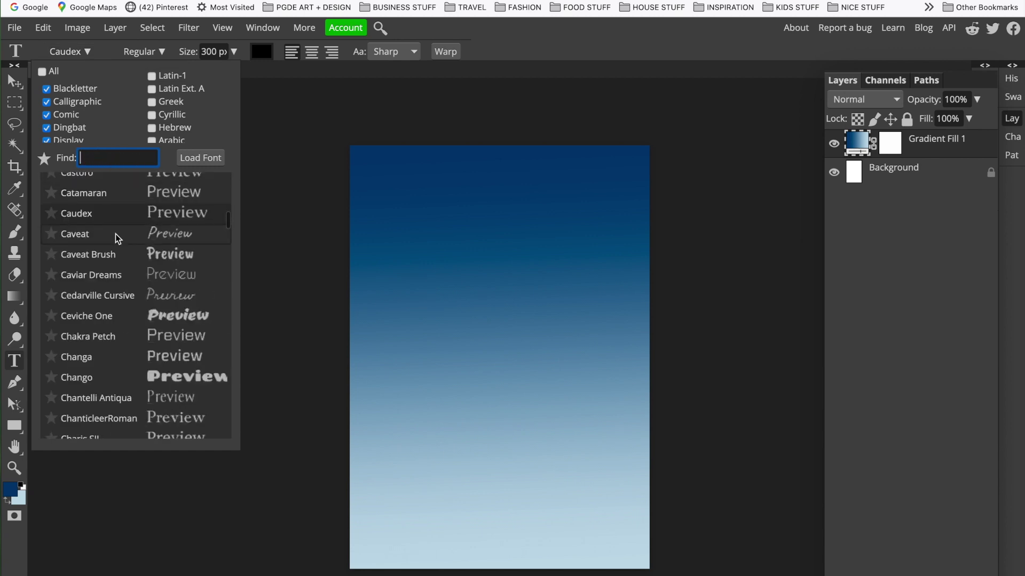
pyautogui.scroll(9, 115, 233)
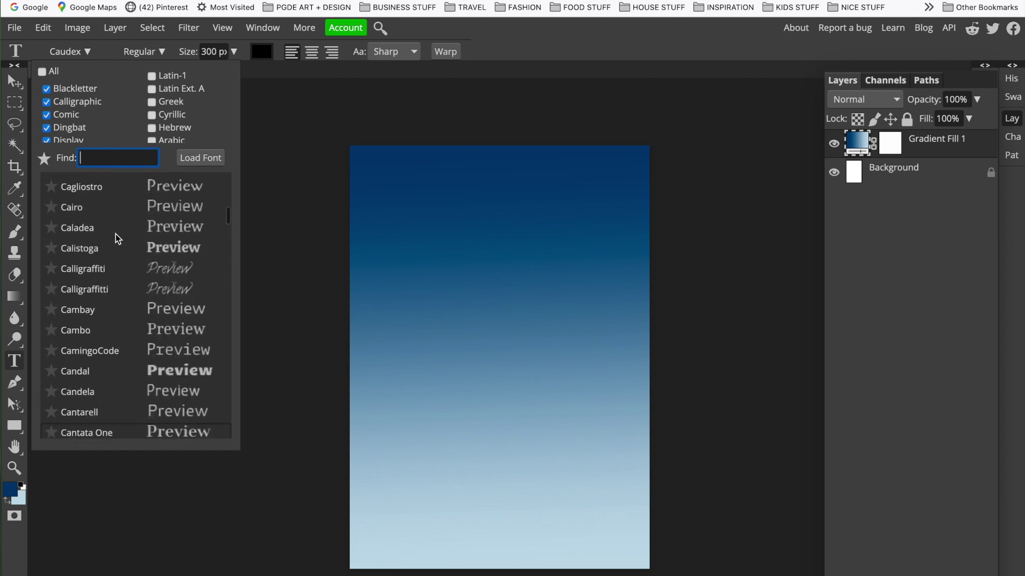
pyautogui.scroll(5, 115, 234)
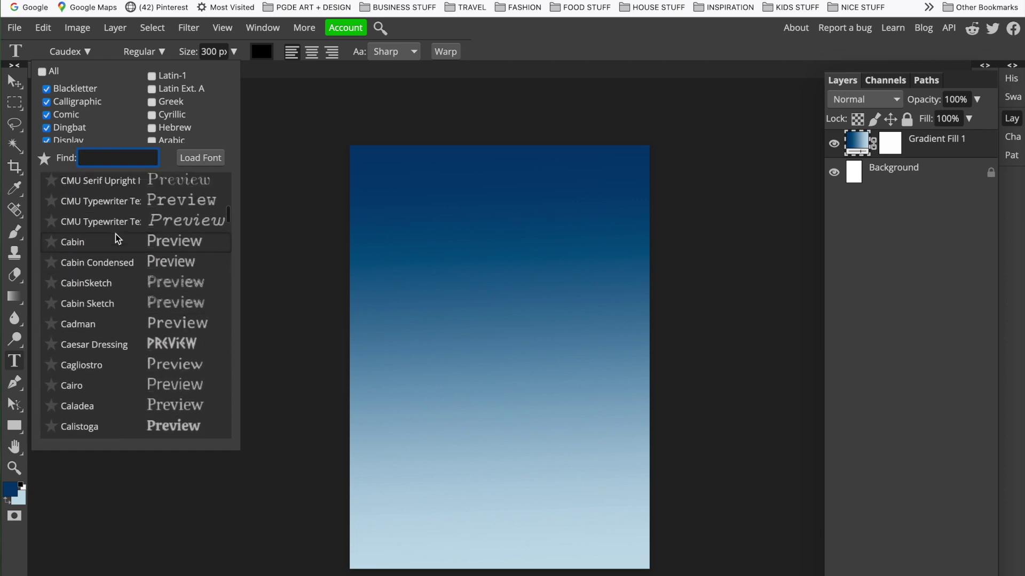
pyautogui.scroll(1, 116, 233)
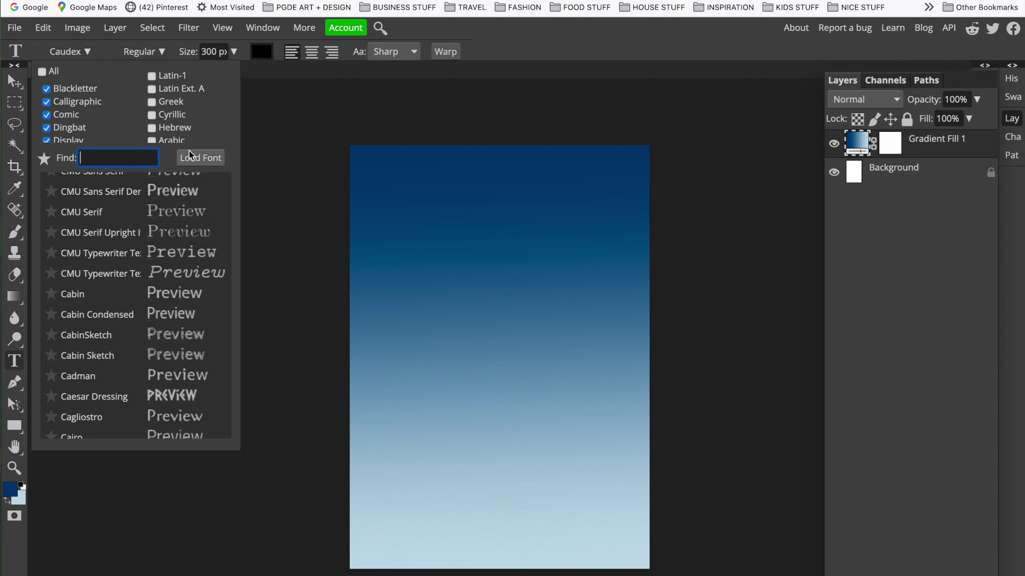
pyautogui.click(203, 159)
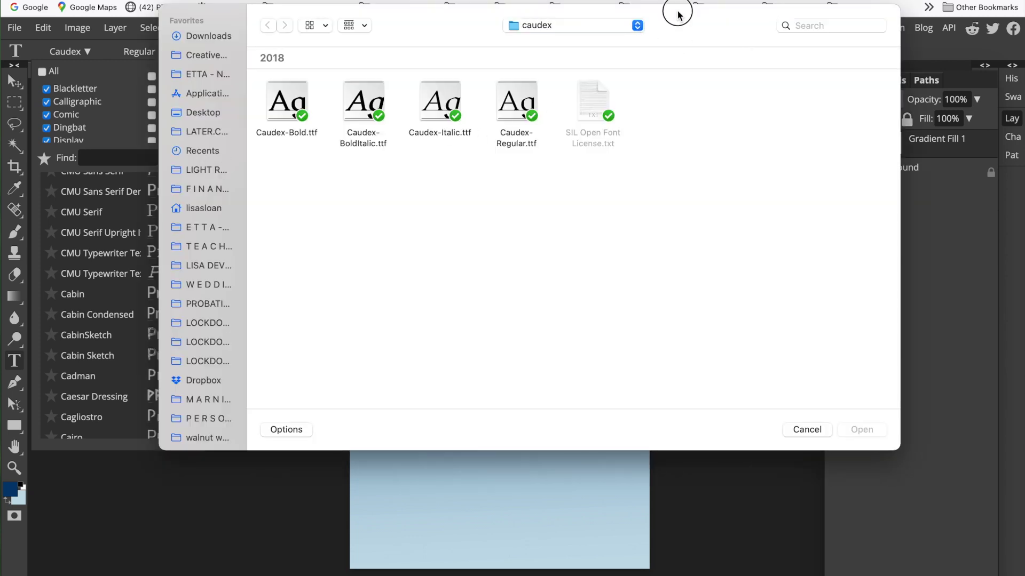
# - Browse from the typefaces folder into the caudex folder and load Caudex-Italic.ttf
pyautogui.click(635, 36)
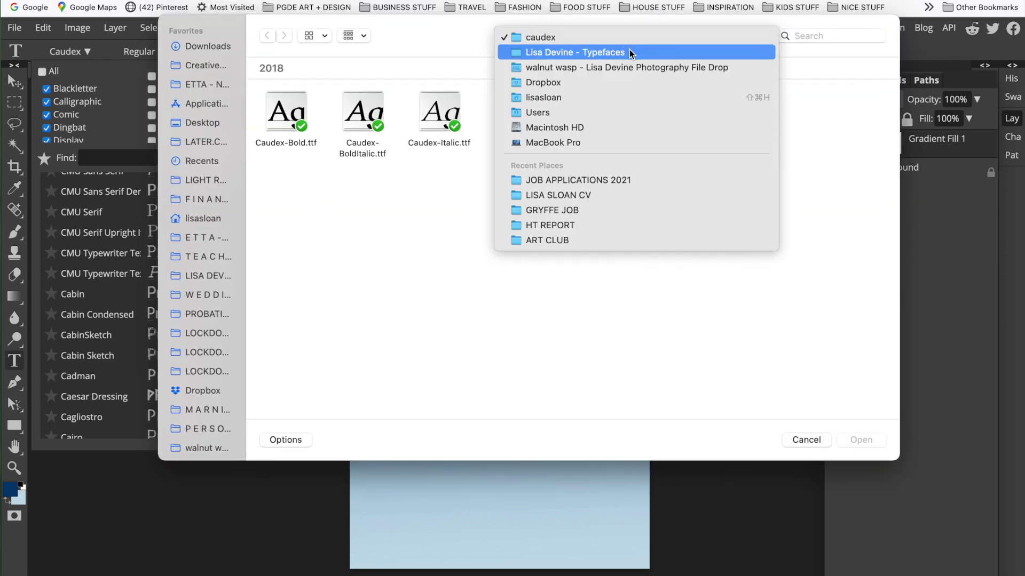
pyautogui.click(629, 52)
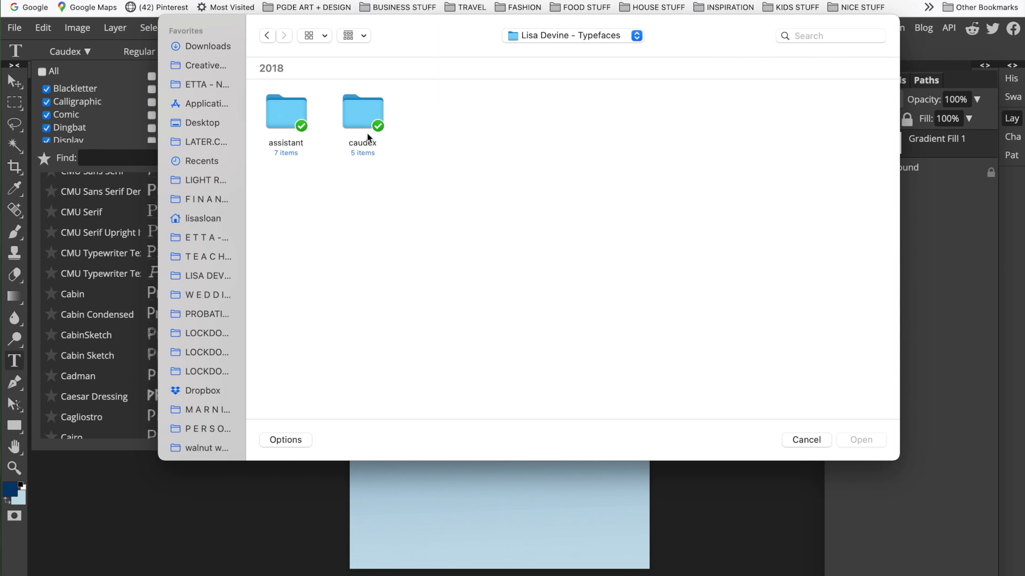
pyautogui.doubleClick(286, 112)
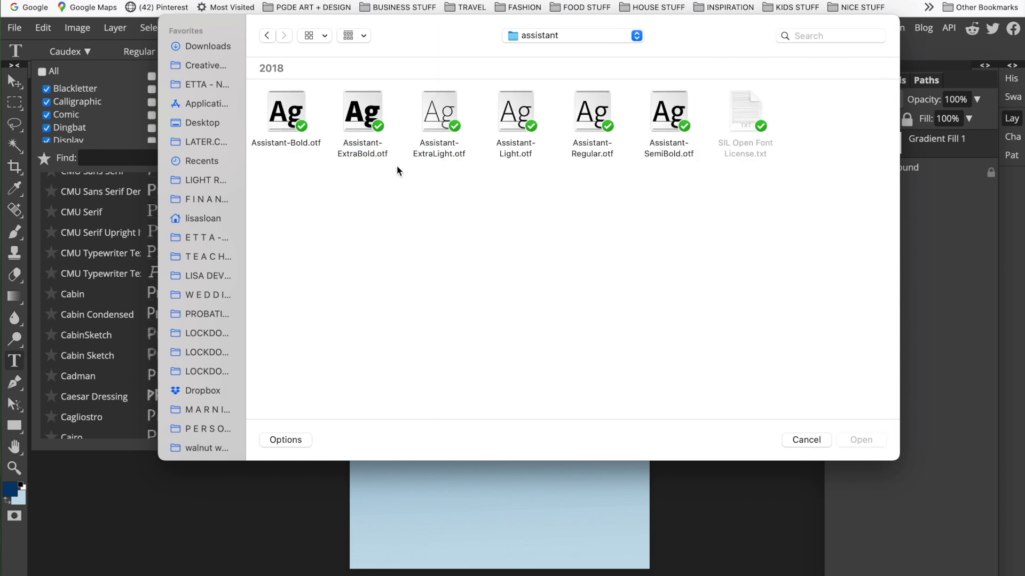
pyautogui.click(635, 44)
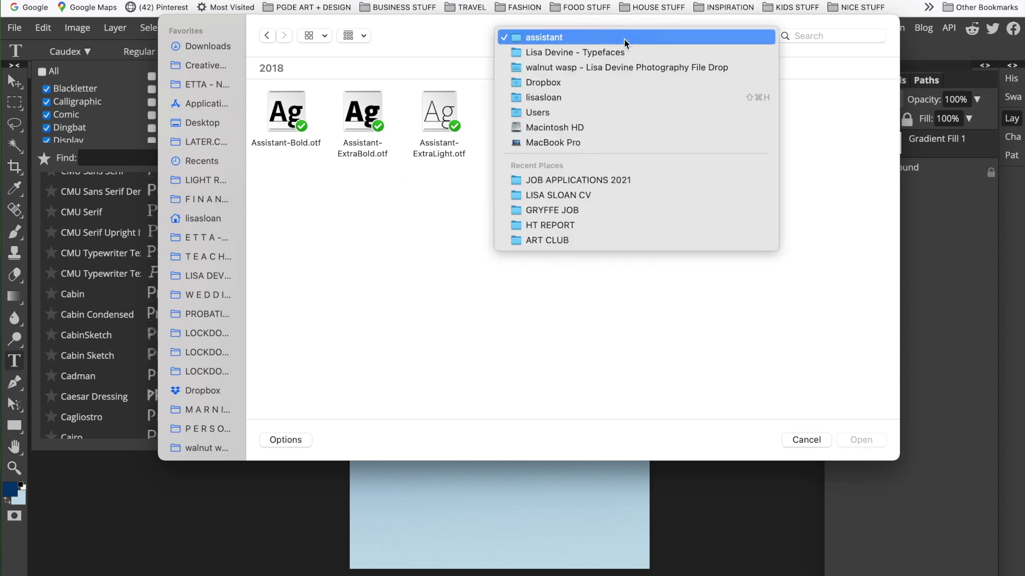
pyautogui.click(606, 51)
pyautogui.doubleClick(357, 118)
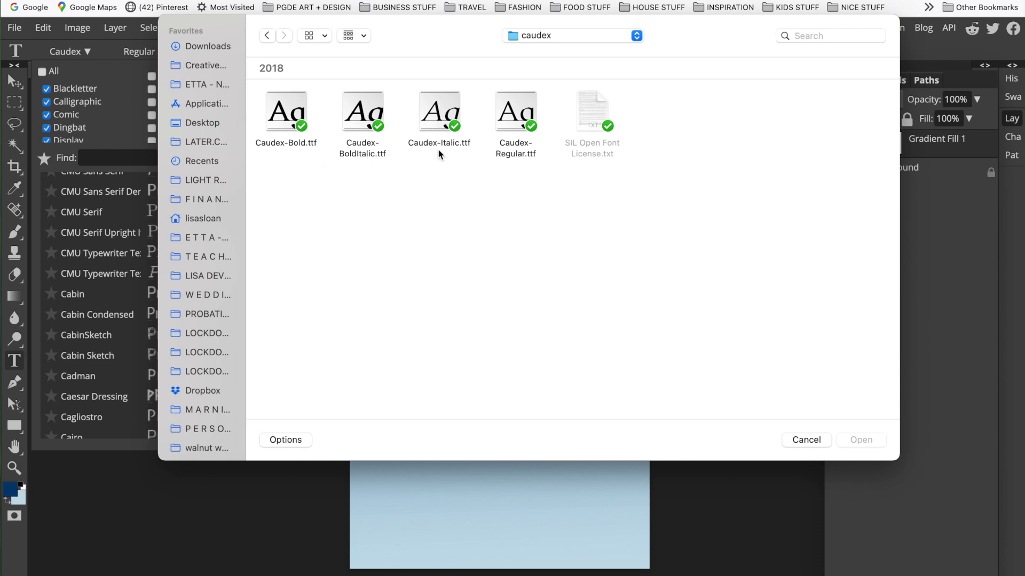
pyautogui.click(466, 149)
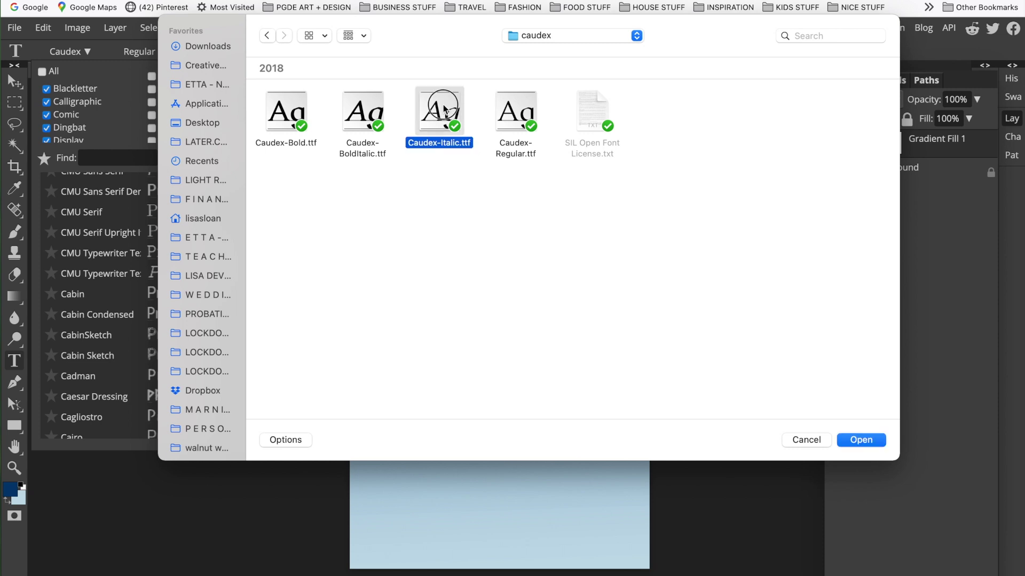
pyautogui.click(852, 440)
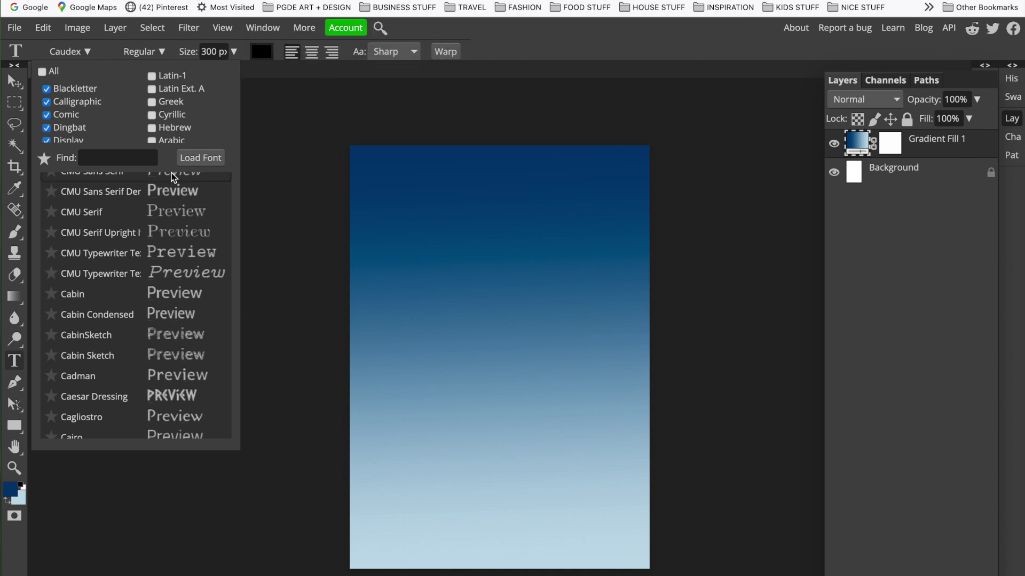
# - Search for 'caudex' and set the text font to Caudex with the Italic style
pyautogui.scroll(10, 150, 246)
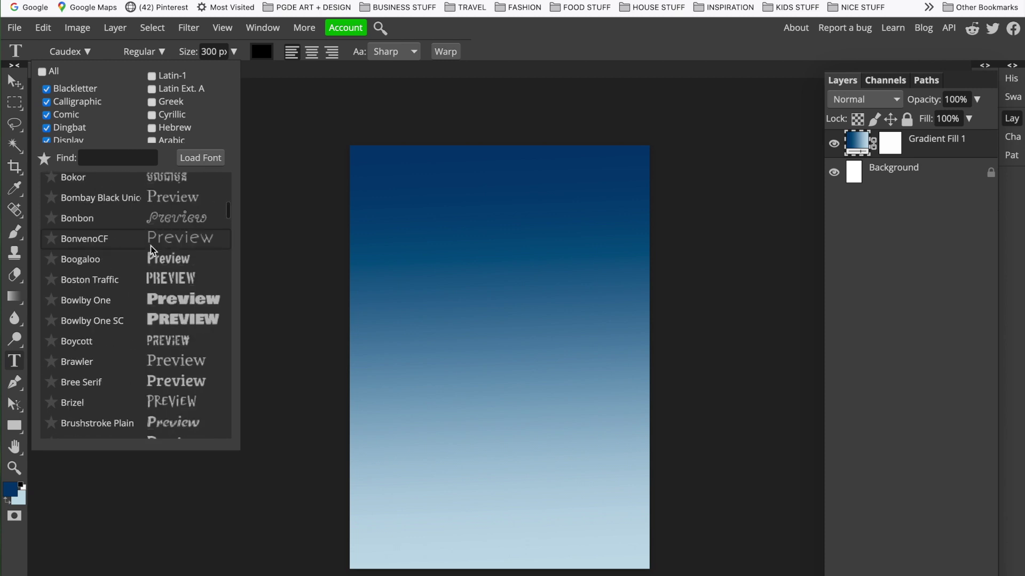
pyautogui.scroll(5, 150, 246)
pyautogui.click(112, 157)
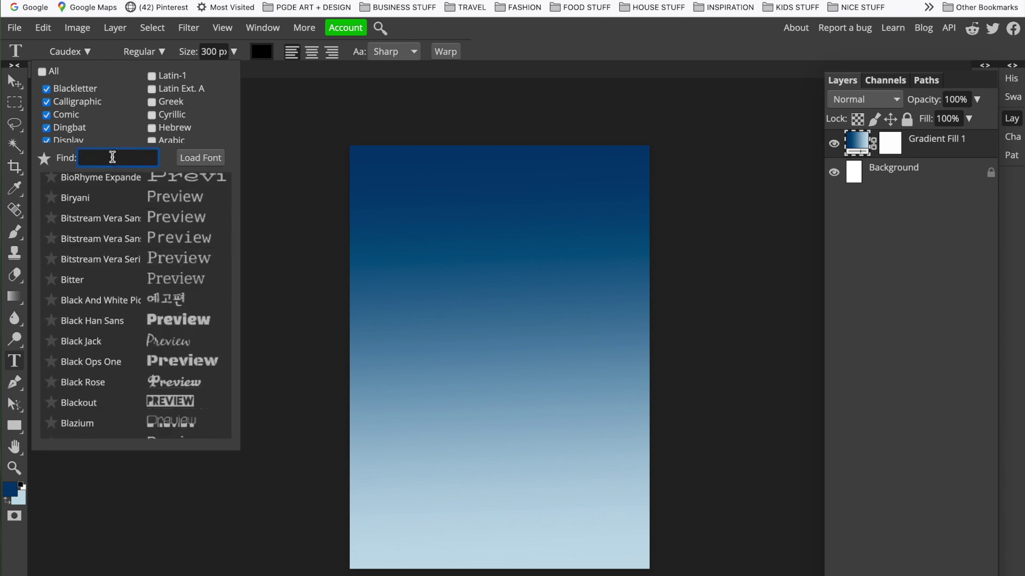
pyautogui.write('caude')
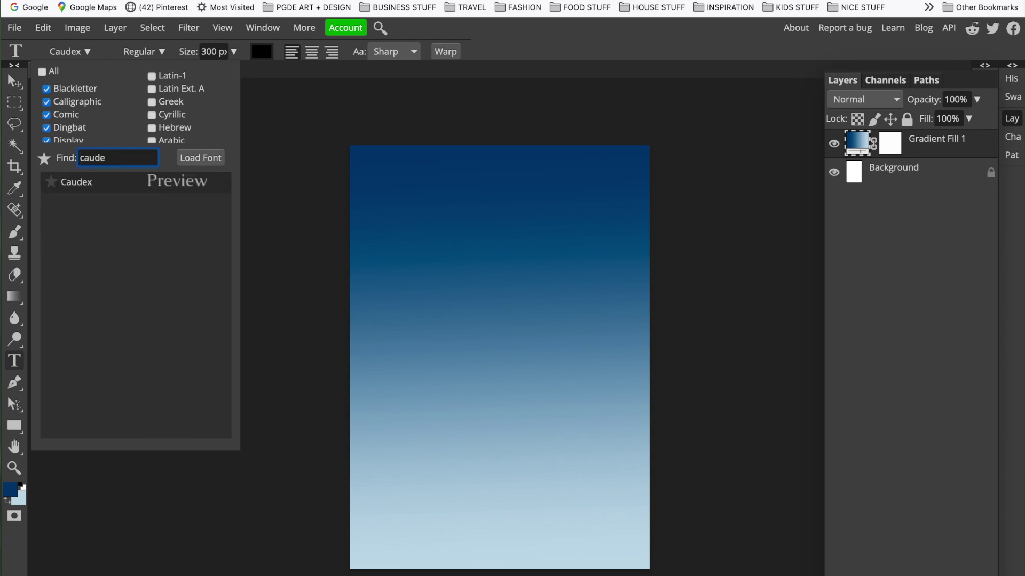
pyautogui.write('x')
pyautogui.click(123, 181)
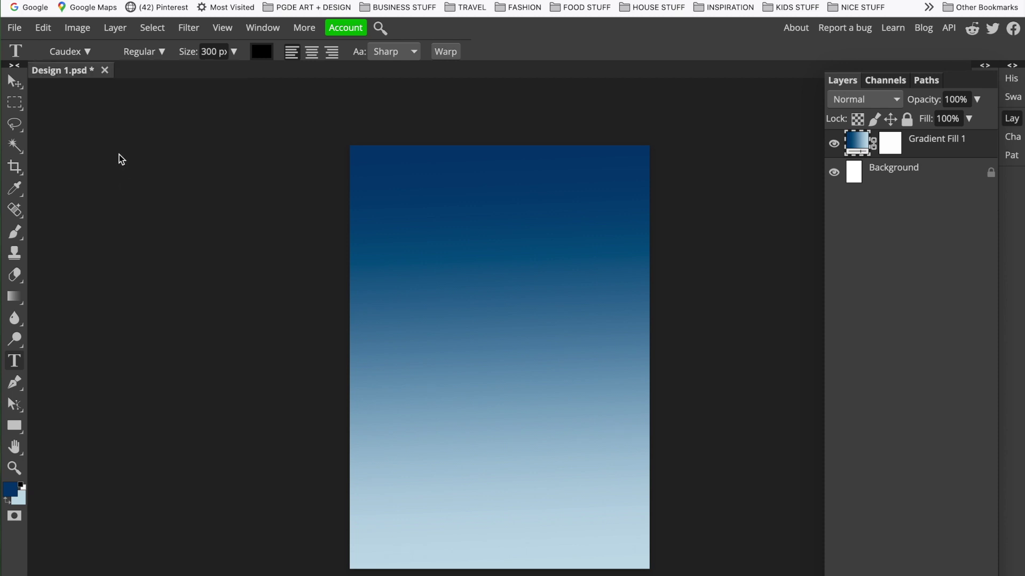
pyautogui.click(87, 53)
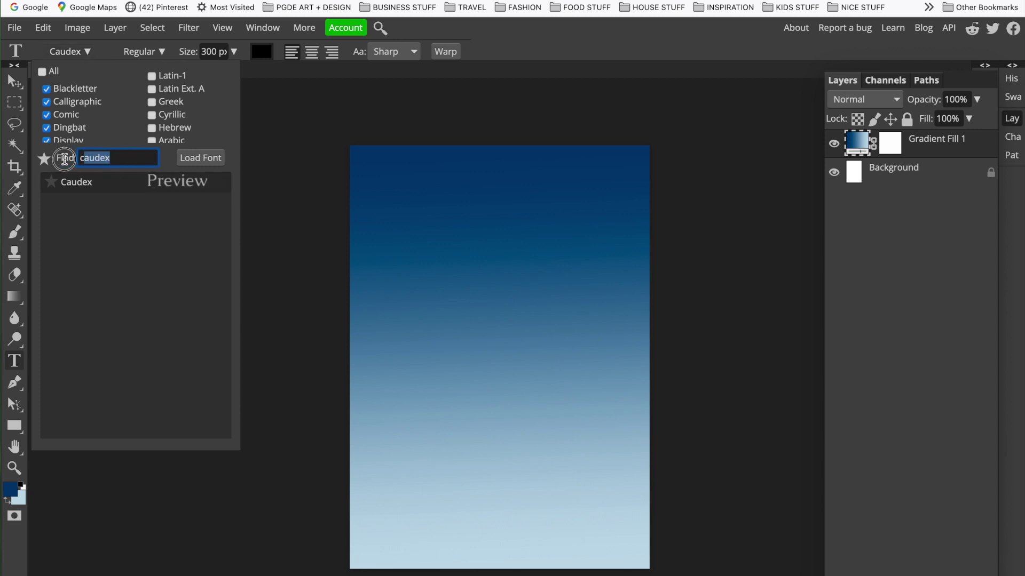
pyautogui.press('BackSpace')
pyautogui.scroll(10, 115, 266)
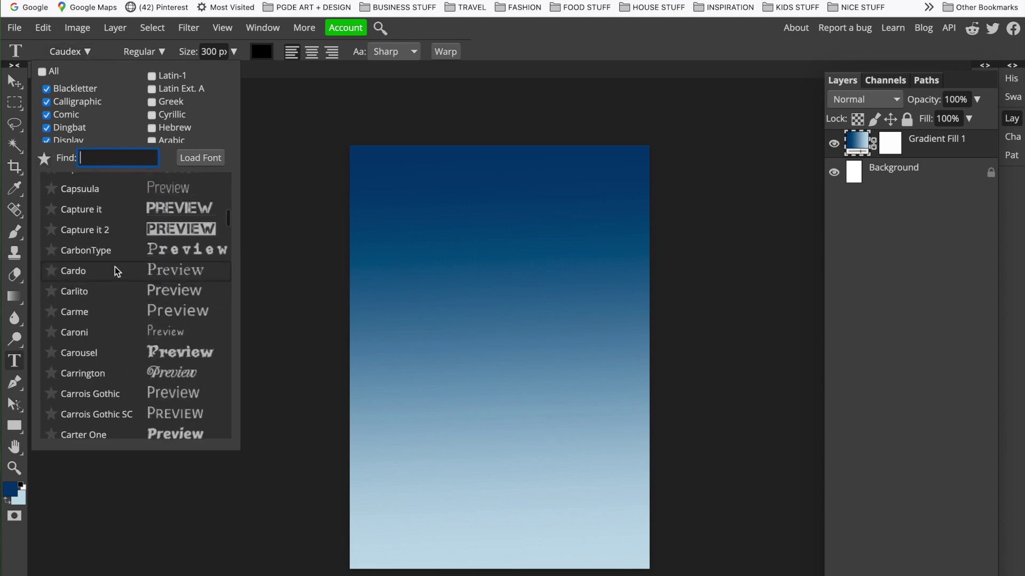
pyautogui.scroll(8, 114, 267)
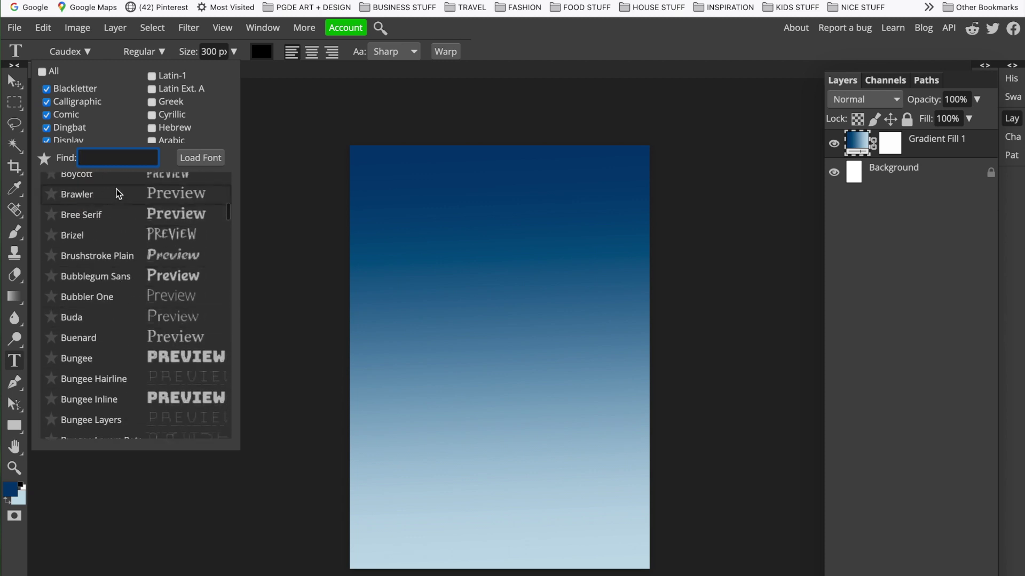
pyautogui.write('caude')
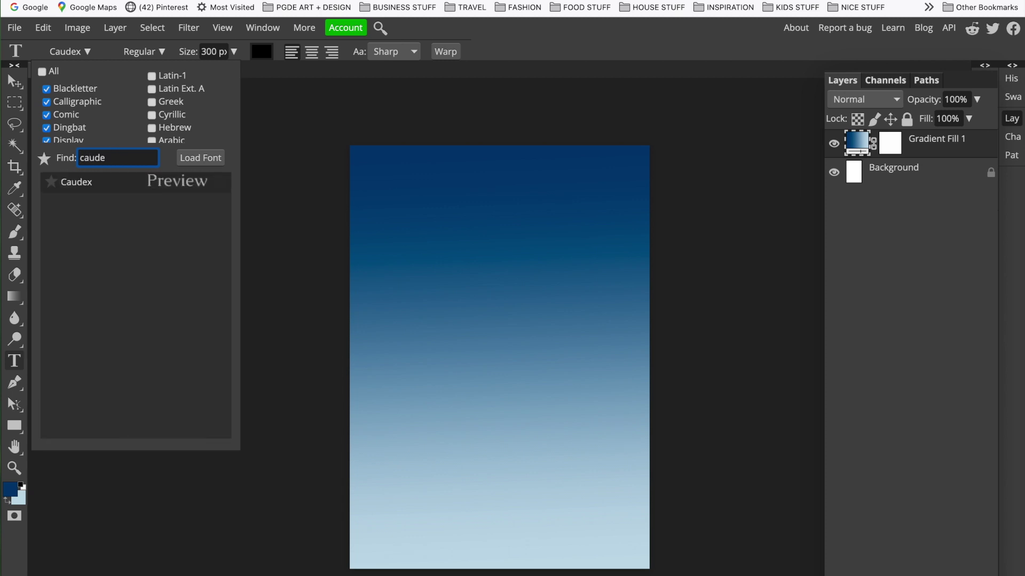
pyautogui.write('x')
pyautogui.click(108, 181)
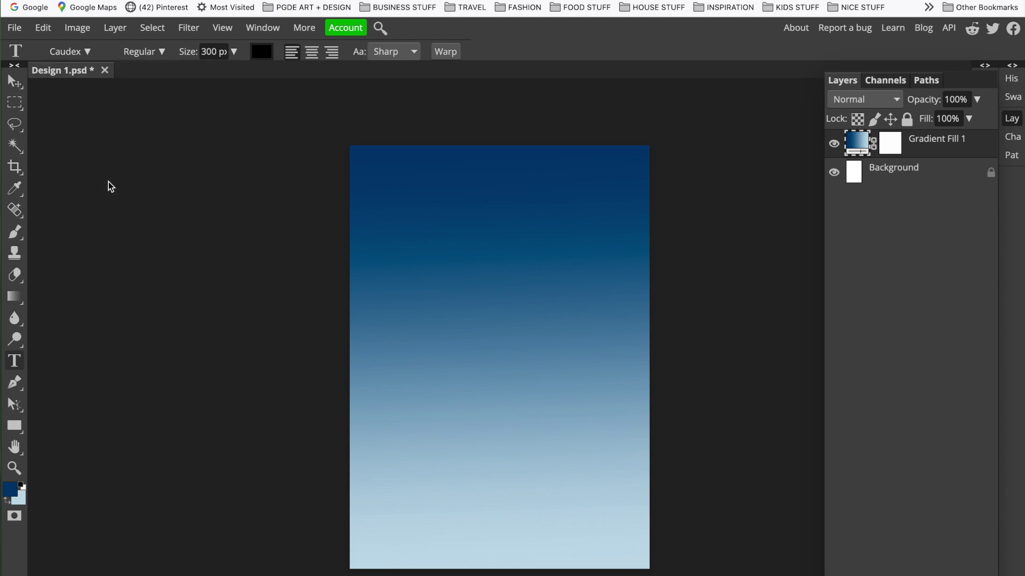
pyautogui.click(161, 51)
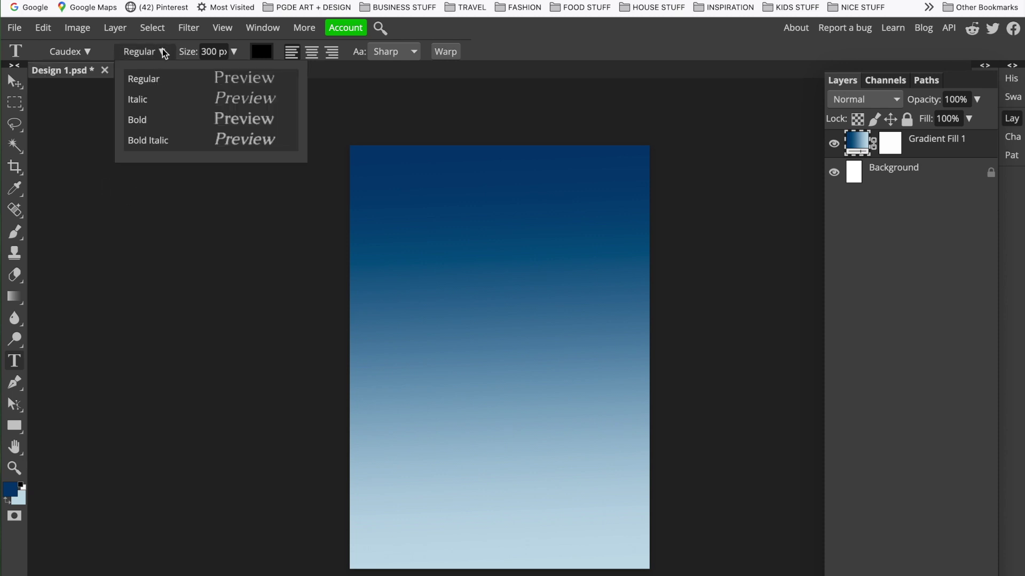
pyautogui.click(158, 100)
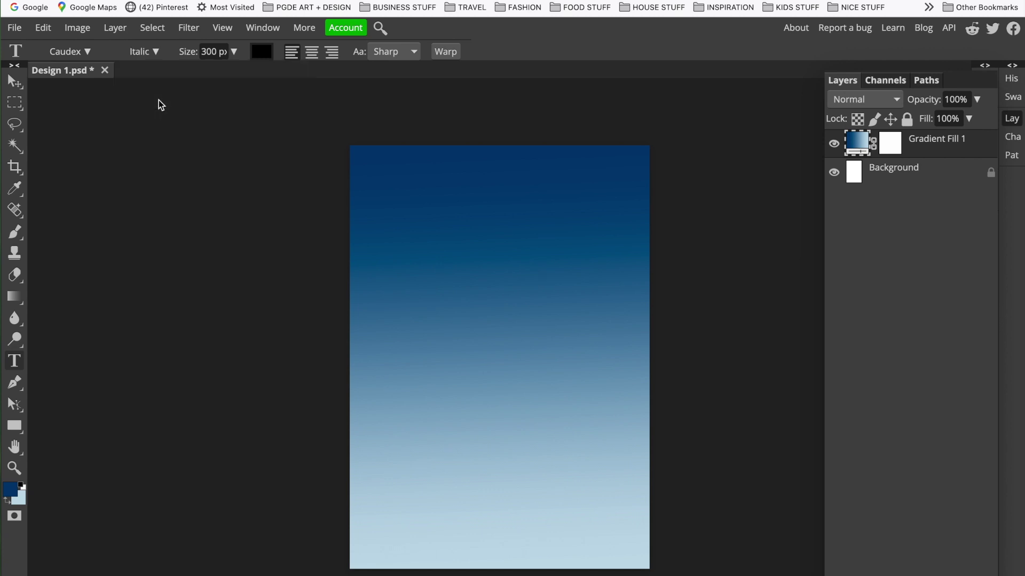
# - Set the text size to 150 px with the Size slider
pyautogui.click(234, 51)
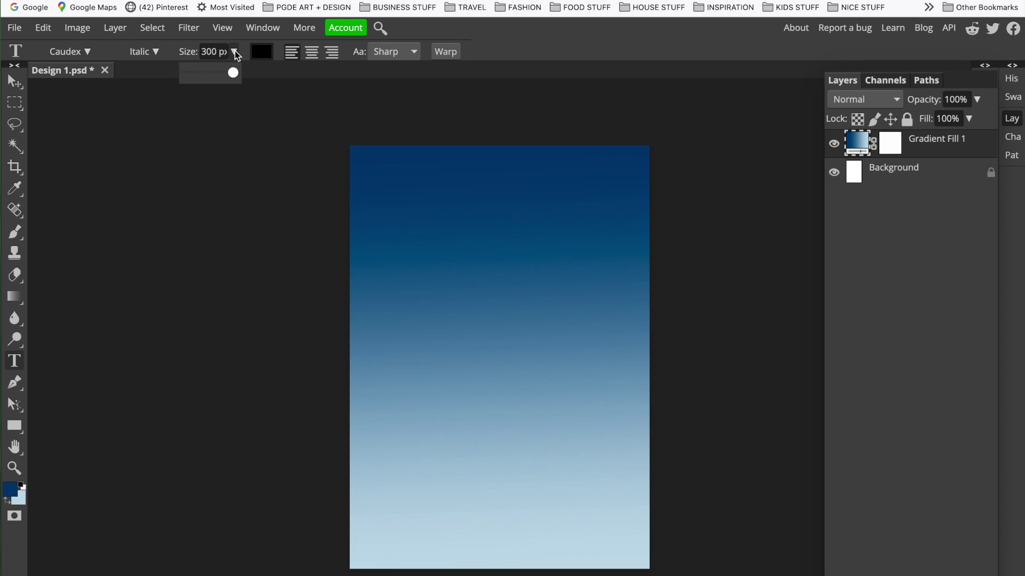
pyautogui.click(230, 72)
pyautogui.moveTo(231, 72); pyautogui.dragTo(264, 69)
pyautogui.moveTo(231, 73)
pyautogui.mouseDown()
pyautogui.moveTo(199, 71)
pyautogui.moveTo(250, 72)
pyautogui.mouseUp()
pyautogui.click(237, 52)
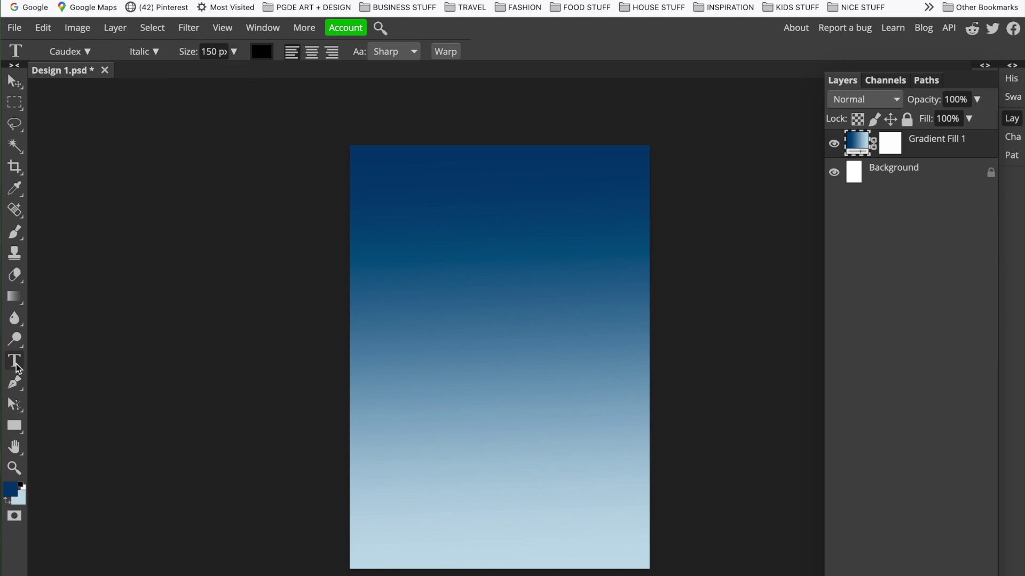
pyautogui.click(408, 251)
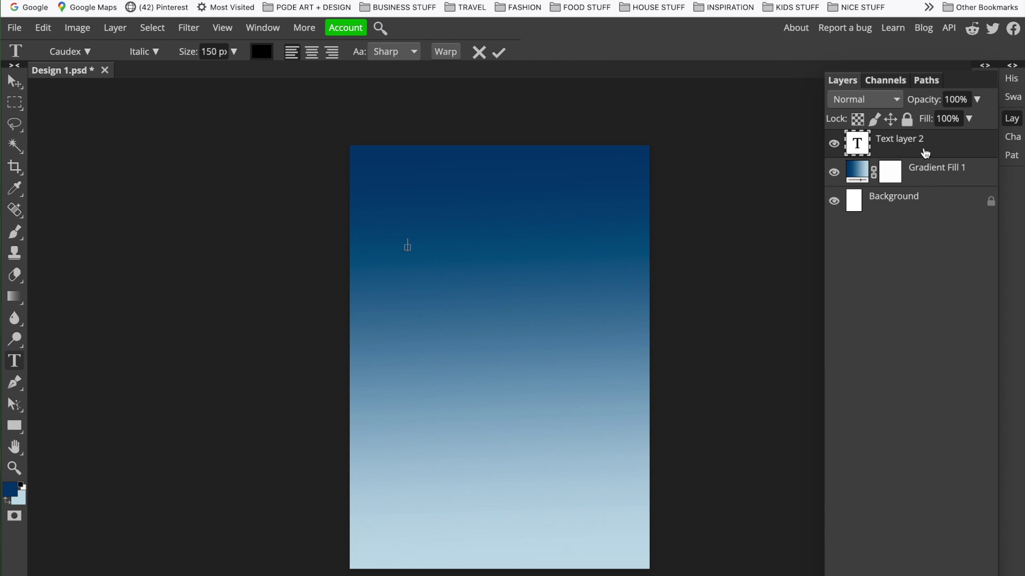
pyautogui.moveTo(925, 153); pyautogui.dragTo(925, 191)
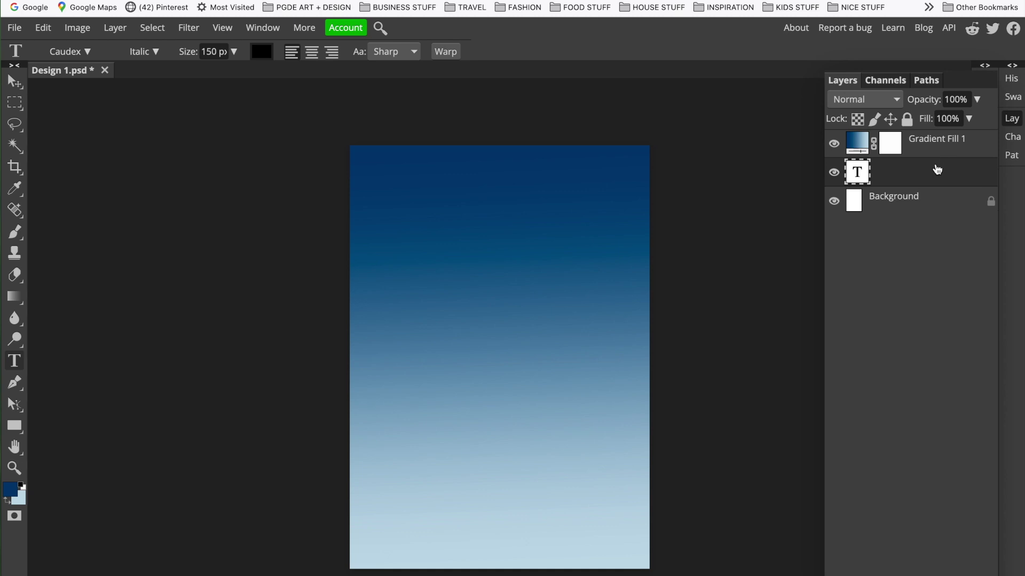
pyautogui.moveTo(937, 169)
pyautogui.mouseDown()
pyautogui.moveTo(932, 130)
pyautogui.moveTo(923, 159)
pyautogui.moveTo(907, 128)
pyautogui.moveTo(923, 184)
pyautogui.mouseUp()
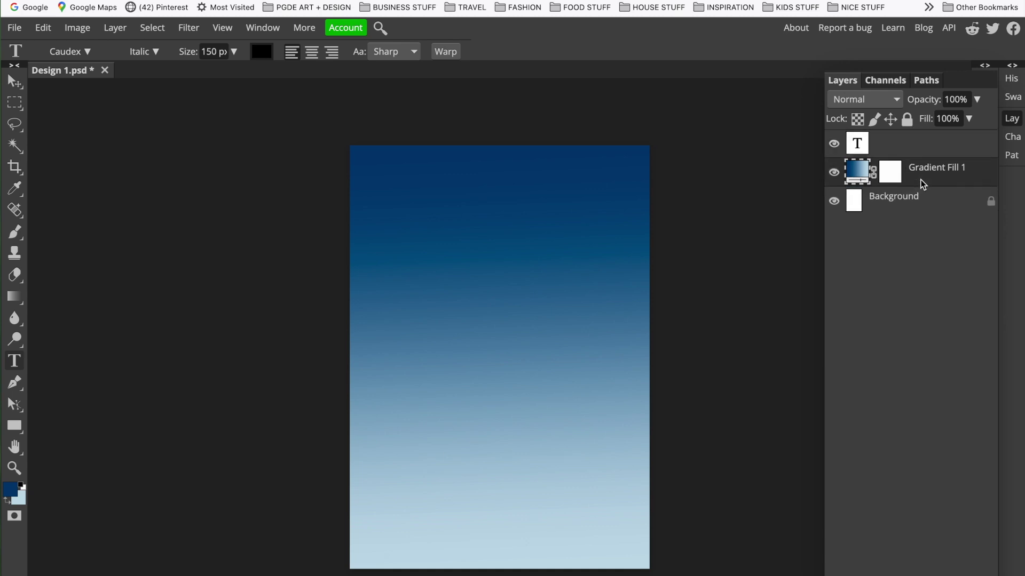
pyautogui.click(902, 146)
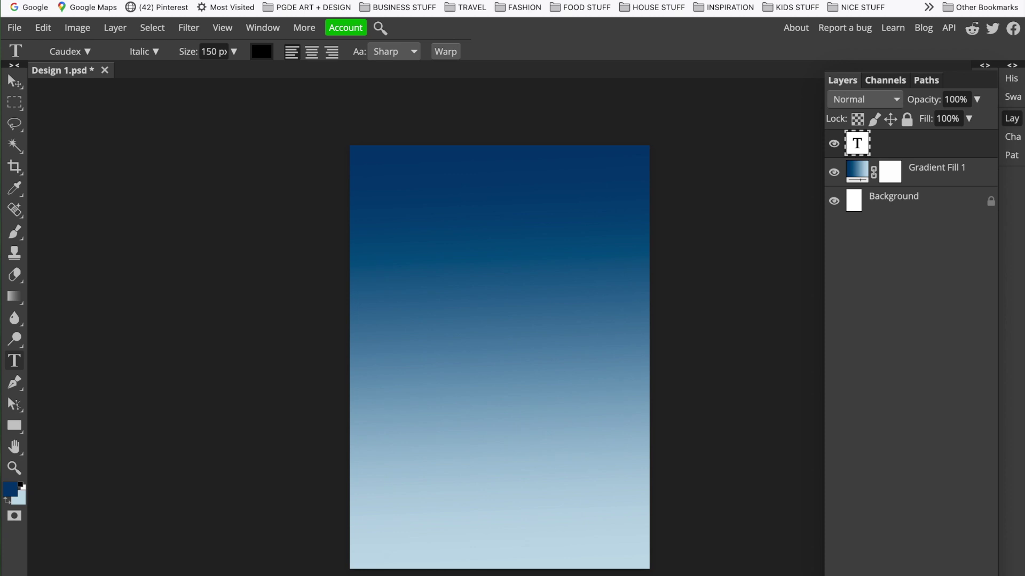
pyautogui.press('g')
pyautogui.press('i')
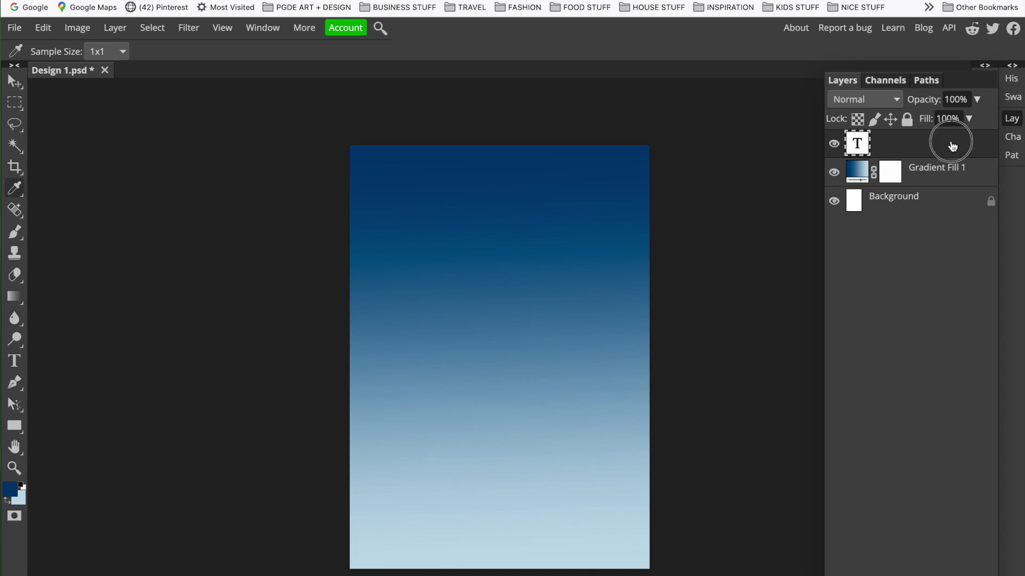
pyautogui.click(15, 362)
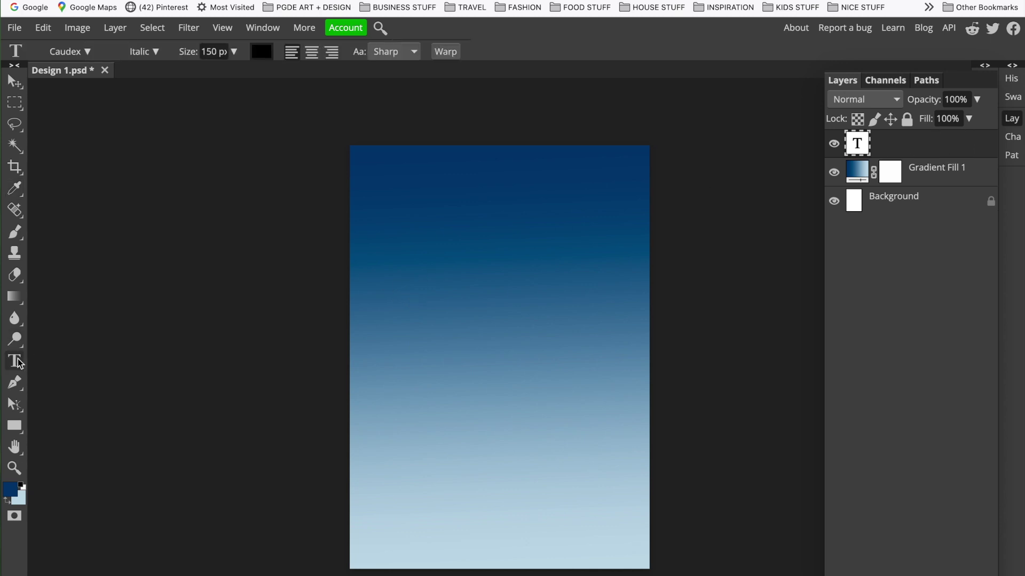
pyautogui.click(410, 298)
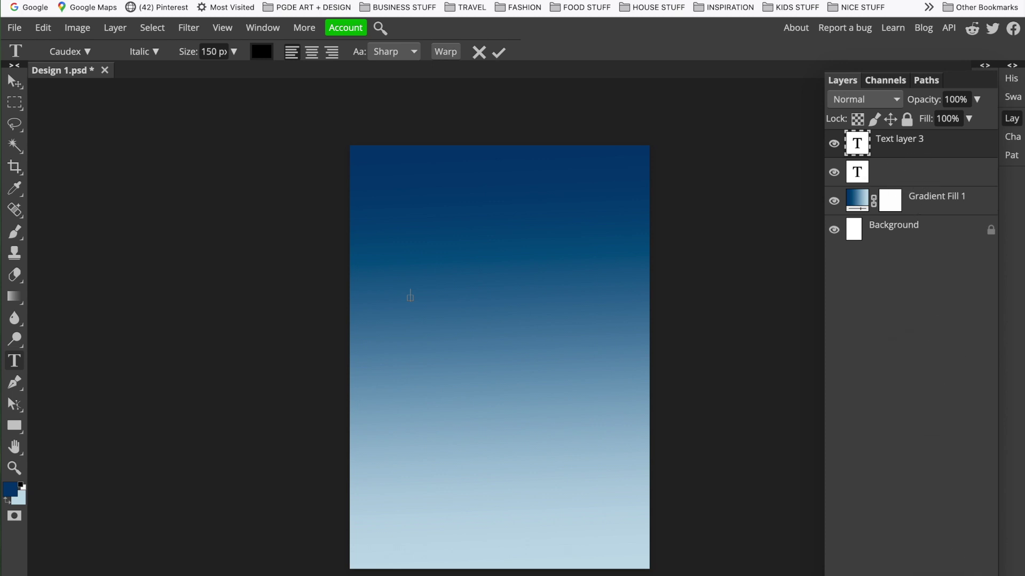
pyautogui.press('Escape')
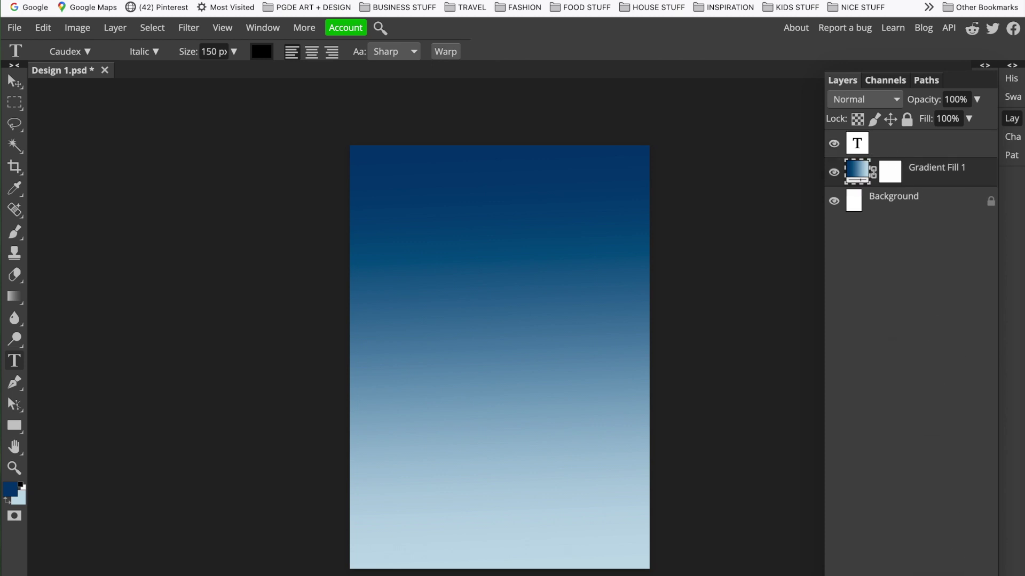
pyautogui.click(929, 145)
pyautogui.moveTo(928, 144); pyautogui.dragTo(960, 574)
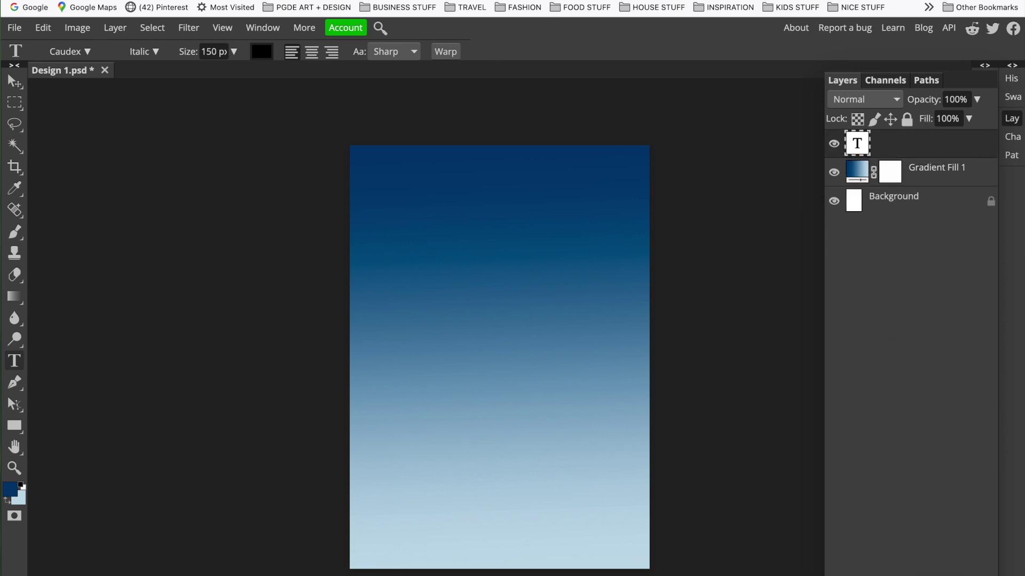
pyautogui.press('Delete')
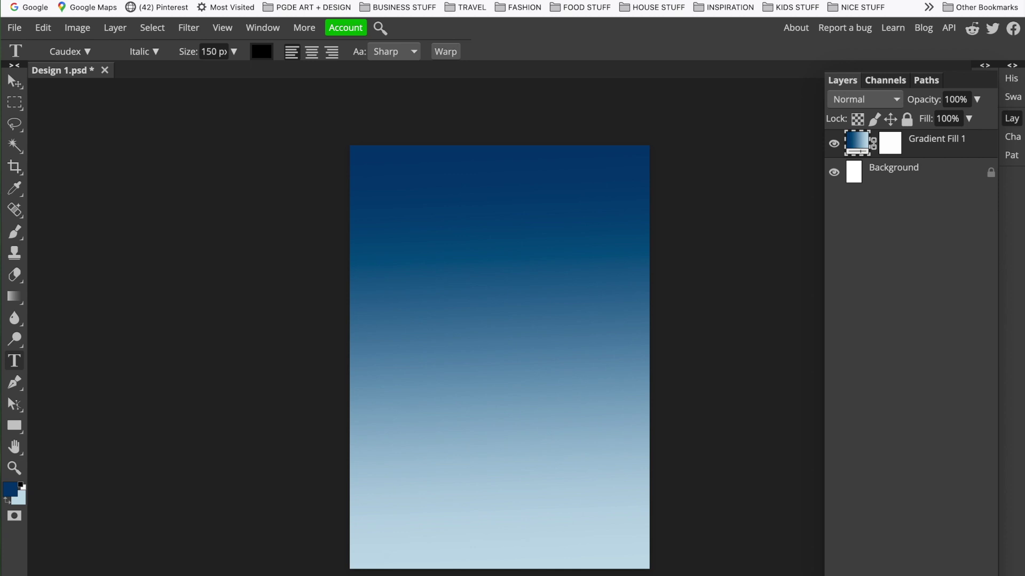
pyautogui.click(409, 284)
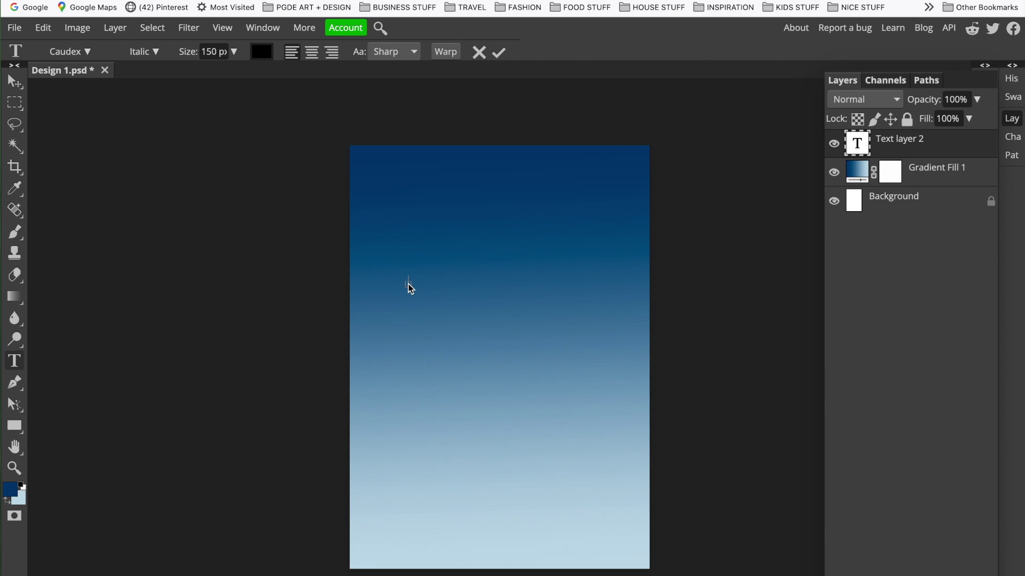
# - Type the heading on the canvas and delete RAIN so it reads 'SINGING IN THE'
pyautogui.write('SINGING')
pyautogui.write(' OM')
pyautogui.write(' ON')
pyautogui.moveTo(549, 281); pyautogui.dragTo(513, 279)
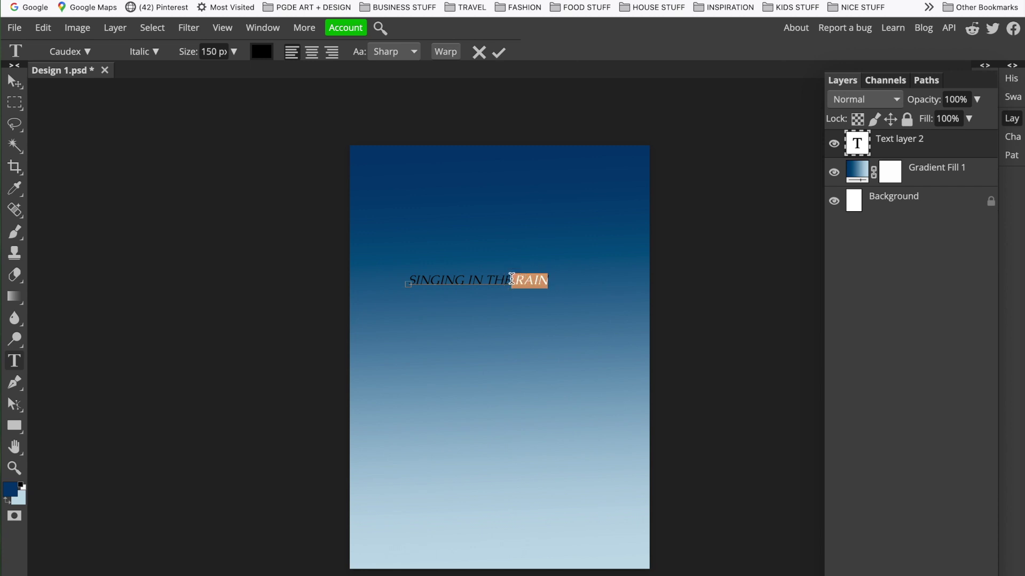
pyautogui.press('BackSpace')
# - Resize the whole 'SINGING IN THE' line to 300 px and commit the text
pyautogui.moveTo(511, 281); pyautogui.dragTo(392, 272)
pyautogui.click(234, 51)
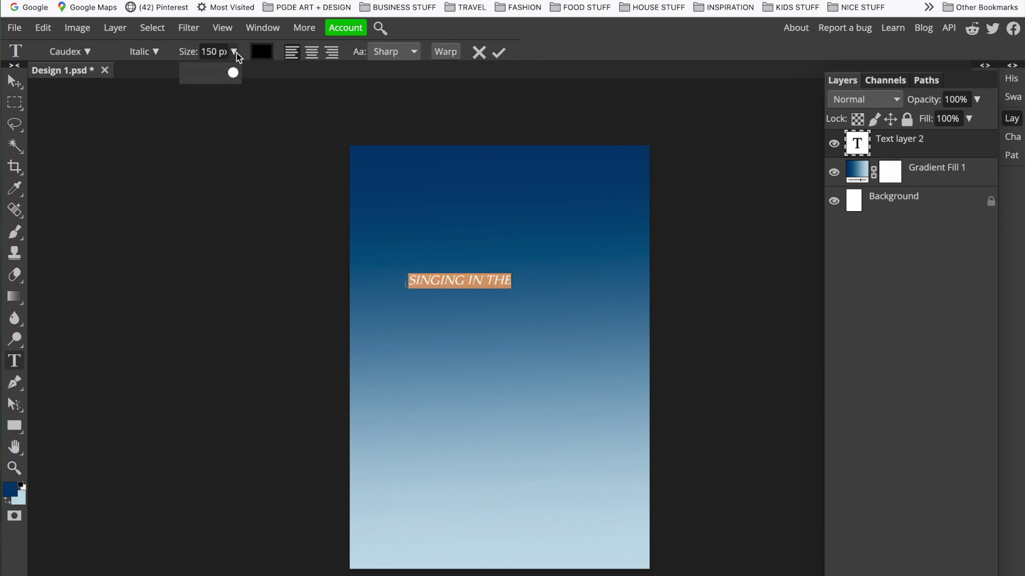
pyautogui.moveTo(234, 75)
pyautogui.mouseDown()
pyautogui.moveTo(179, 75)
pyautogui.moveTo(253, 73)
pyautogui.mouseUp()
pyautogui.moveTo(217, 51); pyautogui.dragTo(191, 51)
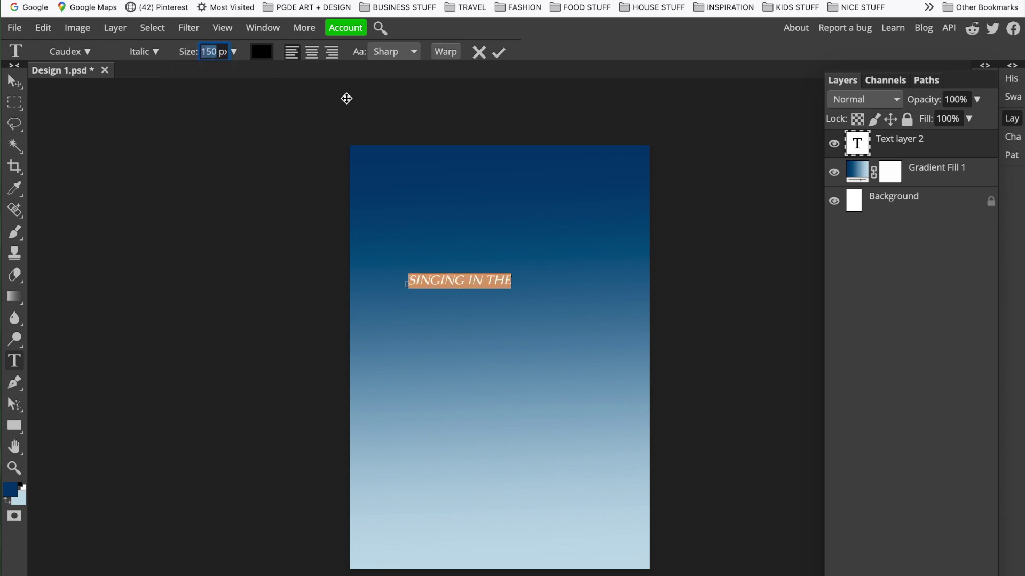
pyautogui.write('300')
pyautogui.press('Return')
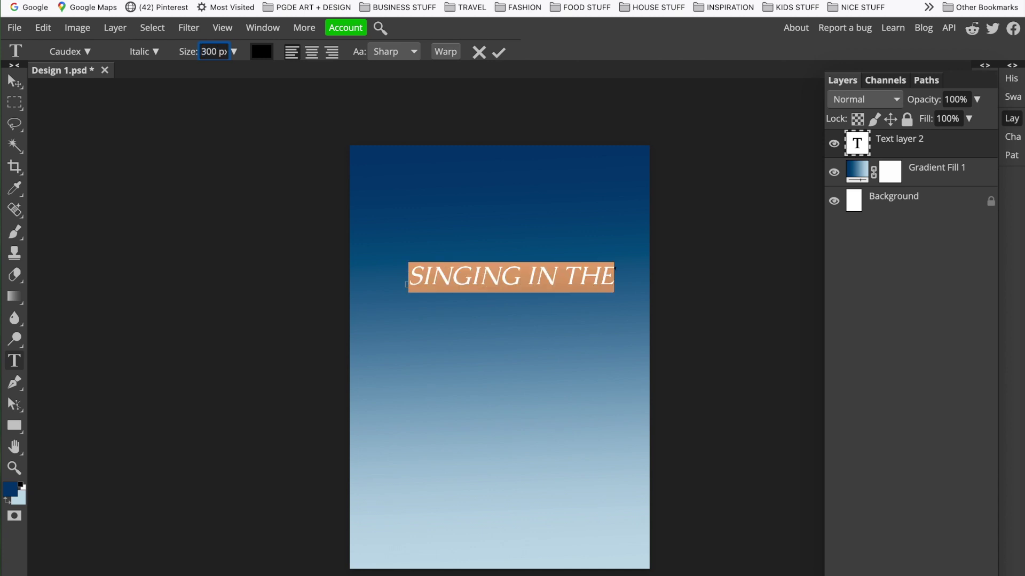
pyautogui.click(428, 264)
pyautogui.click(20, 85)
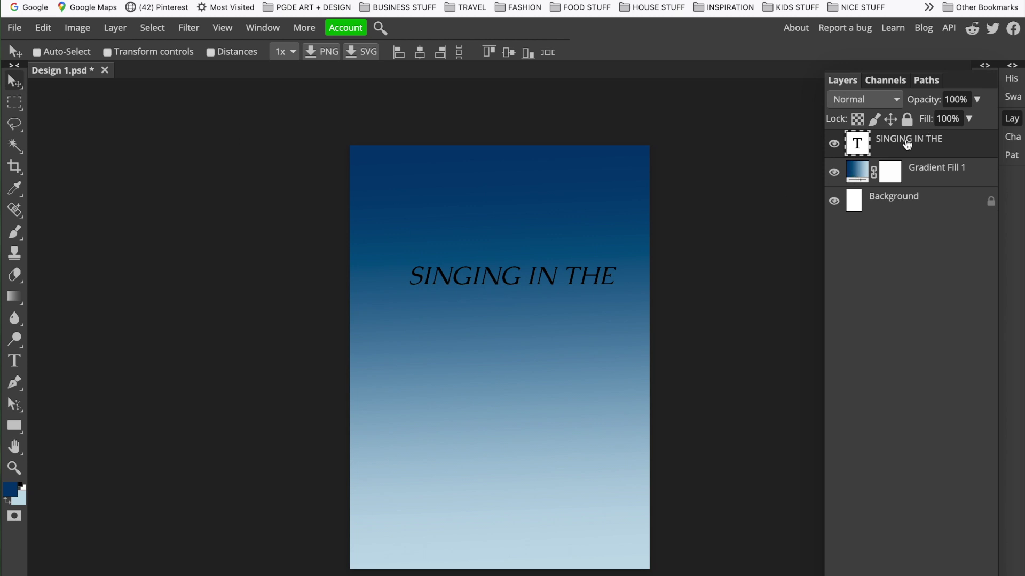
# - Drag the 'SINGING IN THE' heading up to the top centre of the poster
pyautogui.moveTo(553, 283); pyautogui.dragTo(544, 175)
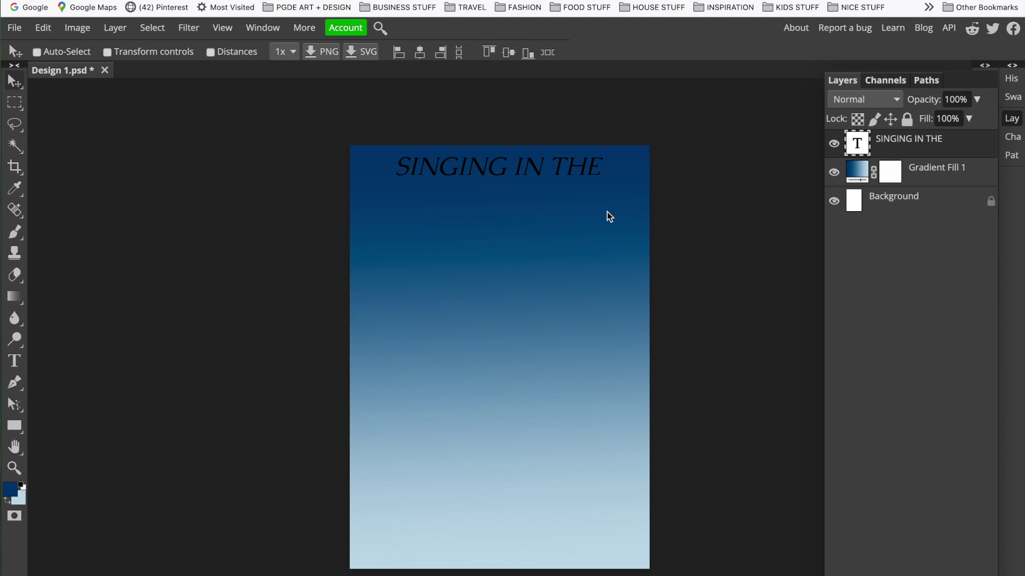
pyautogui.click(15, 361)
# - Recolour the 'SINGING IN THE' text bright blue, hex 109af6
pyautogui.moveTo(598, 167); pyautogui.dragTo(388, 165)
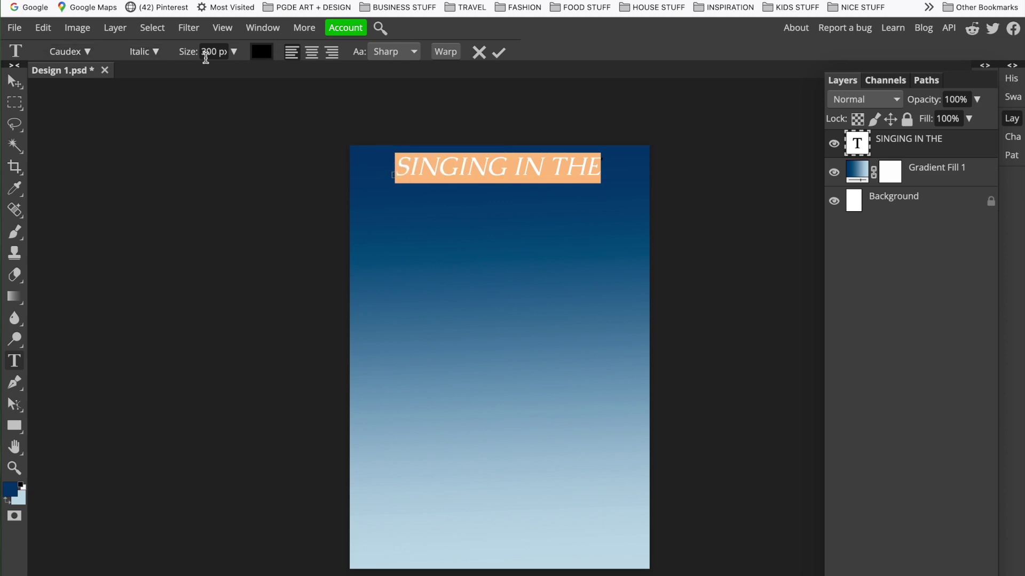
pyautogui.click(268, 55)
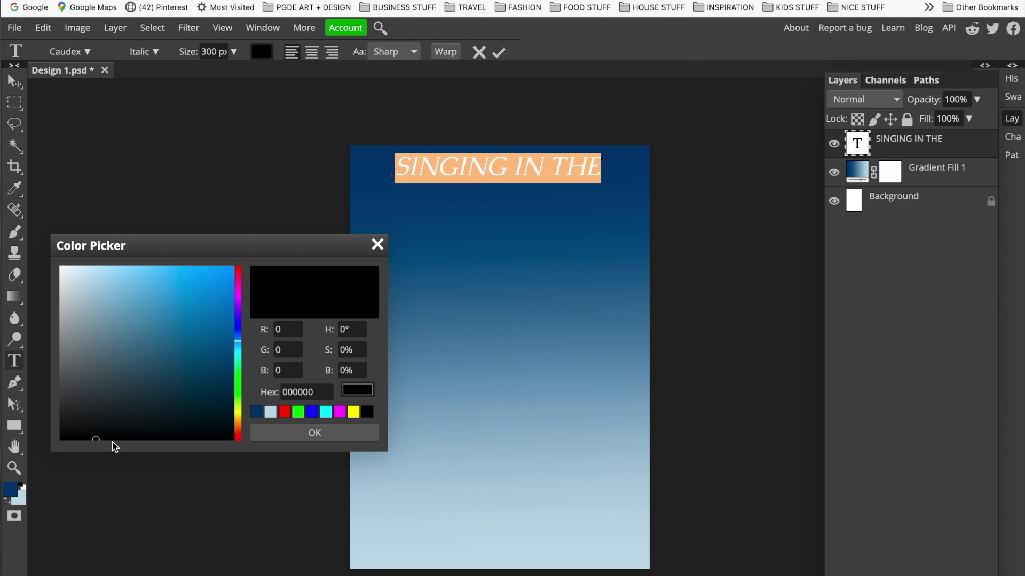
pyautogui.moveTo(98, 436)
pyautogui.mouseDown()
pyautogui.moveTo(77, 284)
pyautogui.moveTo(55, 267)
pyautogui.moveTo(114, 299)
pyautogui.moveTo(216, 282)
pyautogui.moveTo(238, 266)
pyautogui.moveTo(223, 273)
pyautogui.mouseUp()
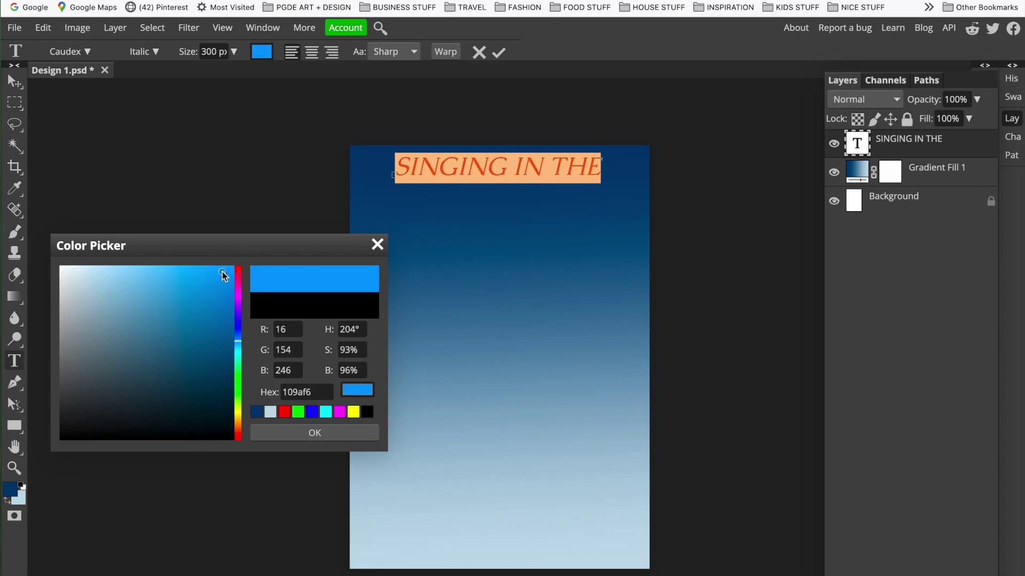
pyautogui.click(328, 431)
pyautogui.click(509, 165)
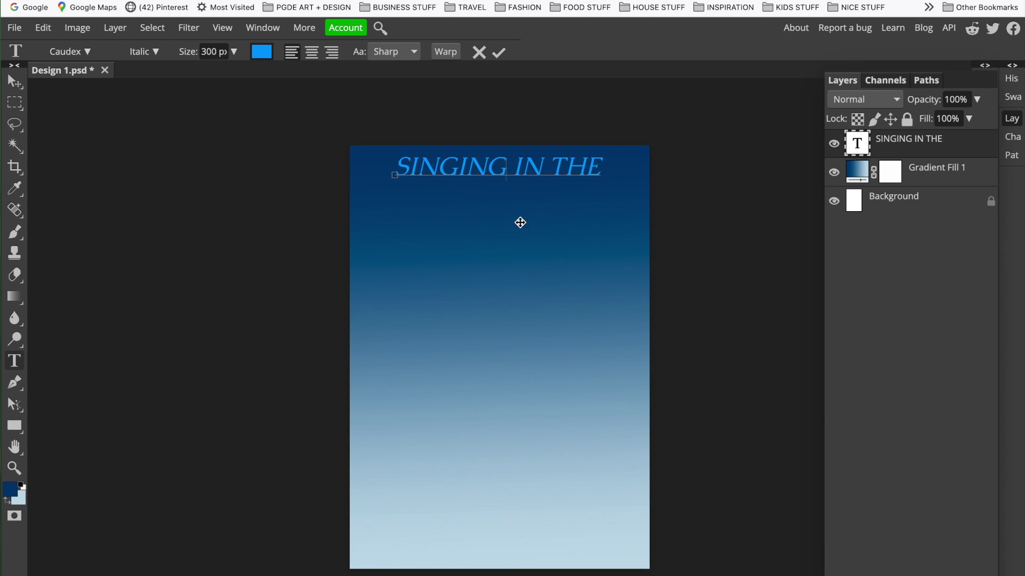
# - Switch the 'SINGING IN THE' heading from Italic to the upright Regular style
pyautogui.moveTo(600, 165); pyautogui.dragTo(378, 170)
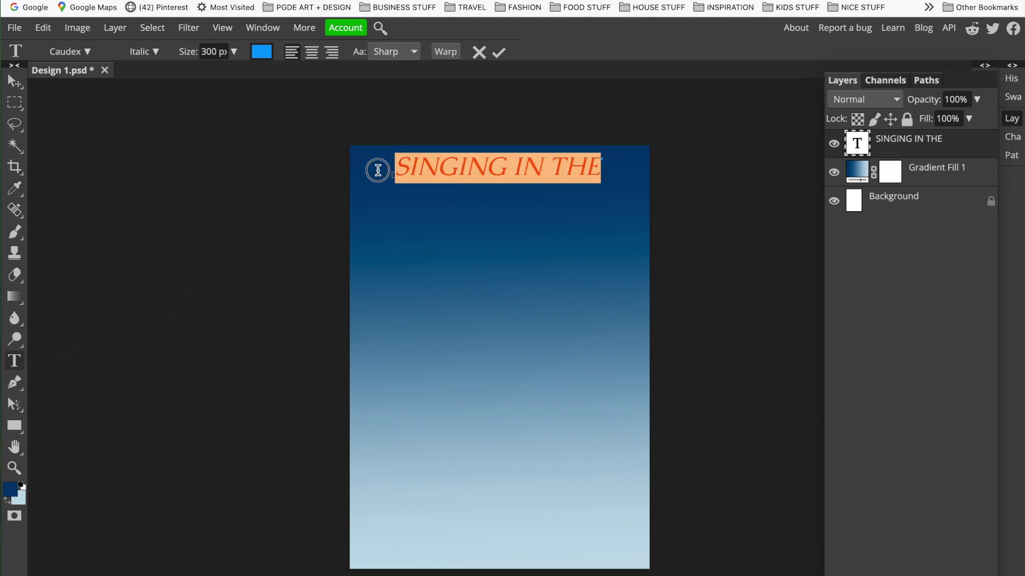
pyautogui.click(158, 51)
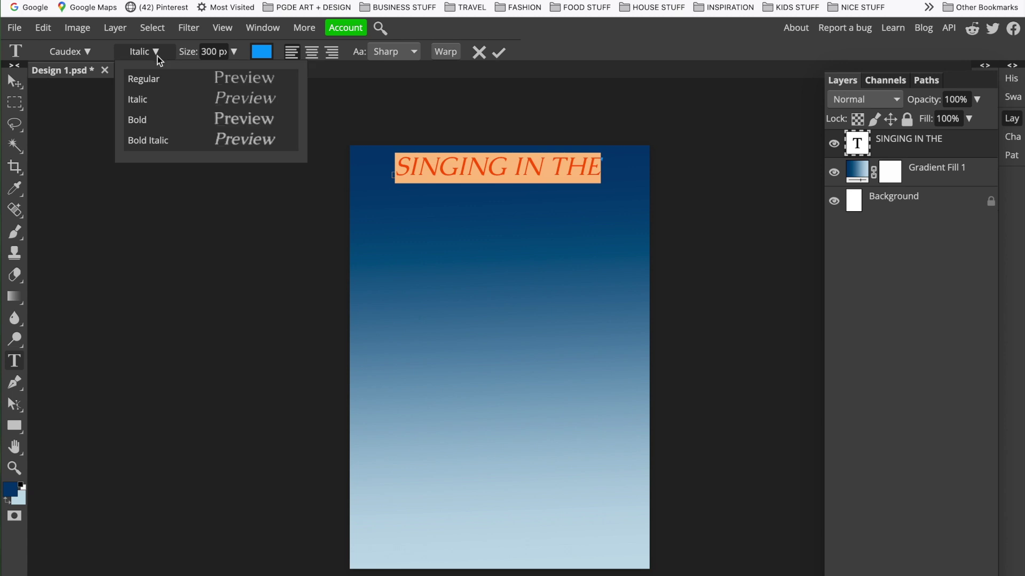
pyautogui.click(158, 78)
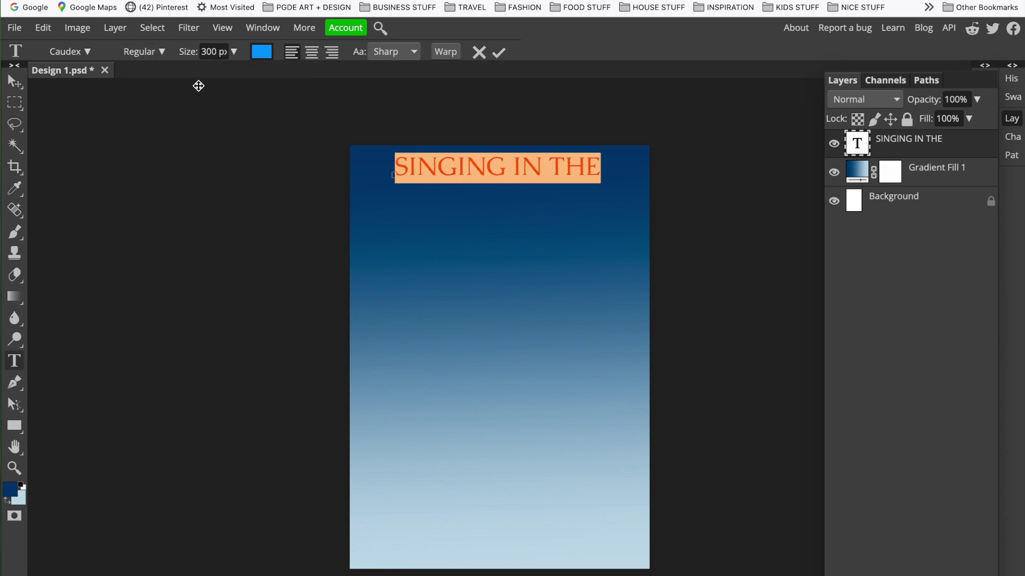
pyautogui.click(473, 174)
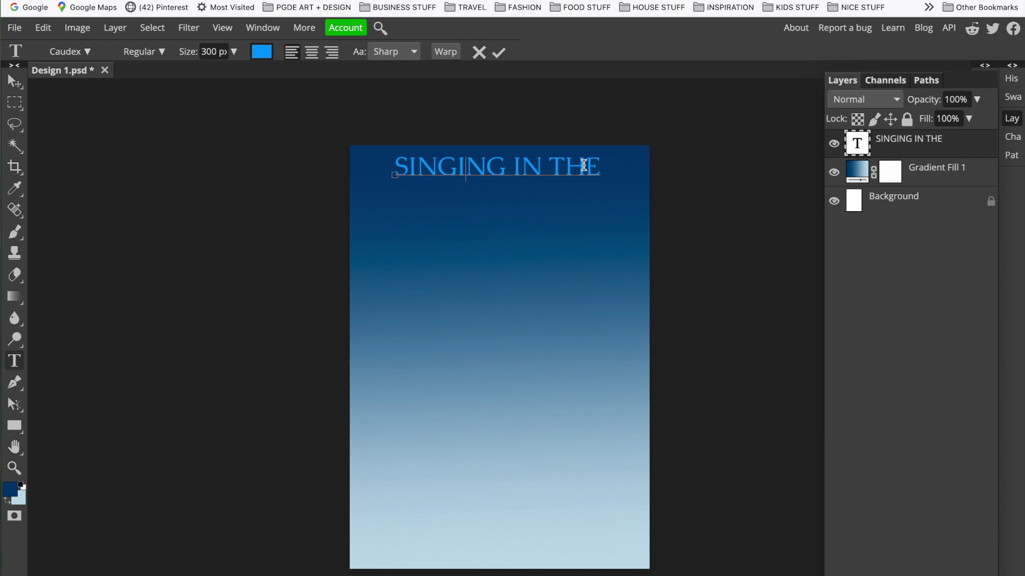
# - Recolour the heading soft light blue (72a2c2) and commit the edit
pyautogui.hotkey('ctrl', 'a')
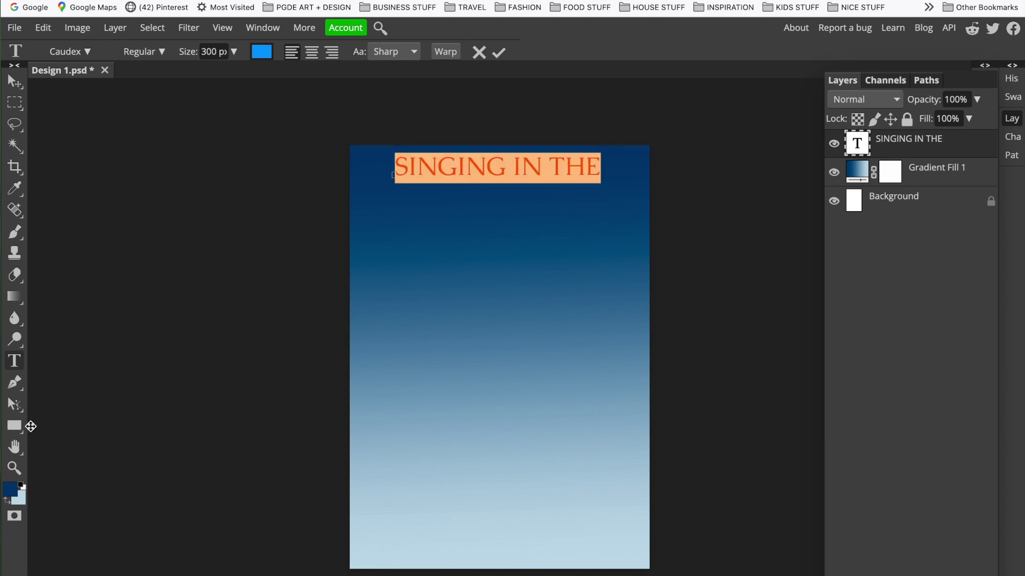
pyautogui.click(261, 52)
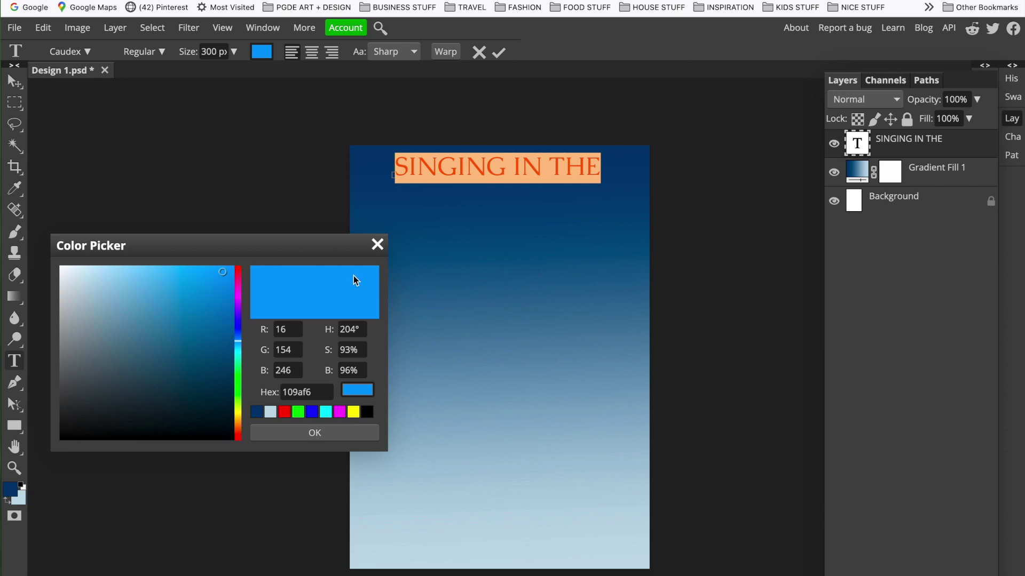
pyautogui.moveTo(220, 276)
pyautogui.mouseDown()
pyautogui.moveTo(174, 288)
pyautogui.moveTo(151, 308)
pyautogui.moveTo(128, 305)
pyautogui.mouseUp()
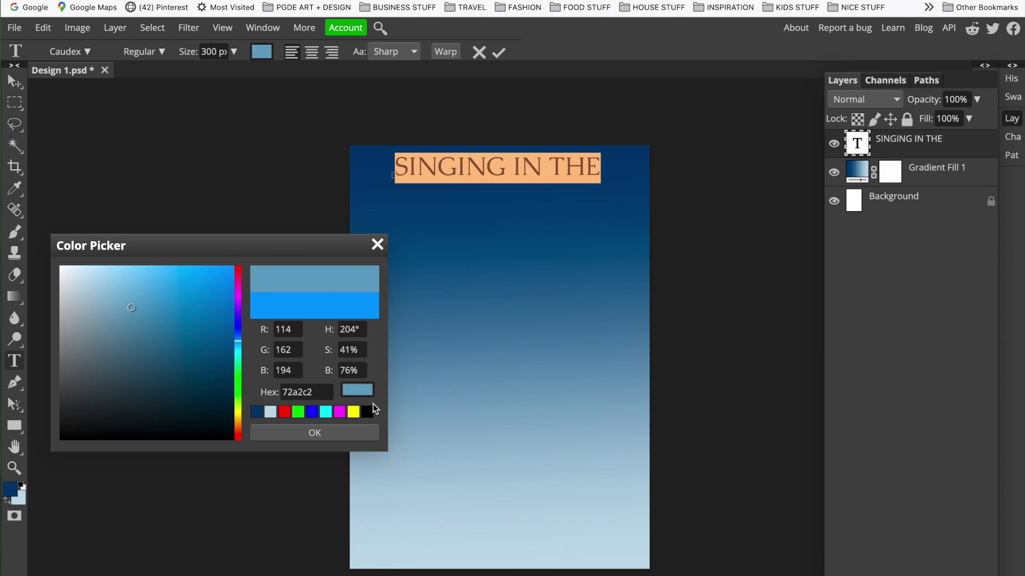
pyautogui.click(363, 430)
pyautogui.click(554, 165)
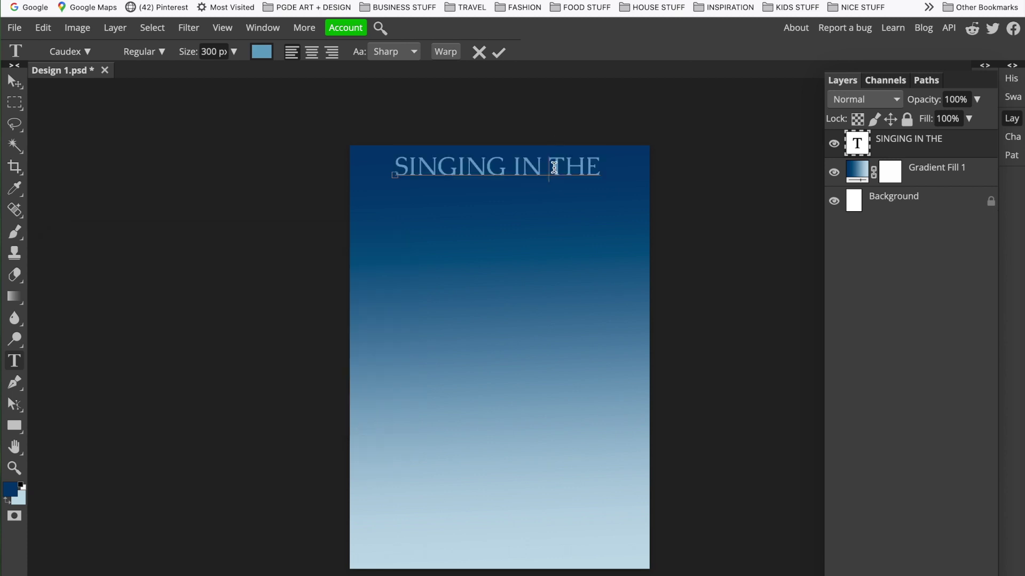
pyautogui.click(584, 167)
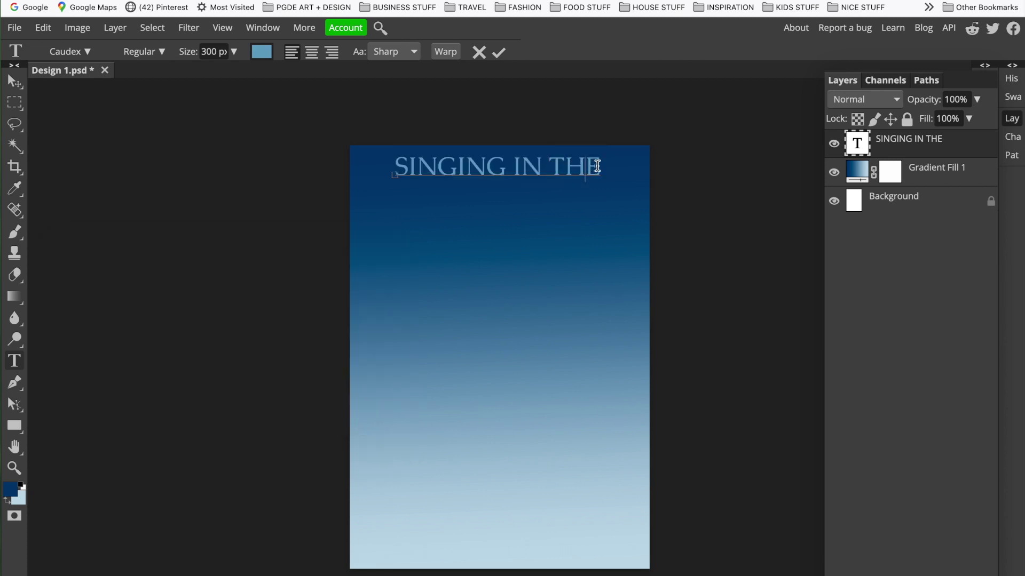
pyautogui.click(924, 176)
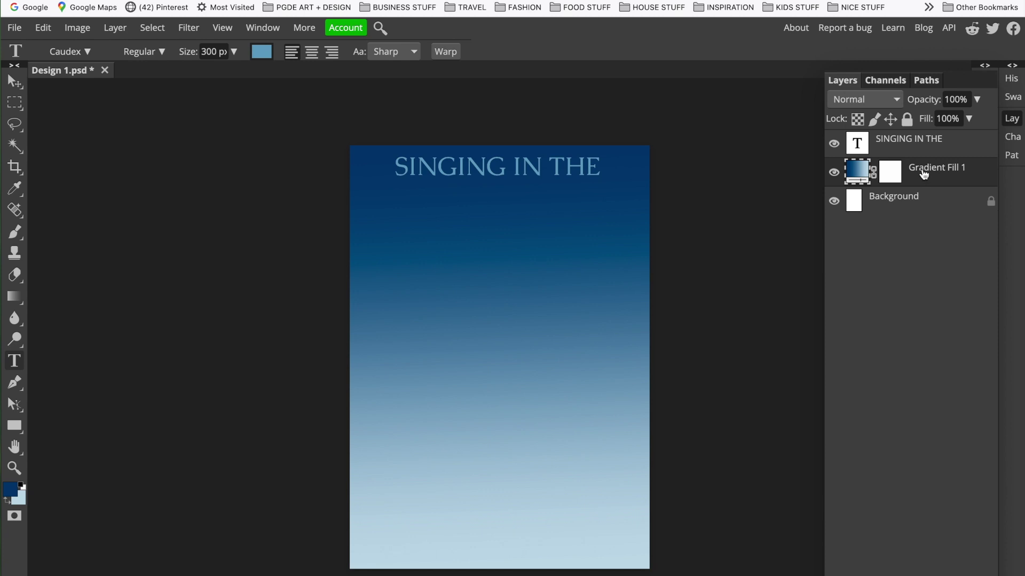
pyautogui.click(915, 150)
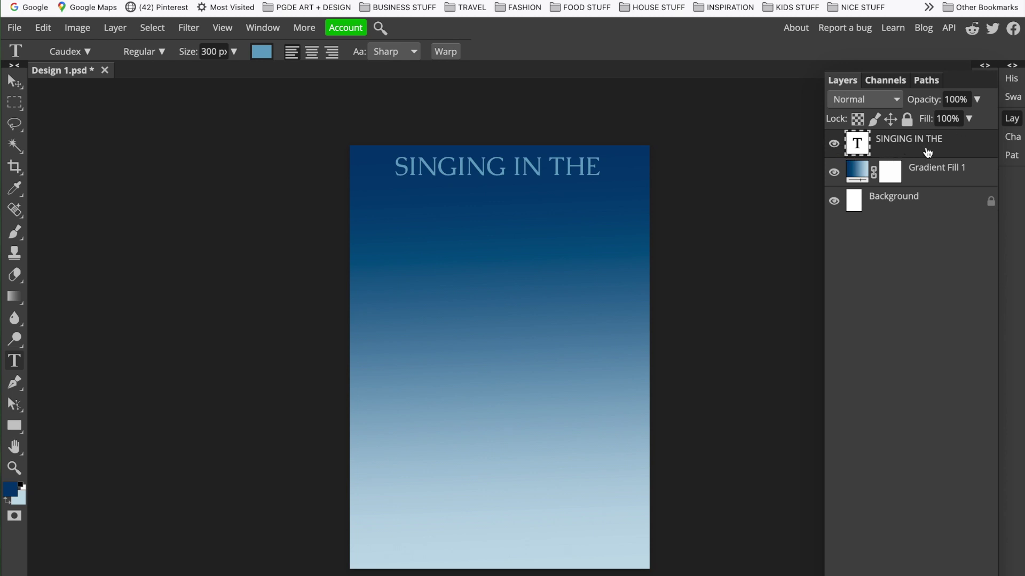
pyautogui.click(834, 145)
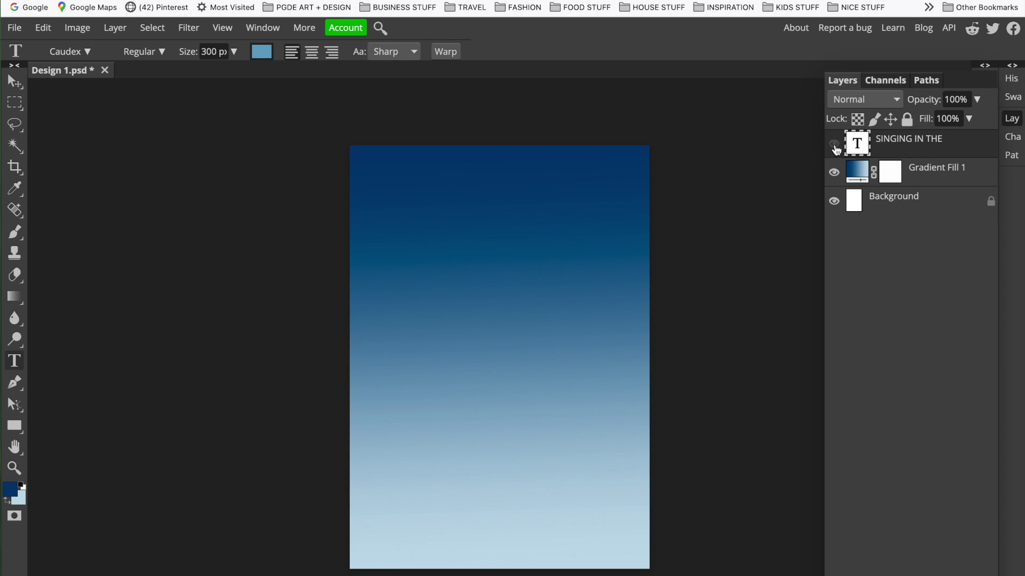
pyautogui.click(835, 146)
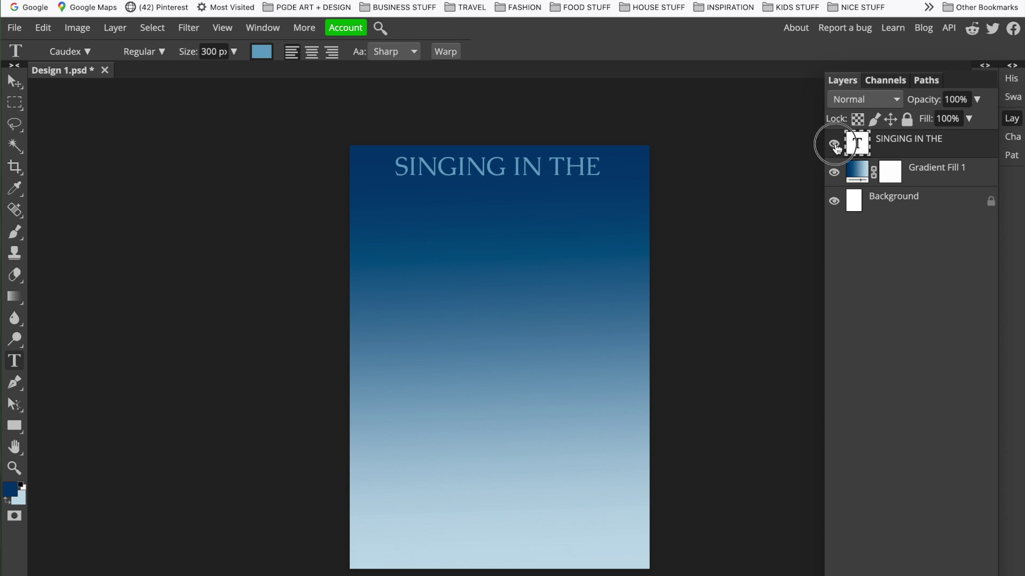
pyautogui.click(834, 146)
pyautogui.click(835, 146)
pyautogui.click(913, 184)
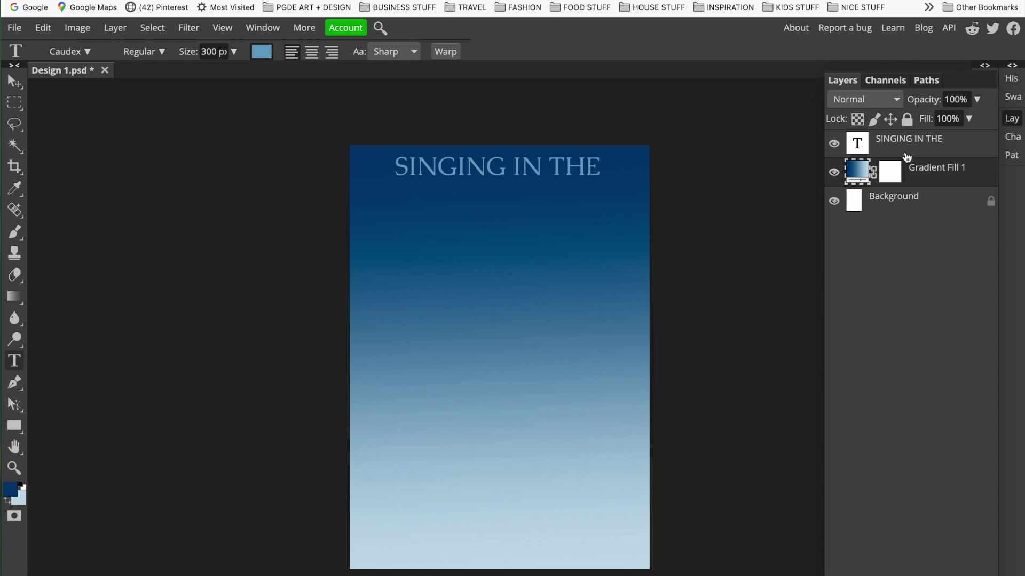
pyautogui.click(928, 148)
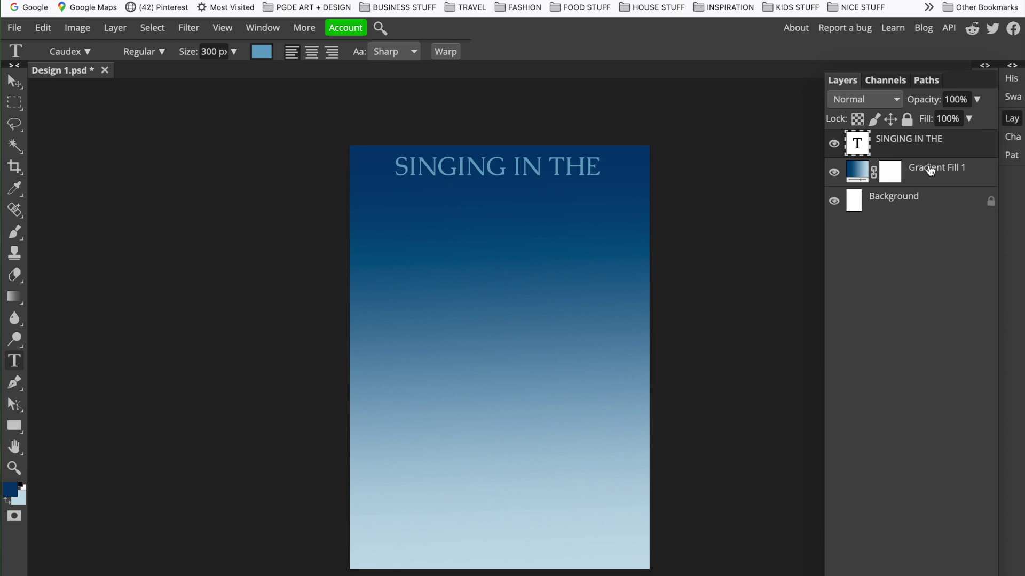
pyautogui.click(931, 170)
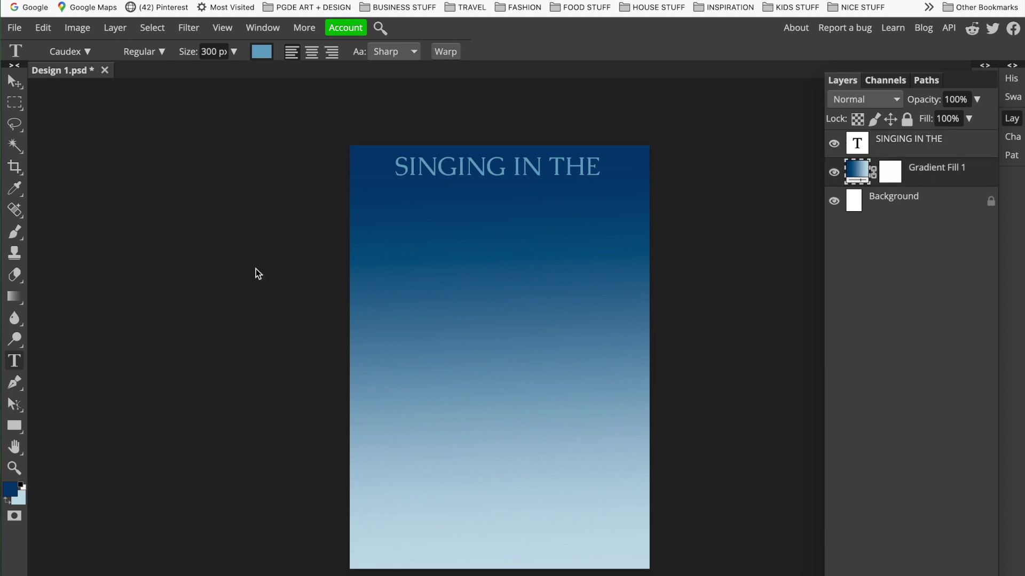
pyautogui.click(18, 363)
pyautogui.click(407, 233)
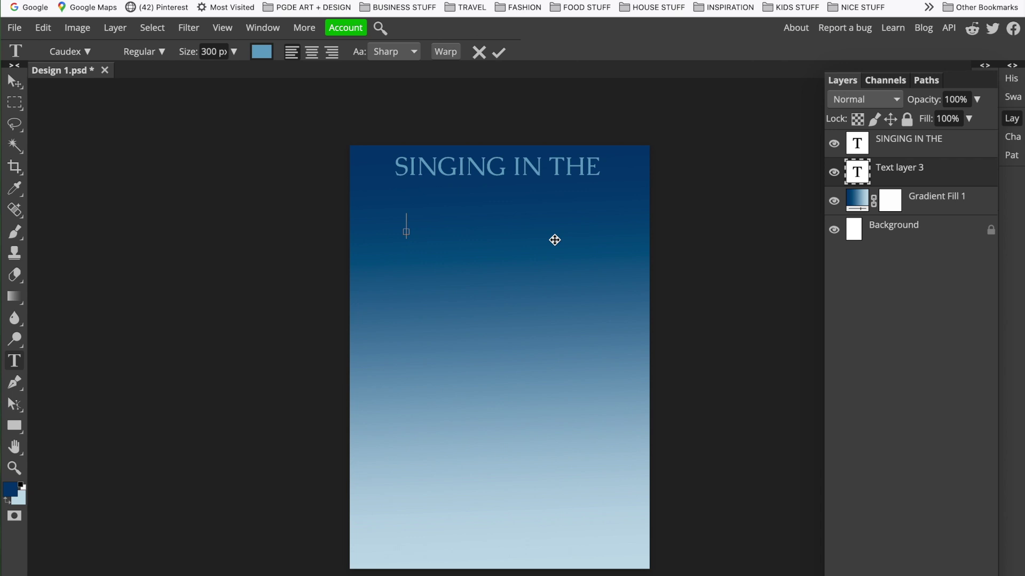
# - Type 'RAIN', size it to 800 px, commit it, and centre it below the heading
pyautogui.write('RAIN')
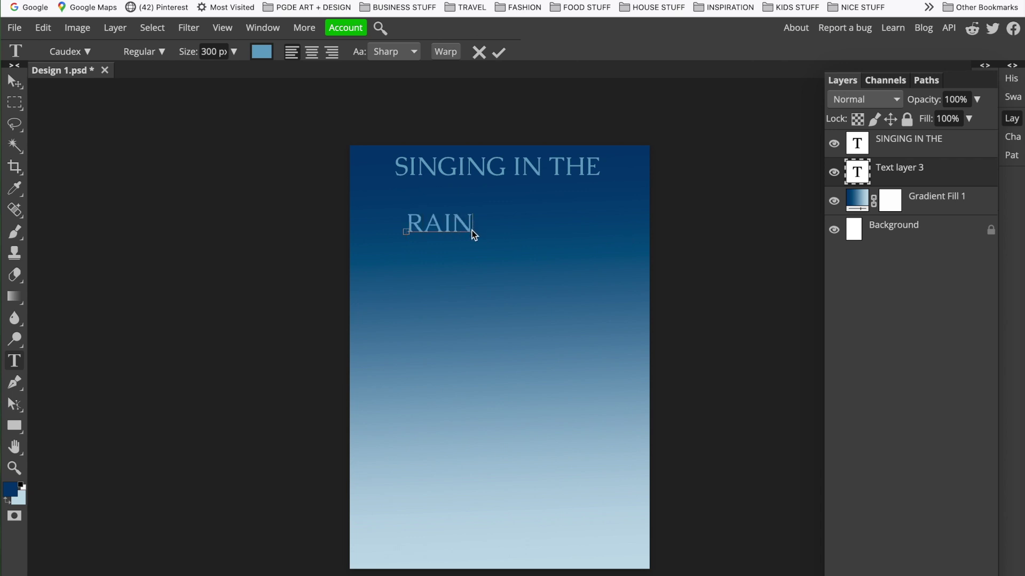
pyautogui.moveTo(469, 223); pyautogui.dragTo(401, 223)
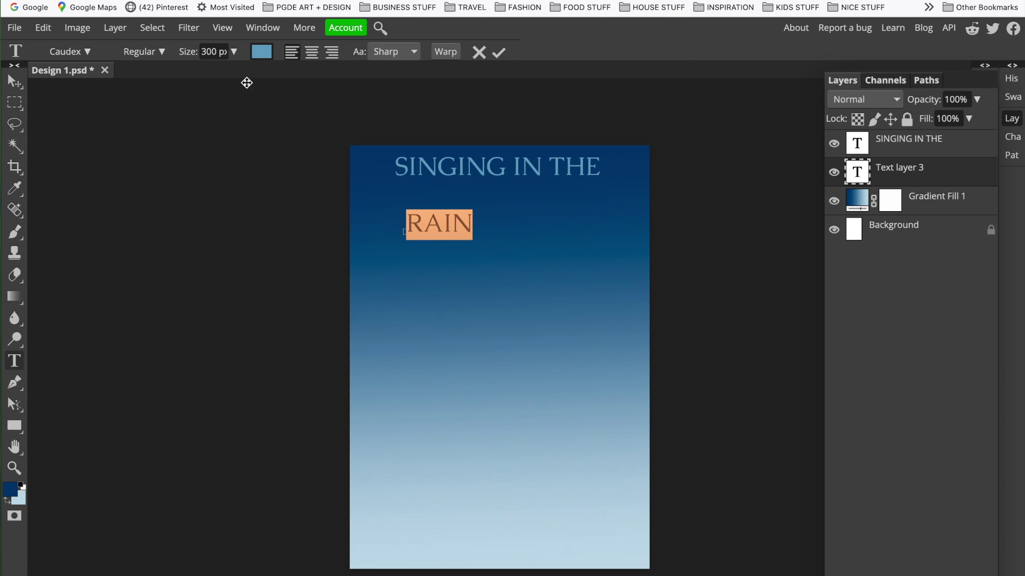
pyautogui.doubleClick(217, 52)
pyautogui.write('600')
pyautogui.press('Return')
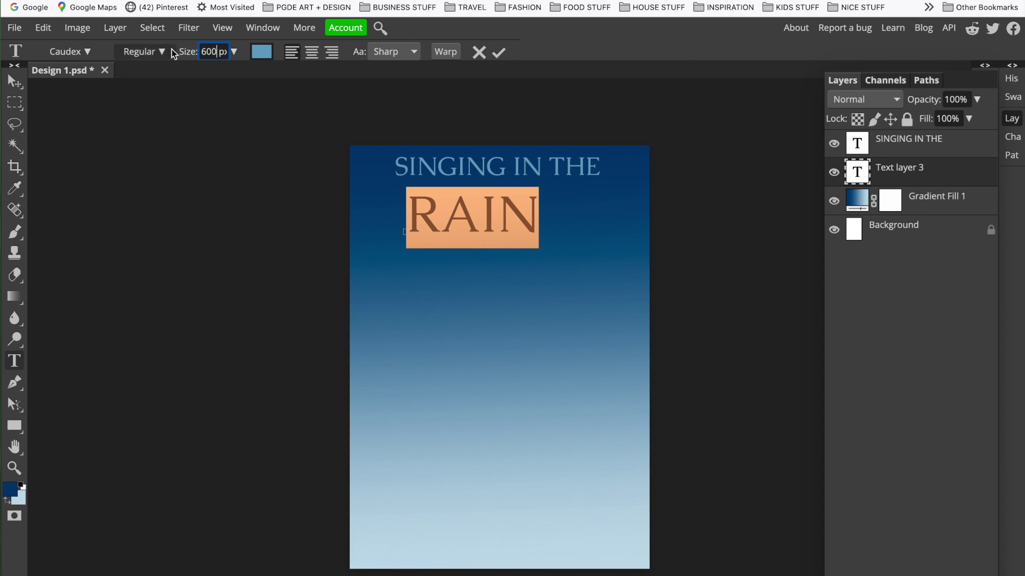
pyautogui.press('BackSpace')
pyautogui.press('BackSpace')
pyautogui.press('BackSpace')
pyautogui.write('800')
pyautogui.press('Return')
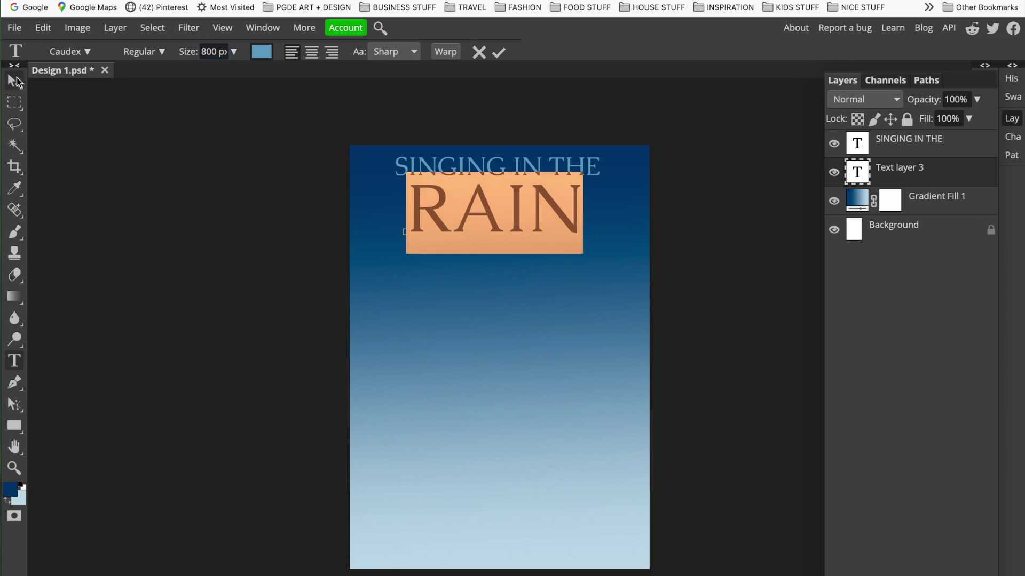
pyautogui.click(15, 82)
pyautogui.moveTo(517, 196)
pyautogui.mouseDown()
pyautogui.moveTo(501, 201)
pyautogui.moveTo(521, 199)
pyautogui.mouseUp()
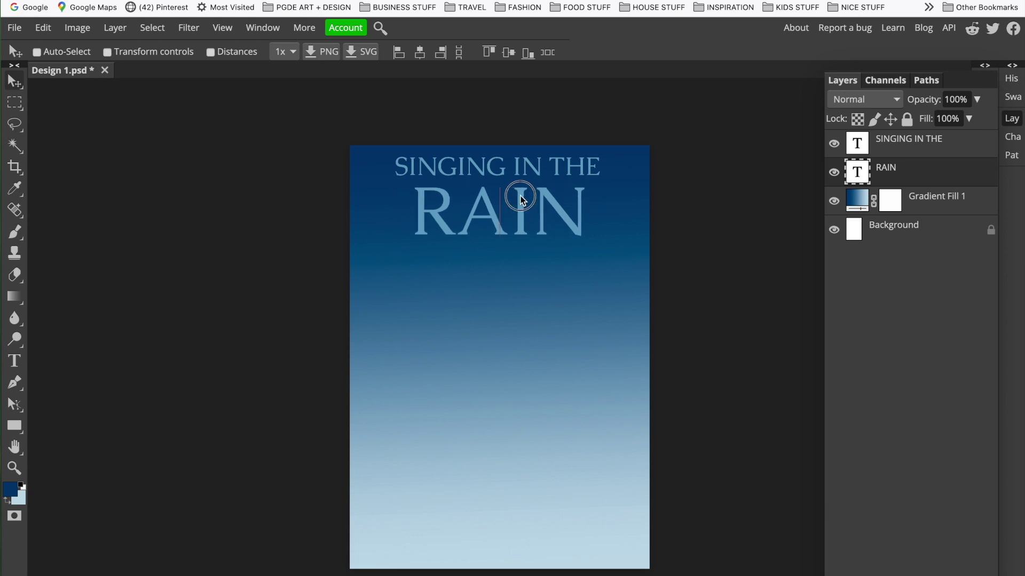
# - Nudge RAIN slightly left under the heading and select the SINGING IN THE layer
pyautogui.moveTo(520, 198); pyautogui.dragTo(519, 198)
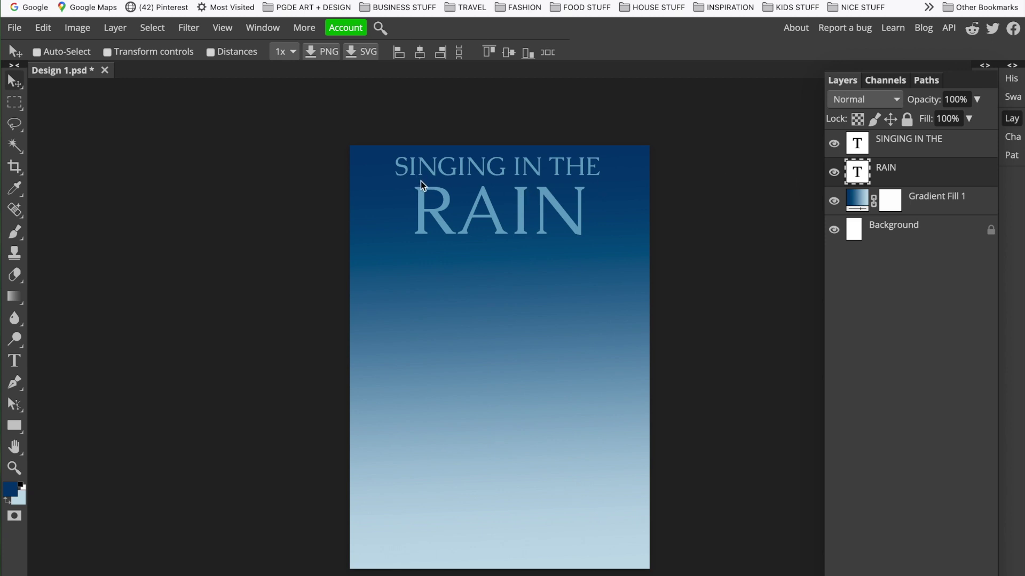
pyautogui.moveTo(564, 213); pyautogui.dragTo(566, 217)
pyautogui.click(921, 151)
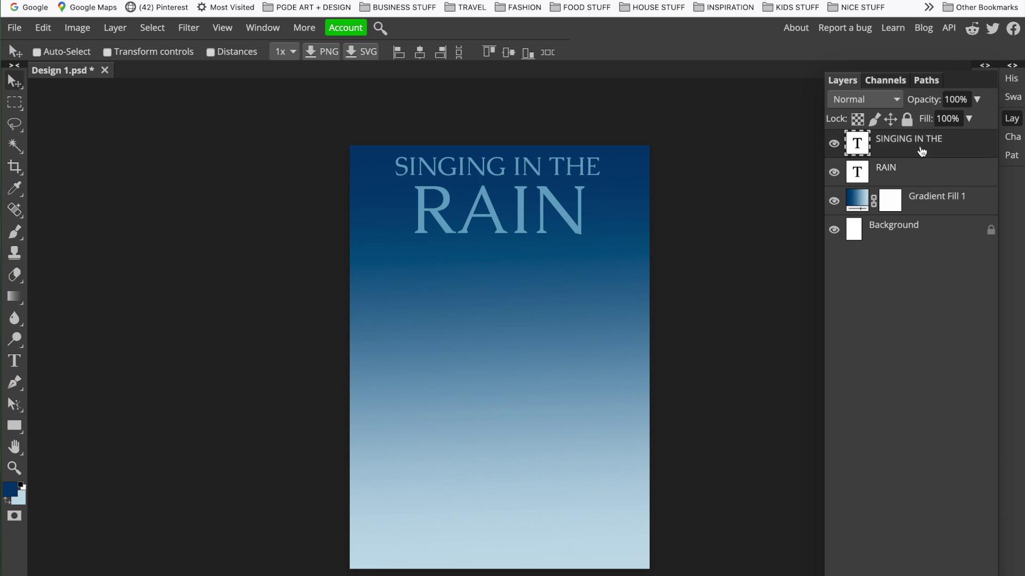
# - Collapse the Layers list so the Character settings panel shows in its place
pyautogui.click(1014, 118)
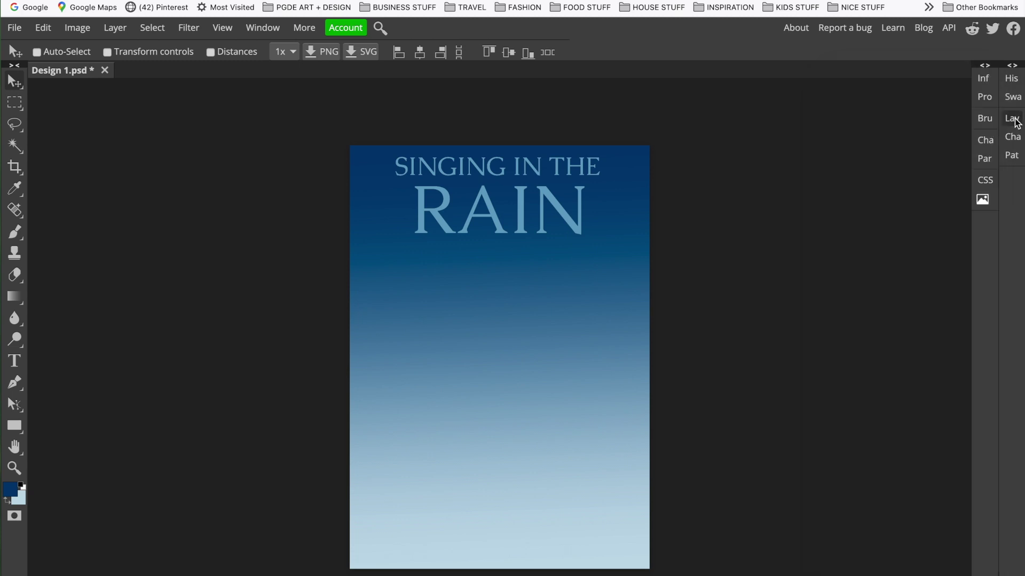
pyautogui.click(986, 143)
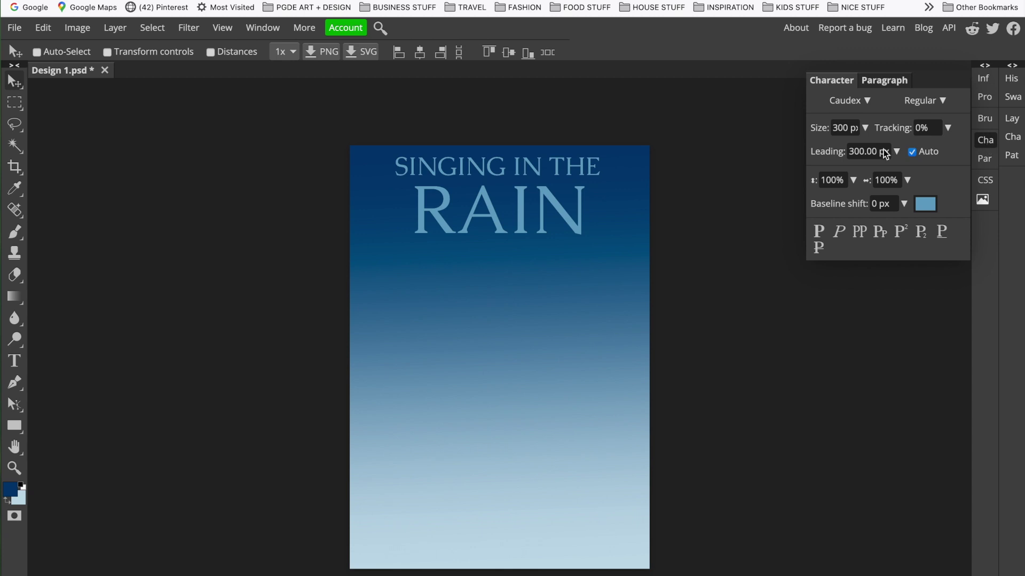
pyautogui.click(1012, 119)
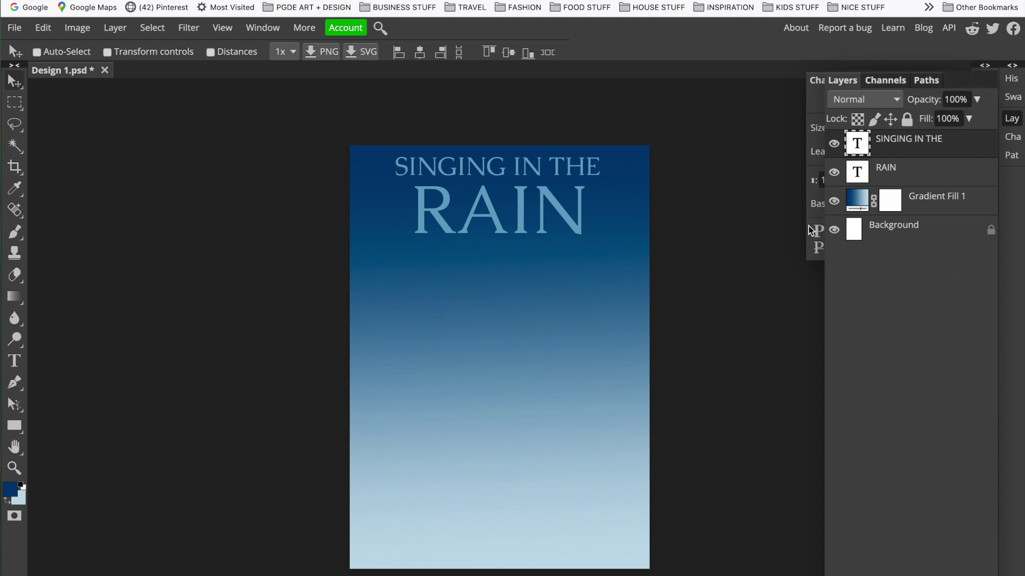
pyautogui.click(1011, 118)
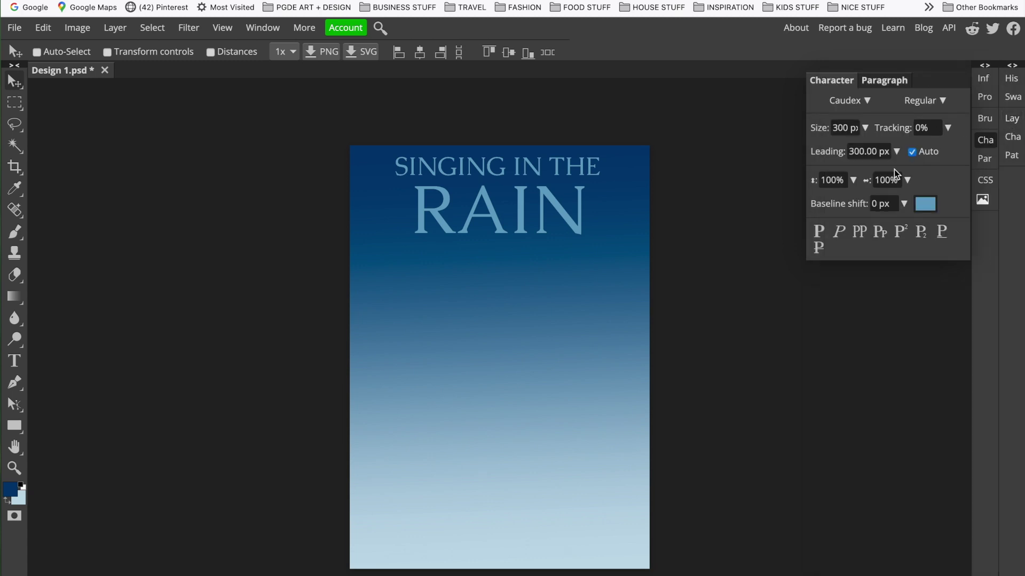
# - Select all the SINGING IN THE text and bring up its Character settings
pyautogui.click(18, 364)
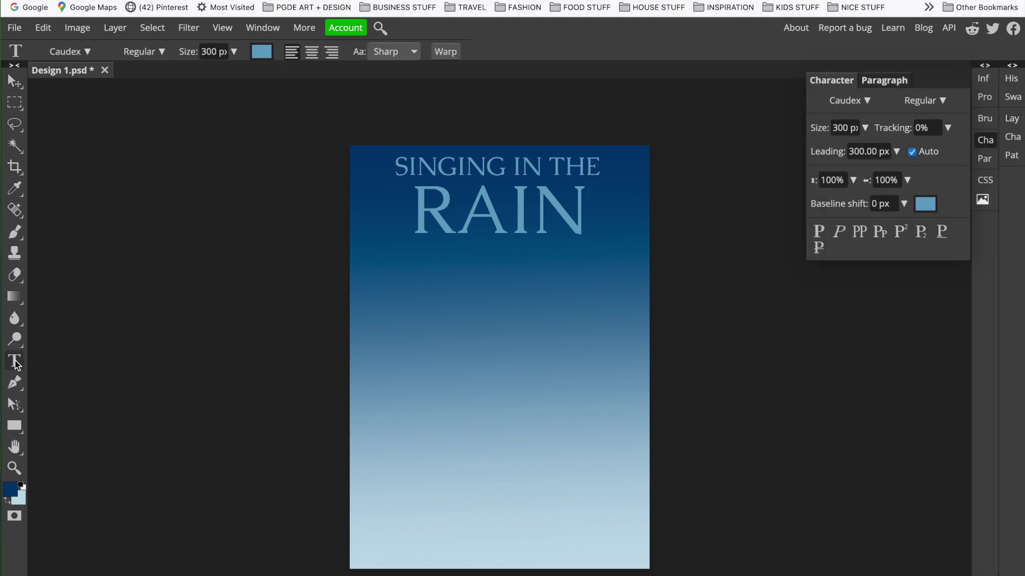
pyautogui.moveTo(594, 165); pyautogui.dragTo(390, 165)
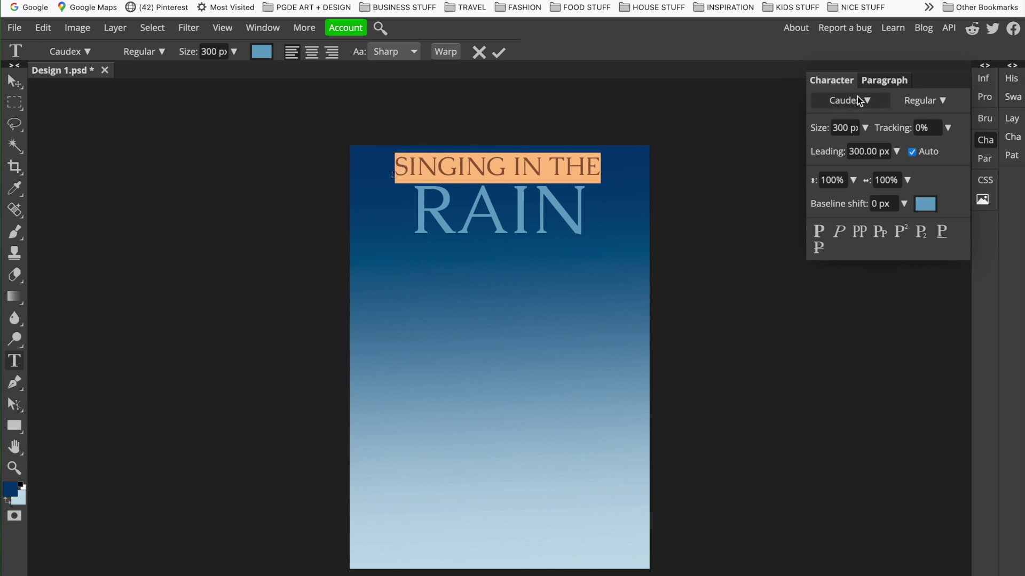
pyautogui.click(983, 140)
pyautogui.click(982, 140)
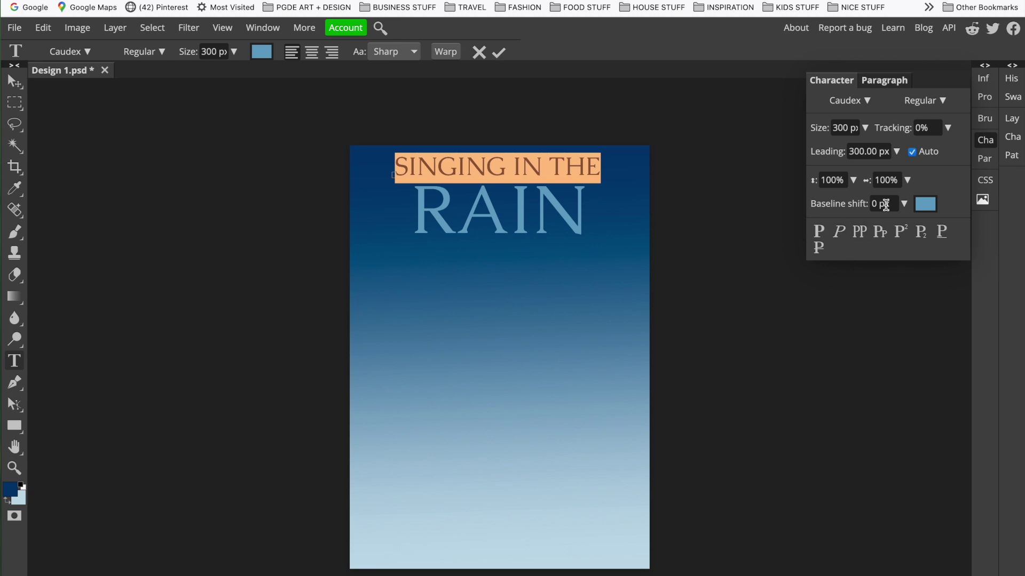
pyautogui.click(892, 82)
pyautogui.click(842, 82)
# - Keep the heading's vertical scale at 100% and condense its horizontal scale to 77%
pyautogui.moveTo(830, 204)
pyautogui.mouseDown()
pyautogui.moveTo(850, 203)
pyautogui.moveTo(818, 202)
pyautogui.moveTo(832, 203)
pyautogui.mouseUp()
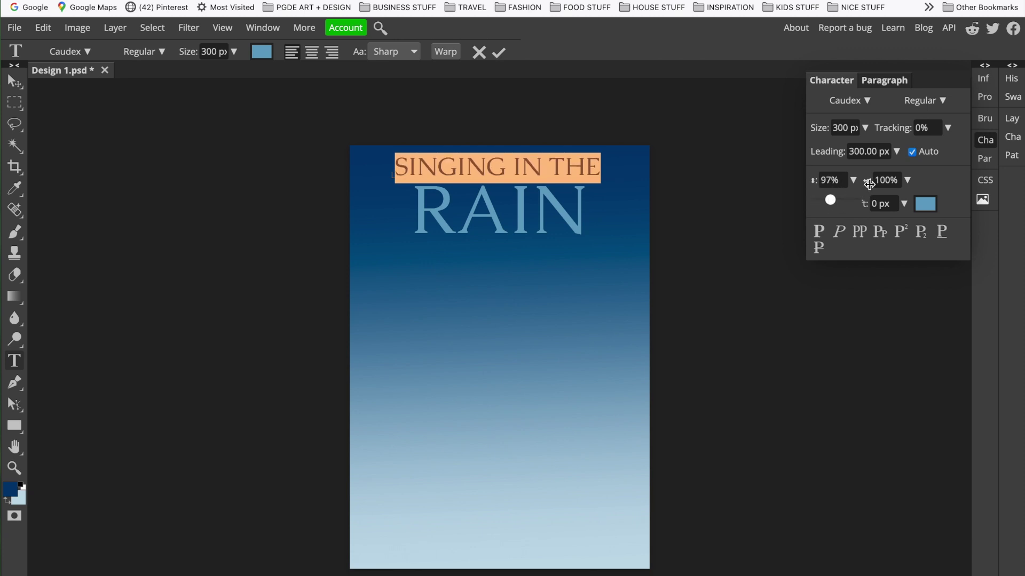
pyautogui.click(830, 180)
pyautogui.write('100')
pyautogui.press('Return')
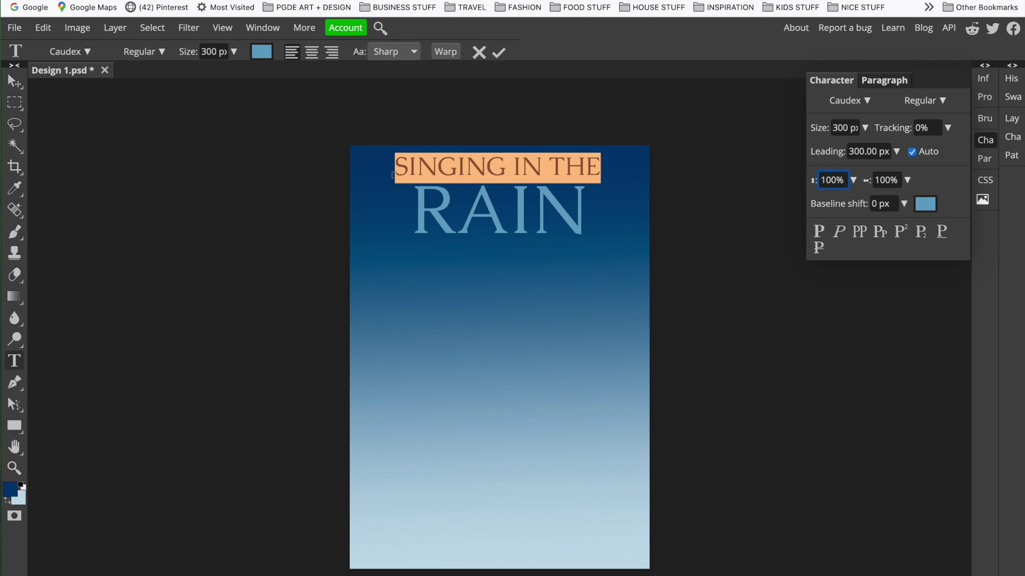
pyautogui.click(907, 180)
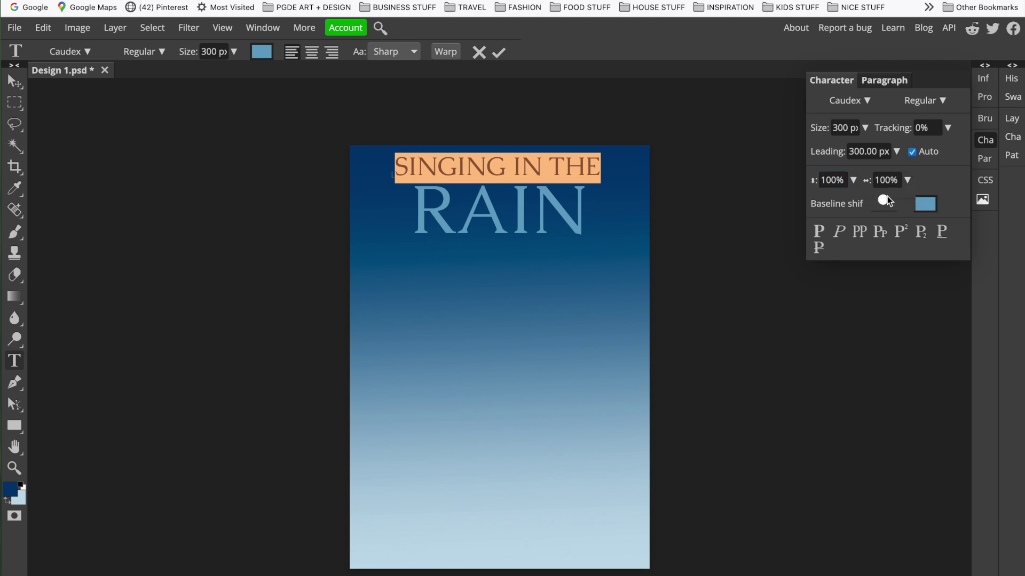
pyautogui.moveTo(887, 201)
pyautogui.mouseDown()
pyautogui.moveTo(869, 199)
pyautogui.moveTo(881, 201)
pyautogui.mouseUp()
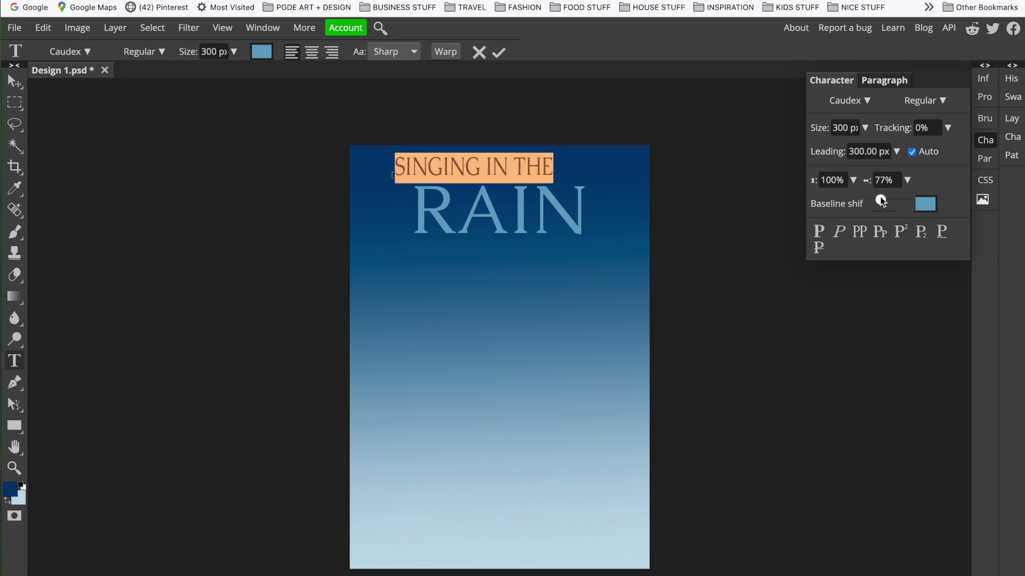
# - Commit the text and drag SINGING IN THE right until centred over RAIN
pyautogui.click(16, 83)
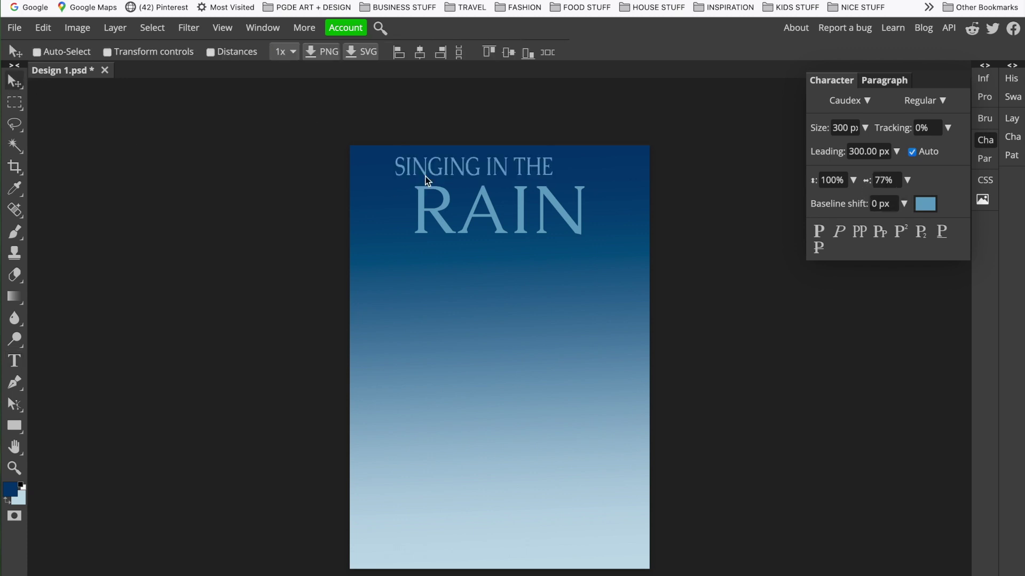
pyautogui.moveTo(435, 174); pyautogui.dragTo(461, 178)
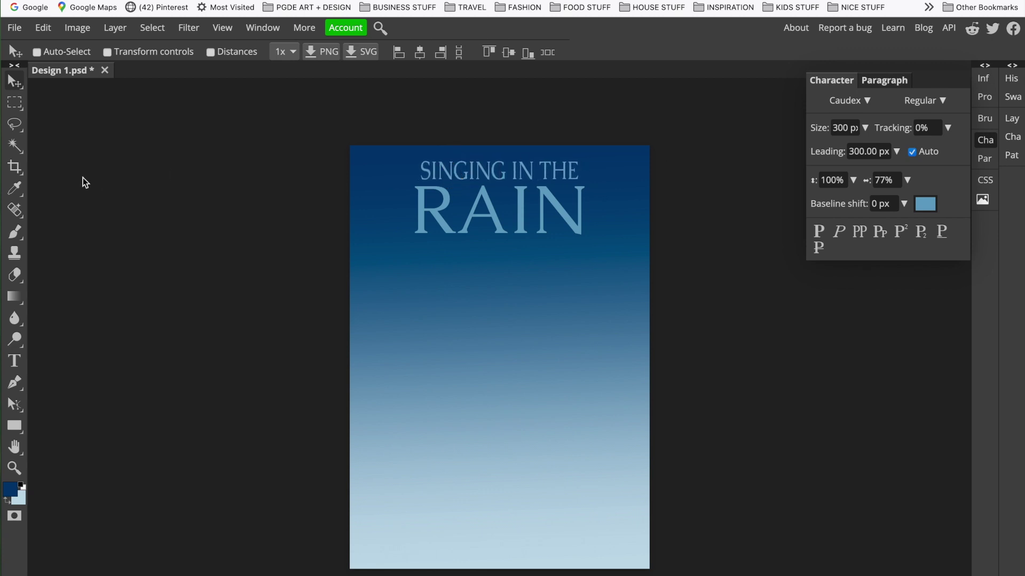
pyautogui.click(14, 360)
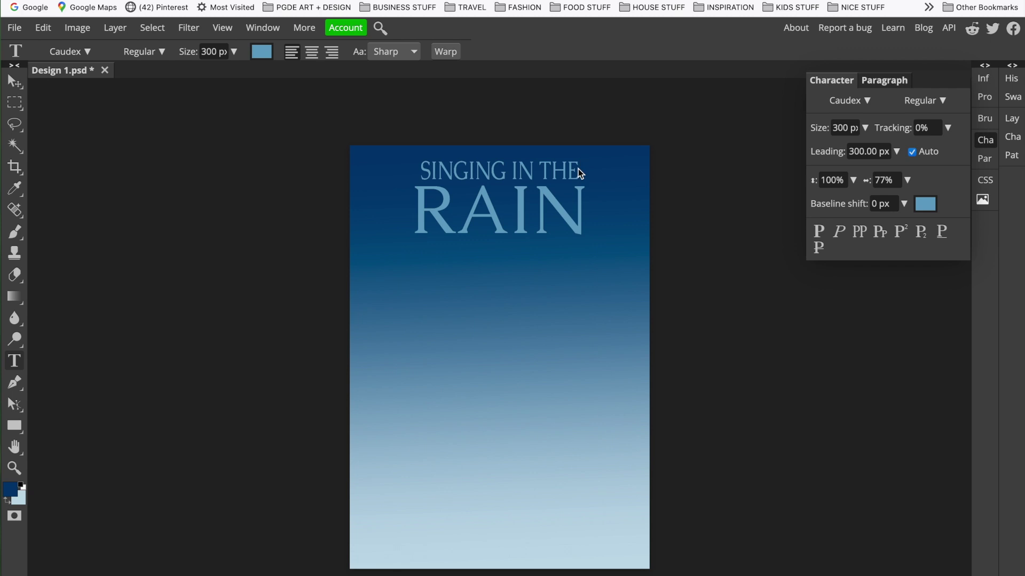
# - Cancel the stray empty Text layer 4 that was started by accident
pyautogui.click(578, 171)
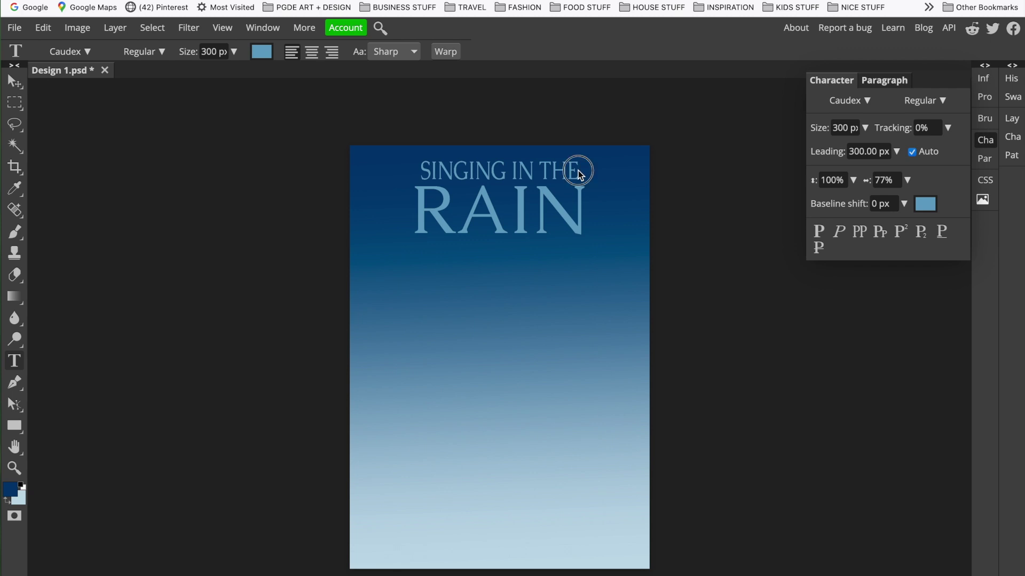
pyautogui.click(1012, 119)
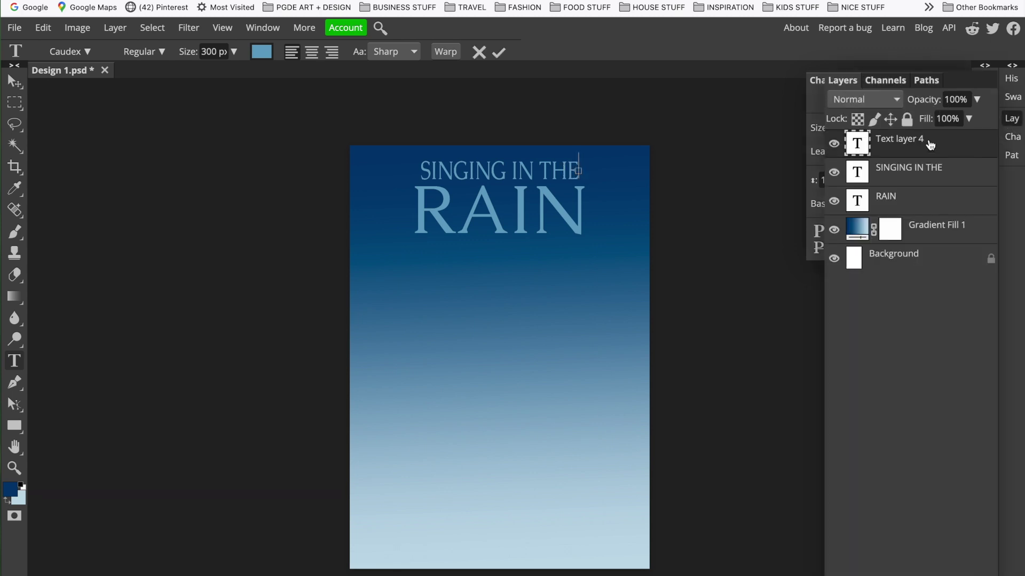
pyautogui.moveTo(930, 145); pyautogui.dragTo(1008, 432)
pyautogui.press('Escape')
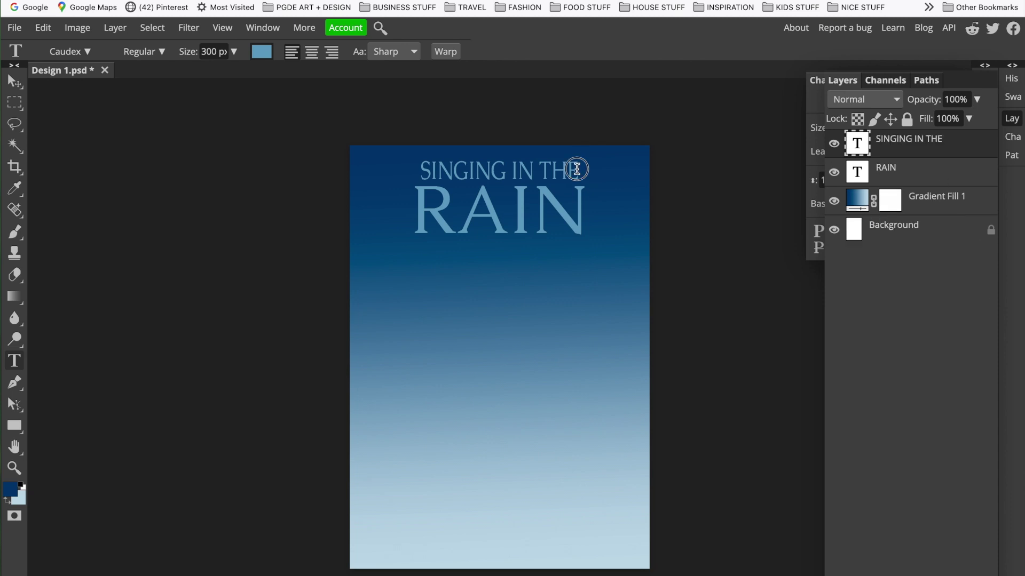
# - Select the SINGING IN THE text and set horizontal scale 86% and vertical scale 88%
pyautogui.click(576, 168)
pyautogui.moveTo(494, 168); pyautogui.dragTo(408, 169)
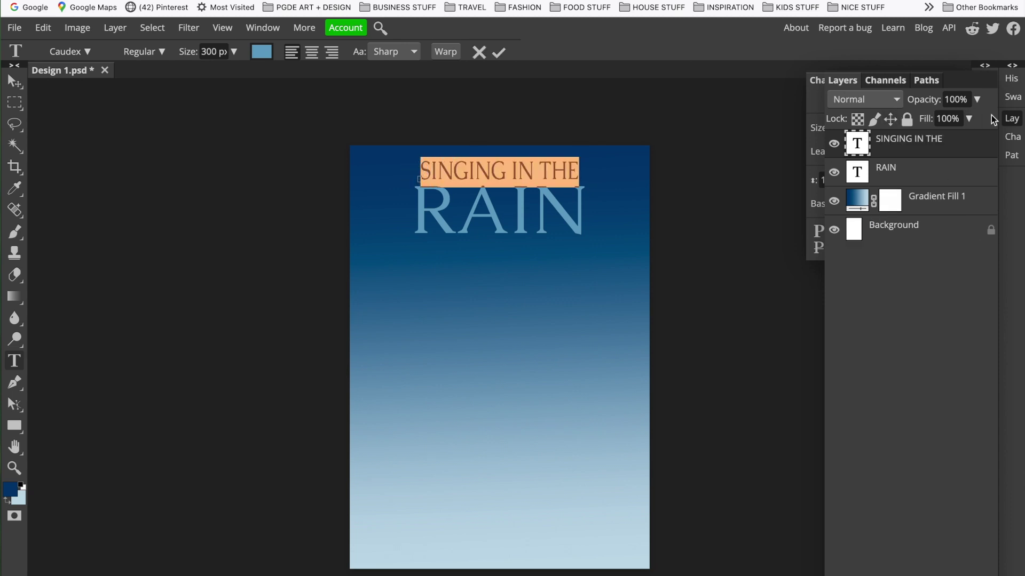
pyautogui.click(1013, 120)
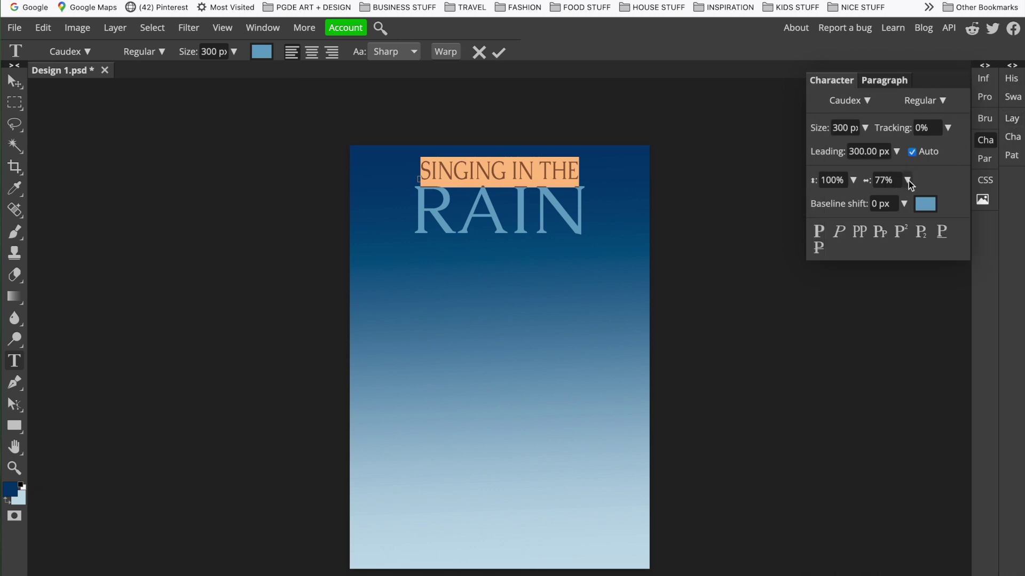
pyautogui.moveTo(883, 203); pyautogui.dragTo(830, 200)
pyautogui.click(853, 180)
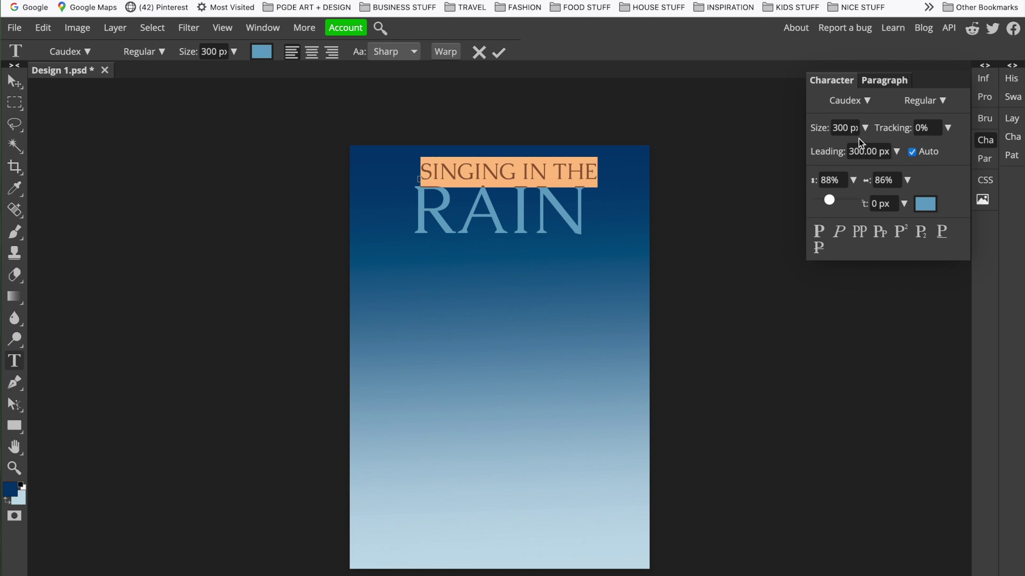
# - Set the heading's font size to 280 px and commit the text
pyautogui.click(843, 128)
pyautogui.press('BackSpace')
pyautogui.press('BackSpace')
pyautogui.write('28')
pyautogui.press('Return')
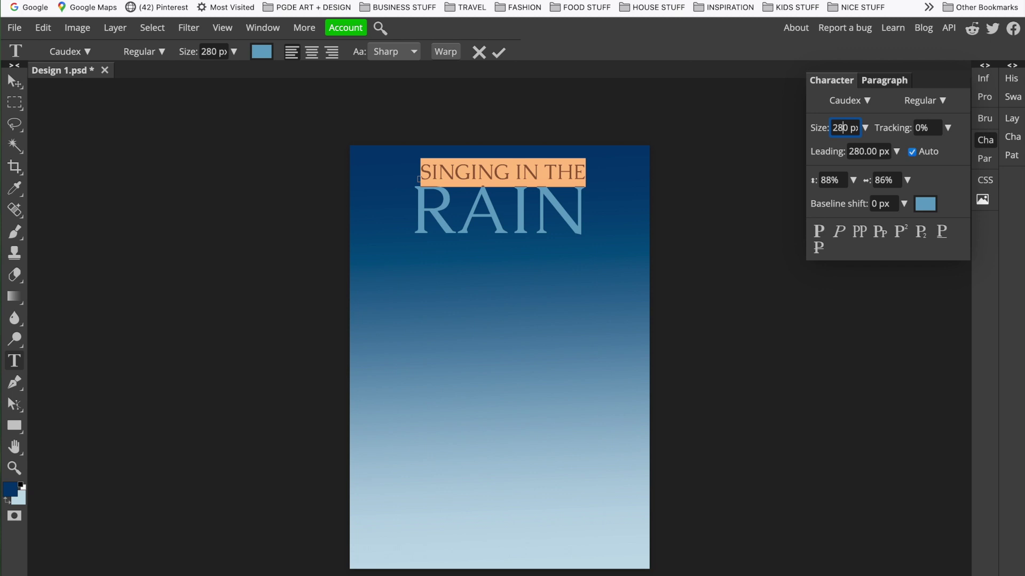
pyautogui.click(16, 85)
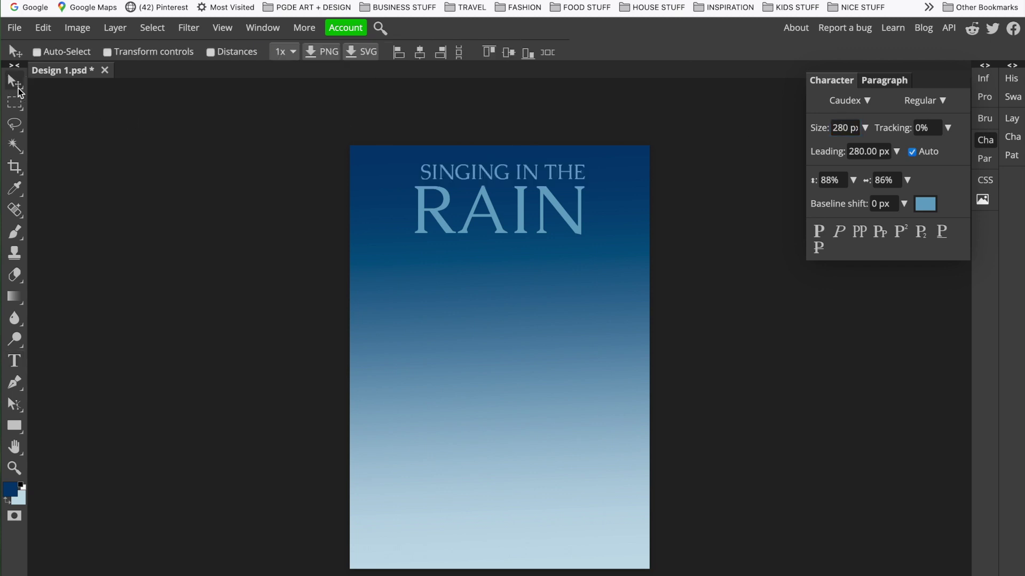
pyautogui.doubleClick(527, 172)
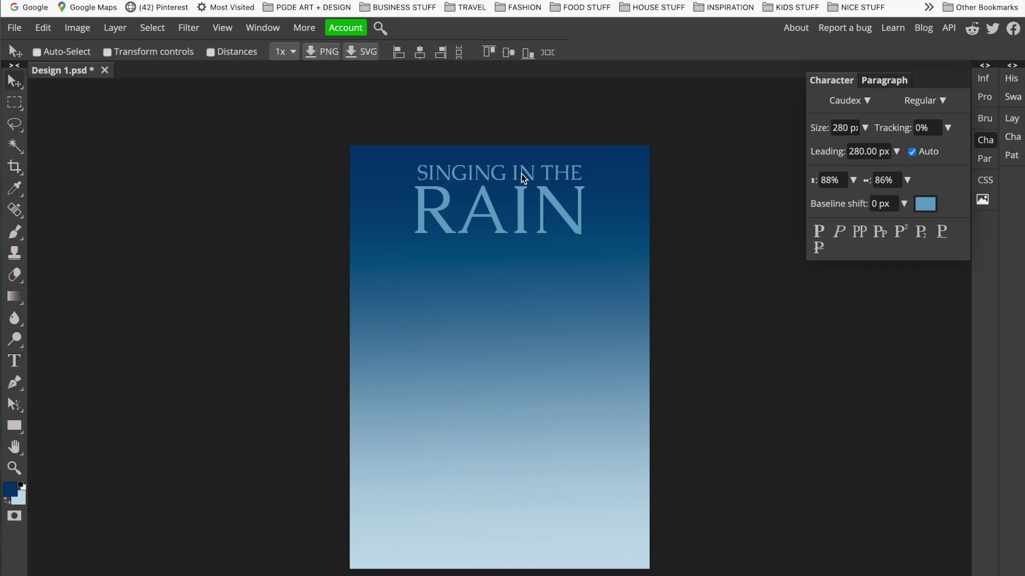
# - Move the SINGING IN THE line slightly lower and close the Character settings
pyautogui.click(525, 171)
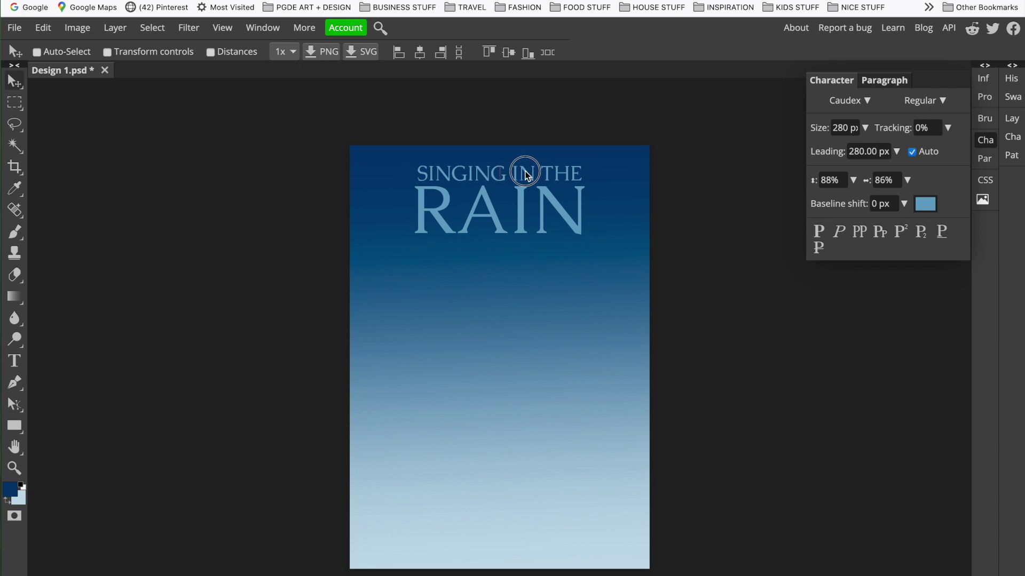
pyautogui.click(526, 176)
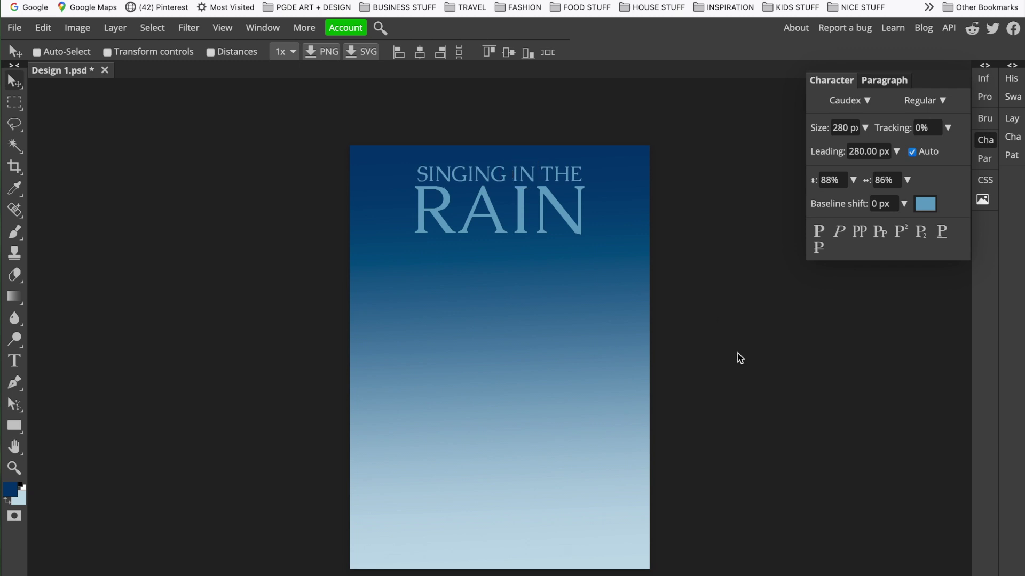
pyautogui.click(981, 143)
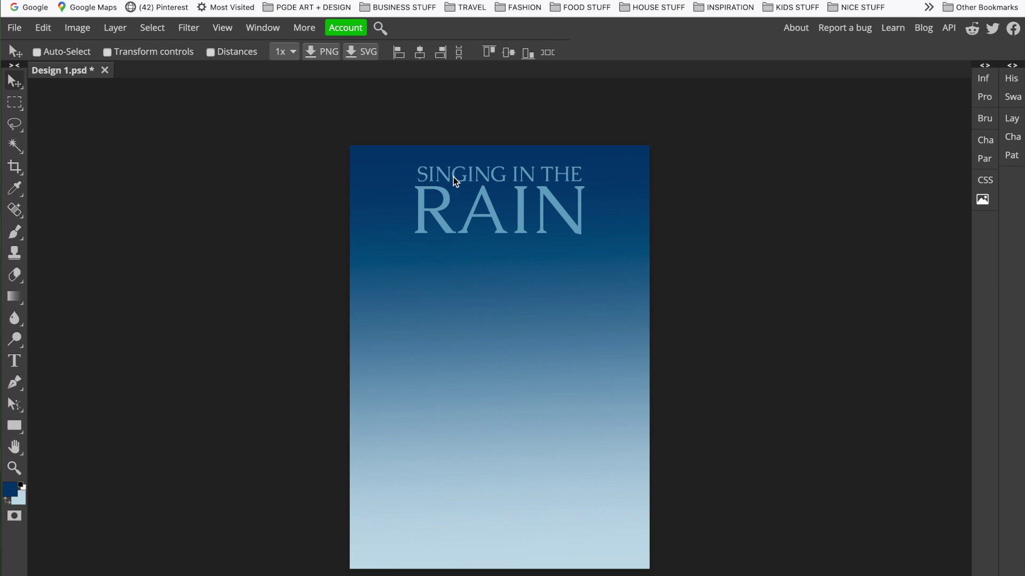
# - Zoom in on the poster via View > Zoom In and scroll up to the heading
pyautogui.click(225, 30)
pyautogui.click(235, 47)
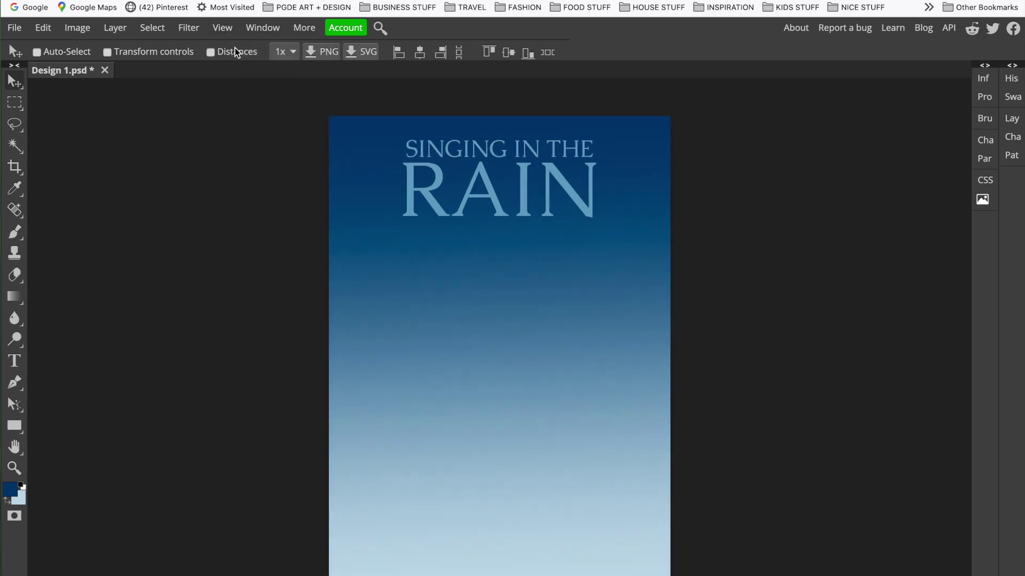
pyautogui.click(224, 29)
pyautogui.click(236, 46)
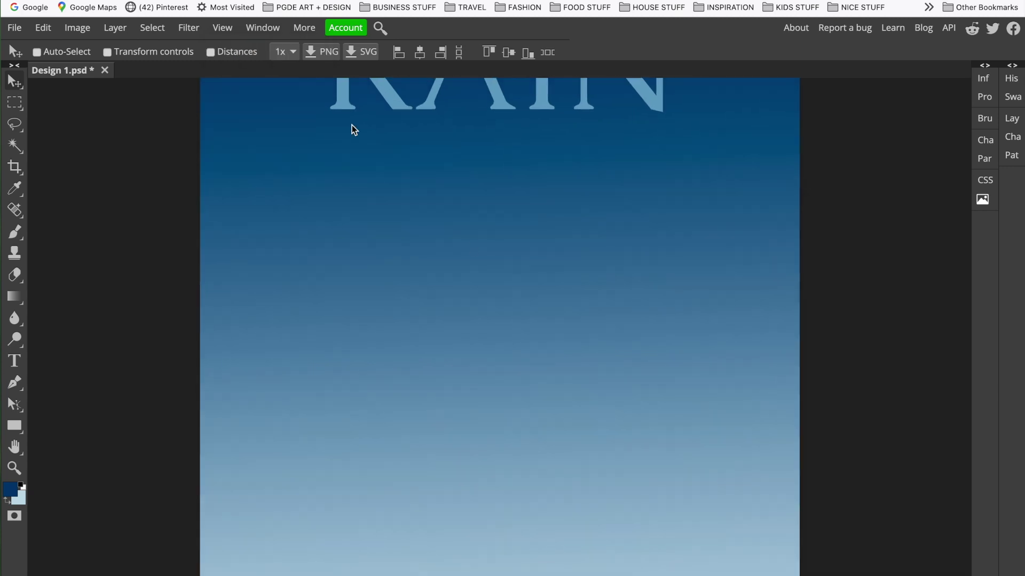
pyautogui.scroll(5, 470, 249)
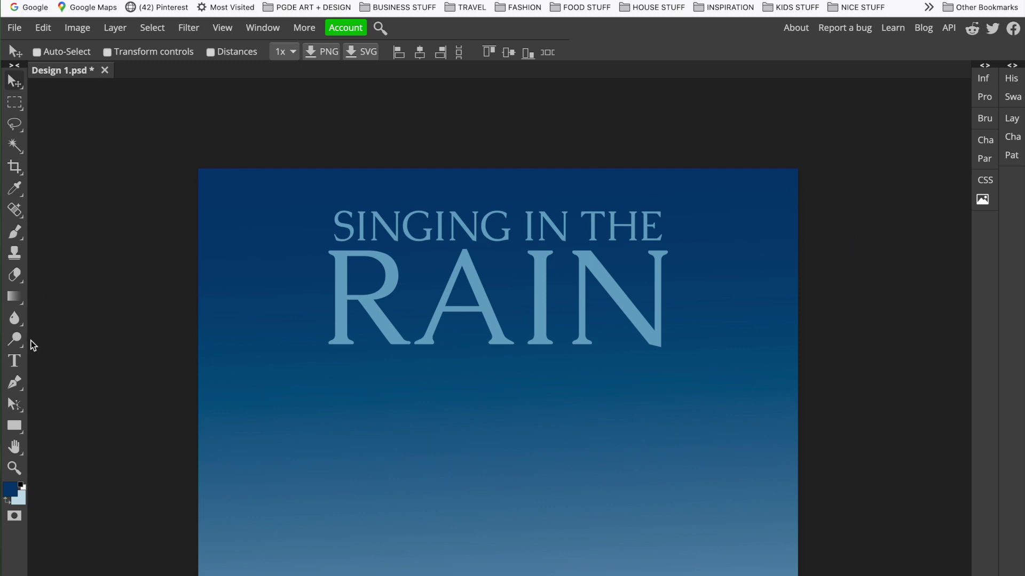
pyautogui.click(15, 363)
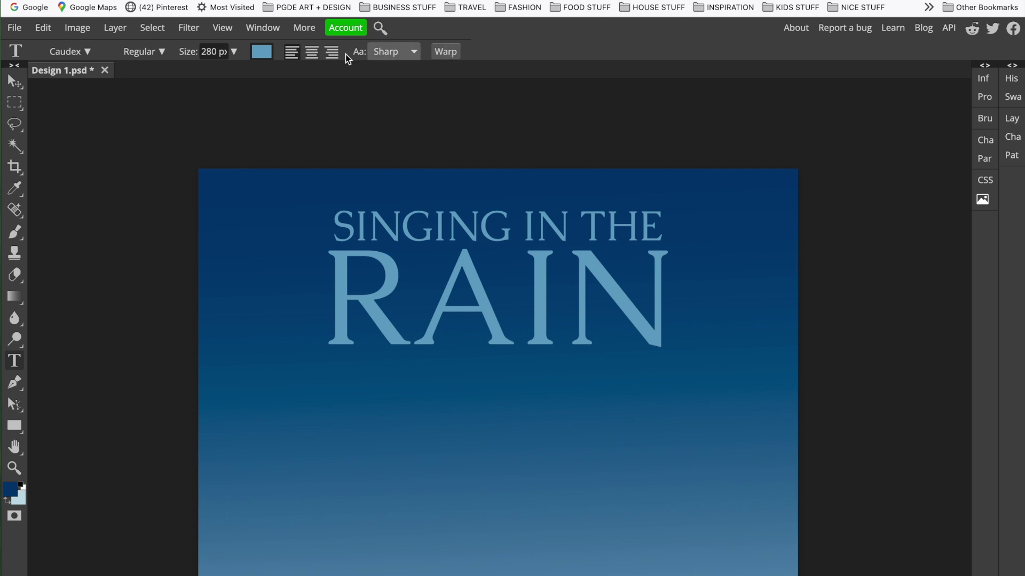
pyautogui.click(88, 51)
pyautogui.click(88, 51)
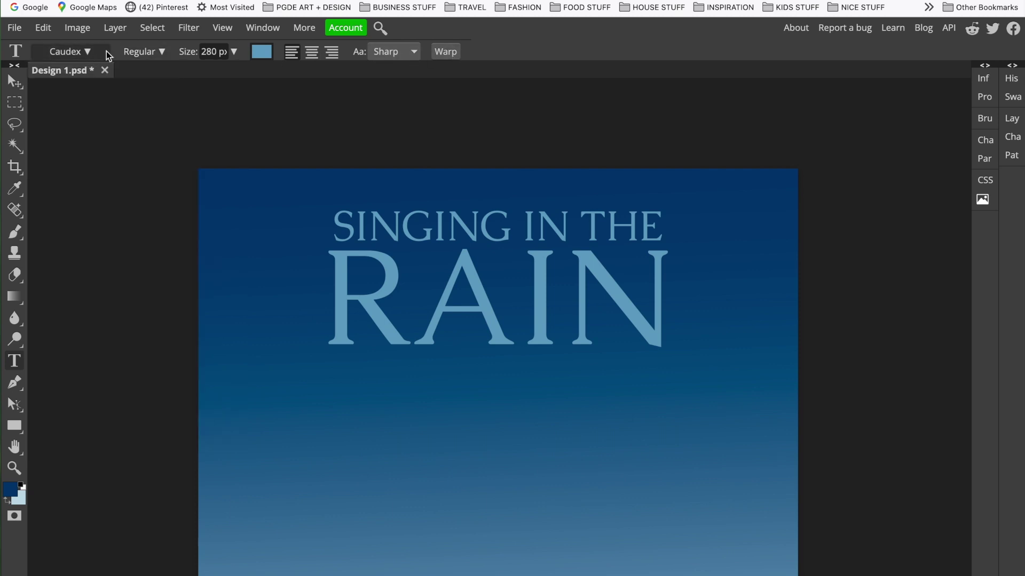
pyautogui.click(161, 52)
pyautogui.click(161, 51)
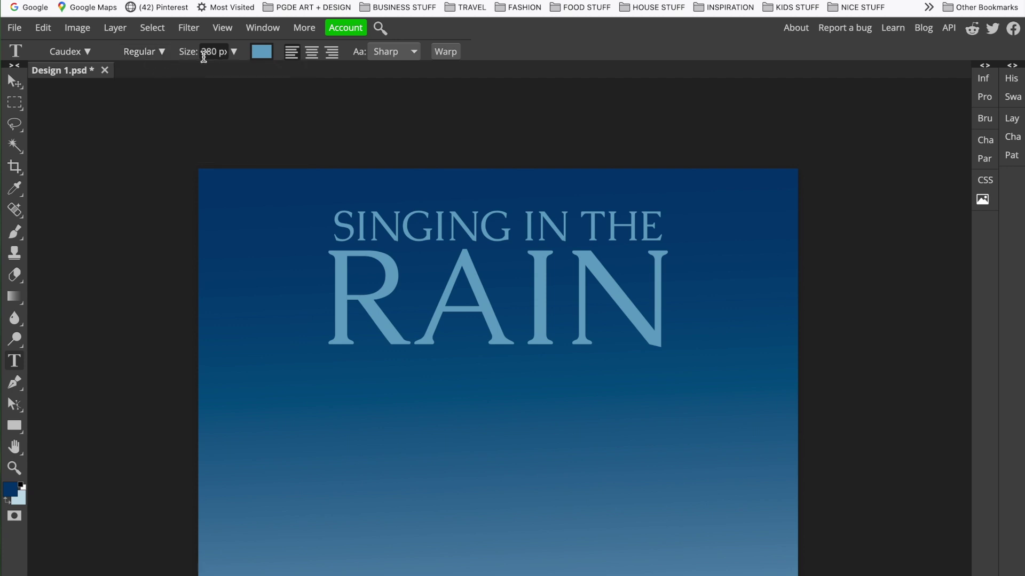
pyautogui.click(1012, 119)
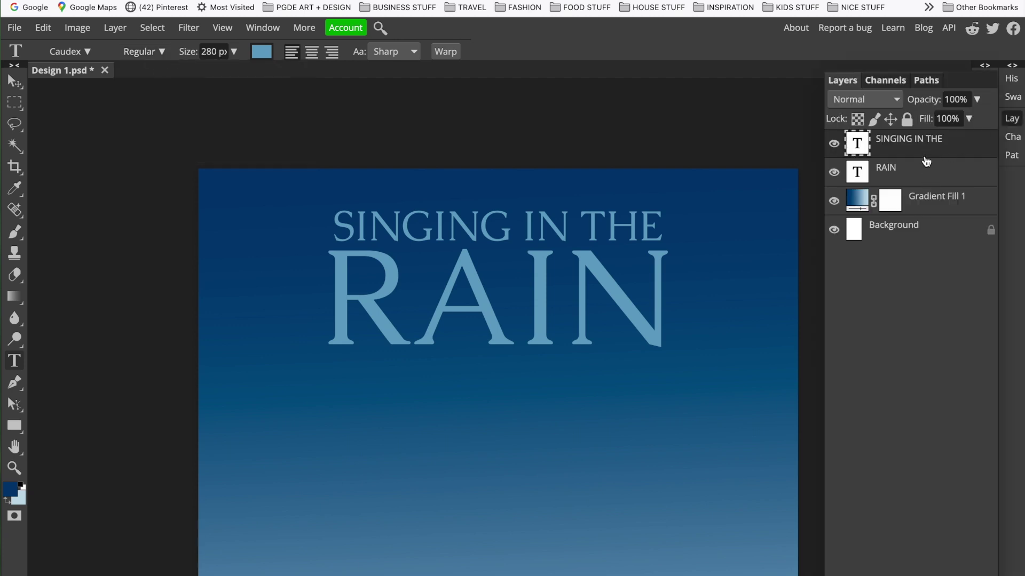
pyautogui.click(1011, 119)
pyautogui.click(986, 142)
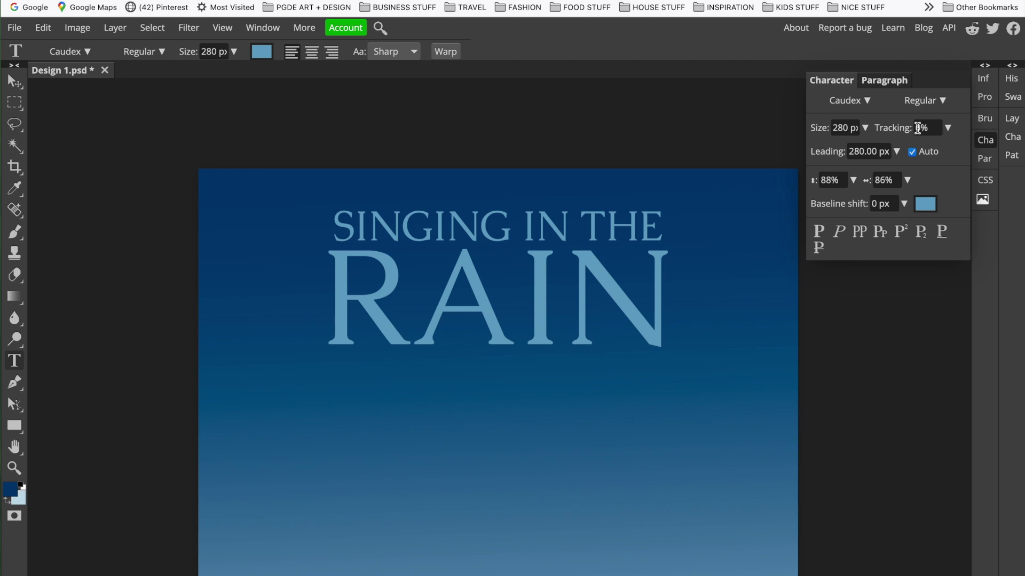
pyautogui.click(990, 144)
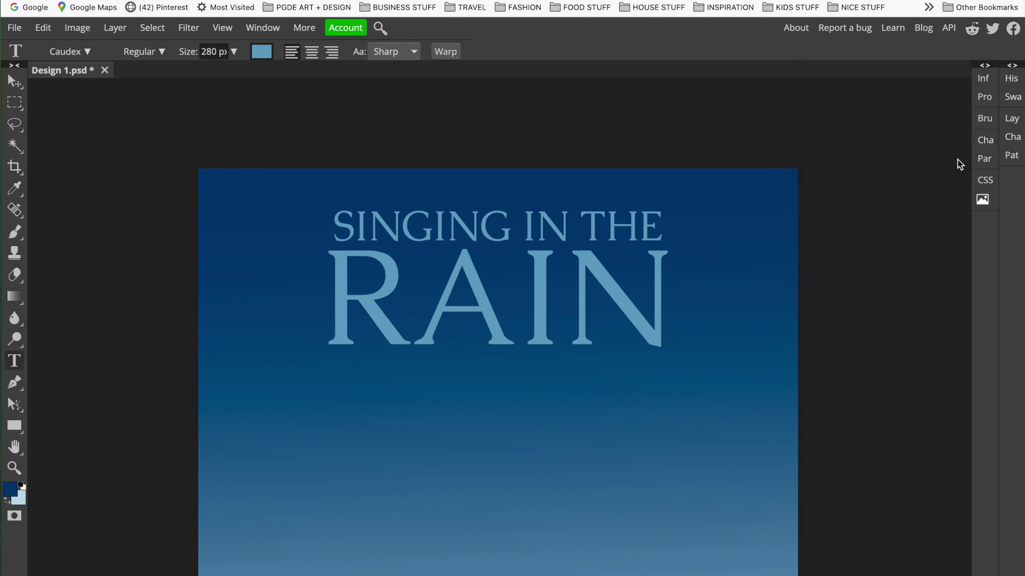
pyautogui.click(1012, 118)
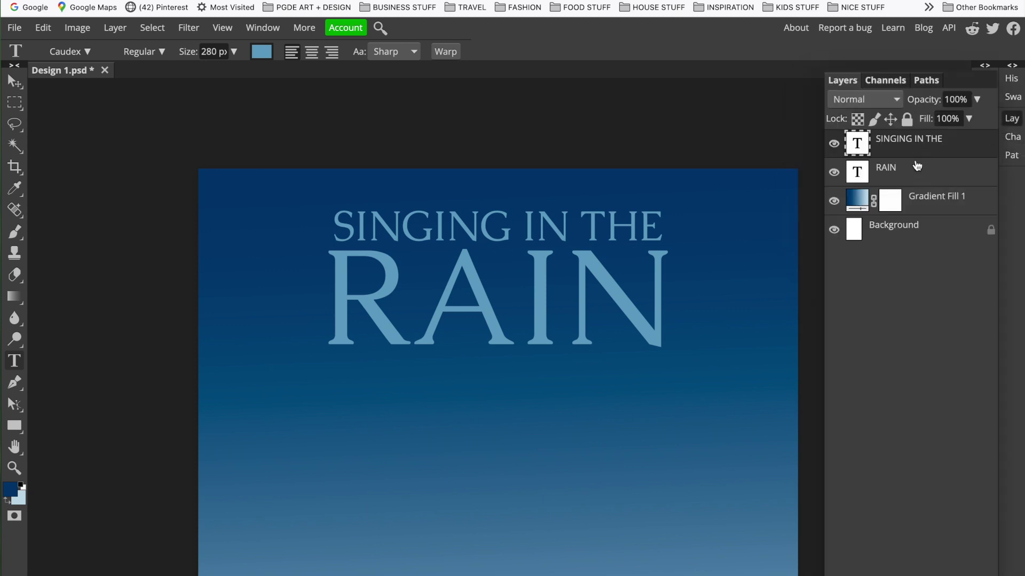
pyautogui.click(834, 173)
pyautogui.click(835, 176)
pyautogui.click(835, 176)
pyautogui.click(836, 174)
pyautogui.click(834, 145)
pyautogui.click(834, 145)
pyautogui.click(1011, 118)
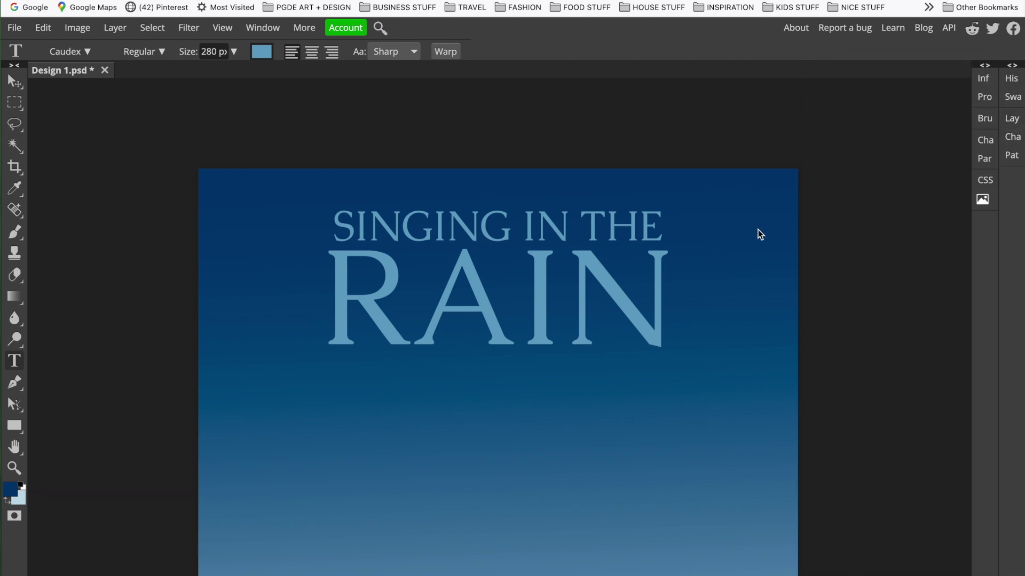
pyautogui.scroll(-2, 758, 229)
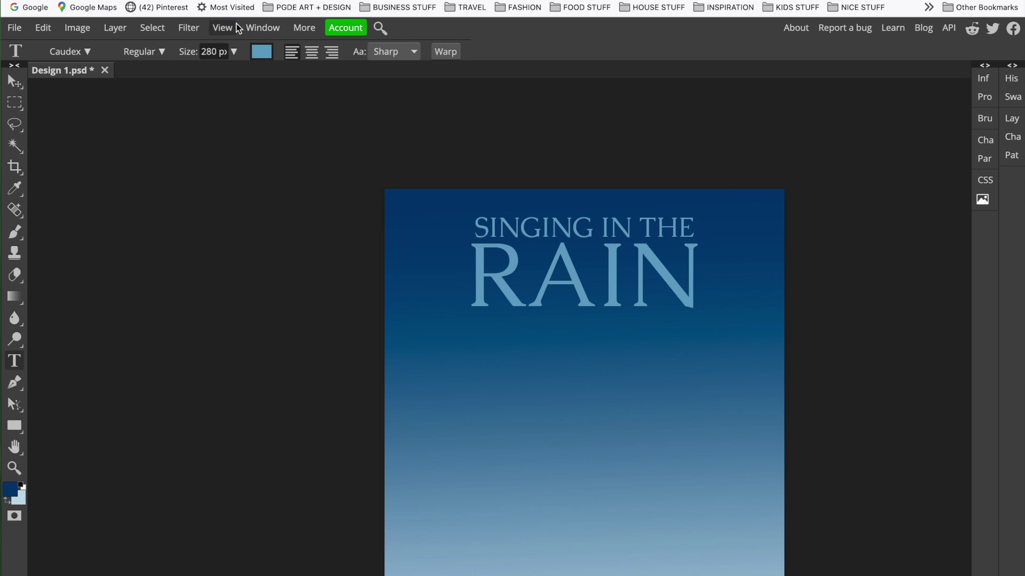
pyautogui.click(222, 27)
# - Zoom out to the whole poster, reopen the Layers list and select the RAIN layer
pyautogui.click(246, 70)
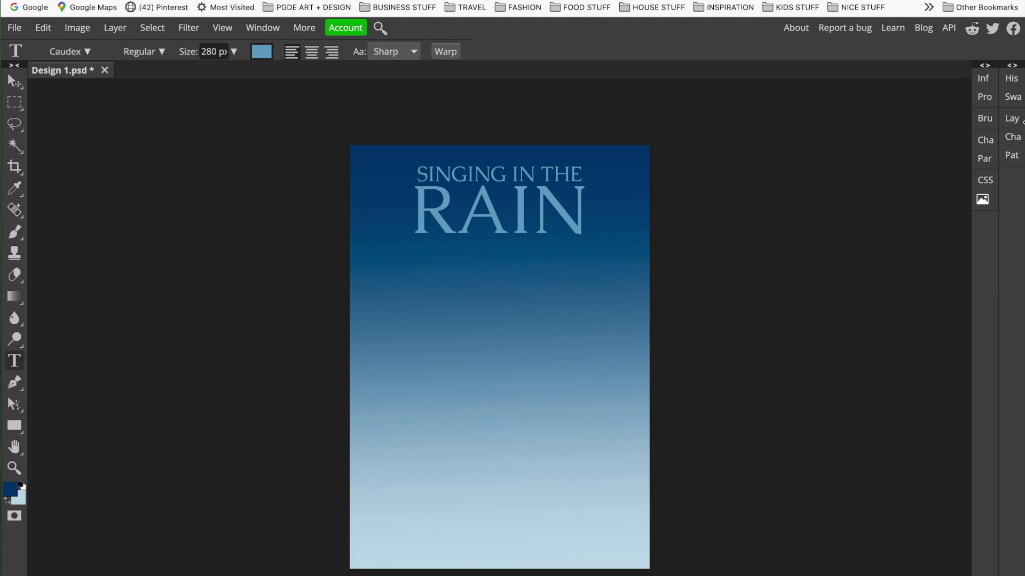
pyautogui.click(1012, 119)
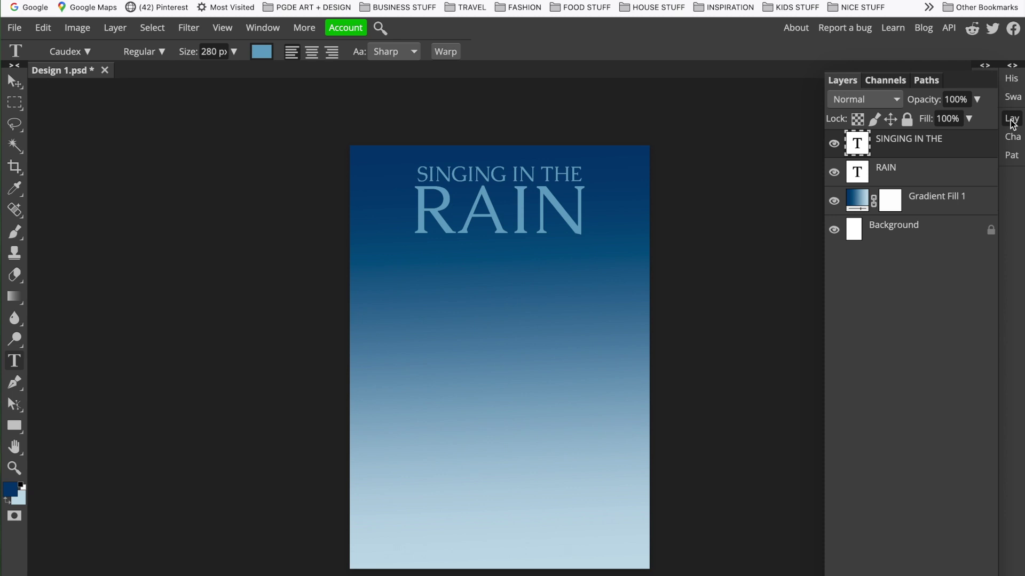
pyautogui.click(928, 185)
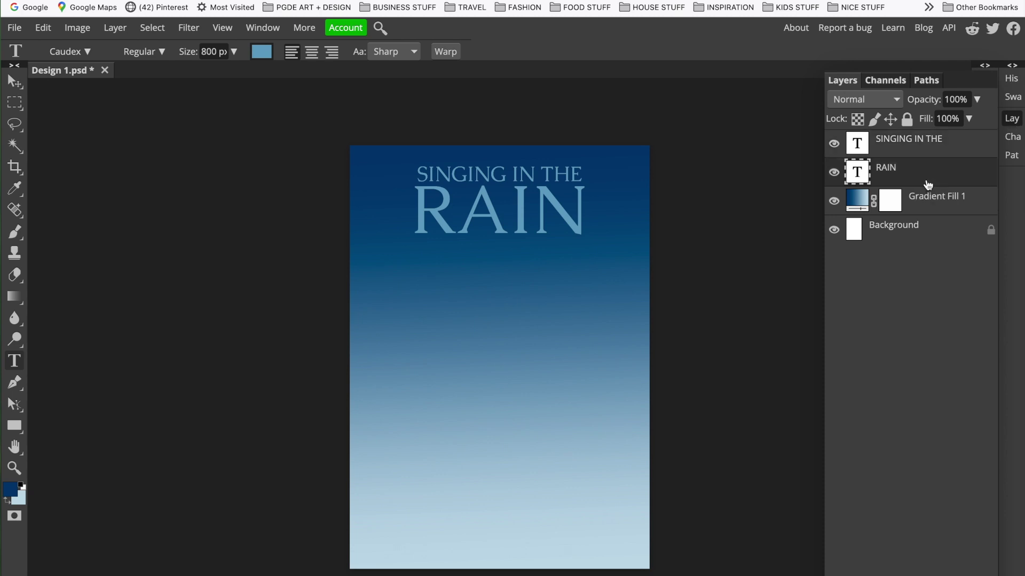
pyautogui.click(583, 211)
# - Select the word RAIN, clear the font search and apply the Clutchee font
pyautogui.moveTo(584, 211); pyautogui.dragTo(415, 218)
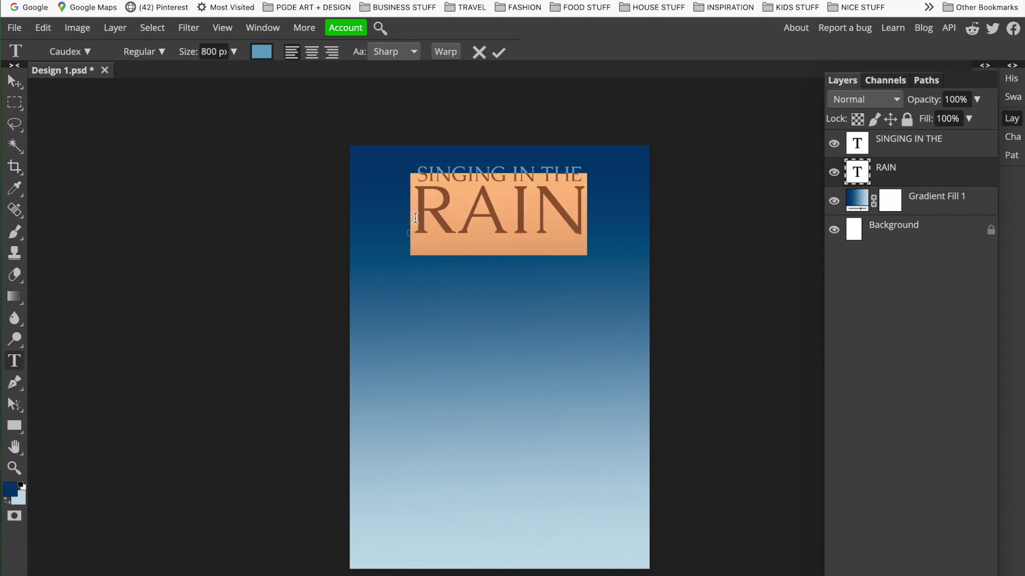
pyautogui.click(90, 51)
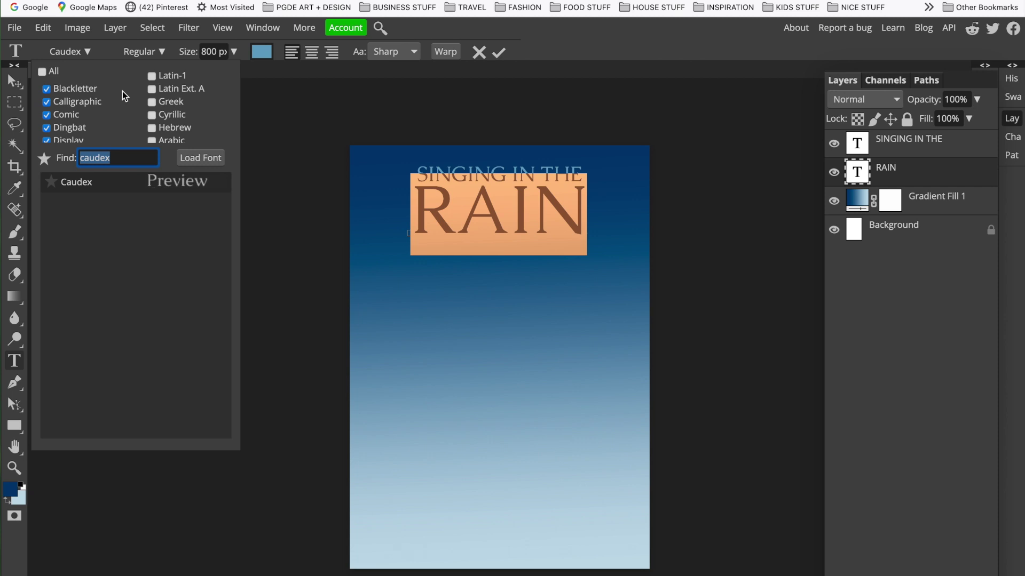
pyautogui.click(147, 158)
pyautogui.press('BackSpace')
pyautogui.press('BackSpace')
pyautogui.press('BackSpace')
pyautogui.press('BackSpace')
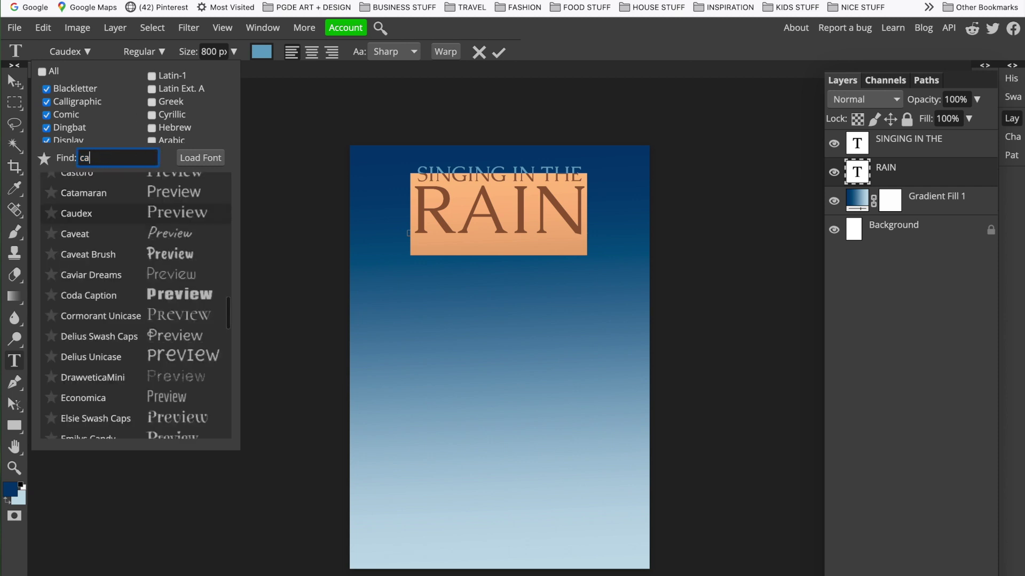
pyautogui.press('BackSpace')
pyautogui.press('BackSpace')
pyautogui.scroll(-4, 139, 355)
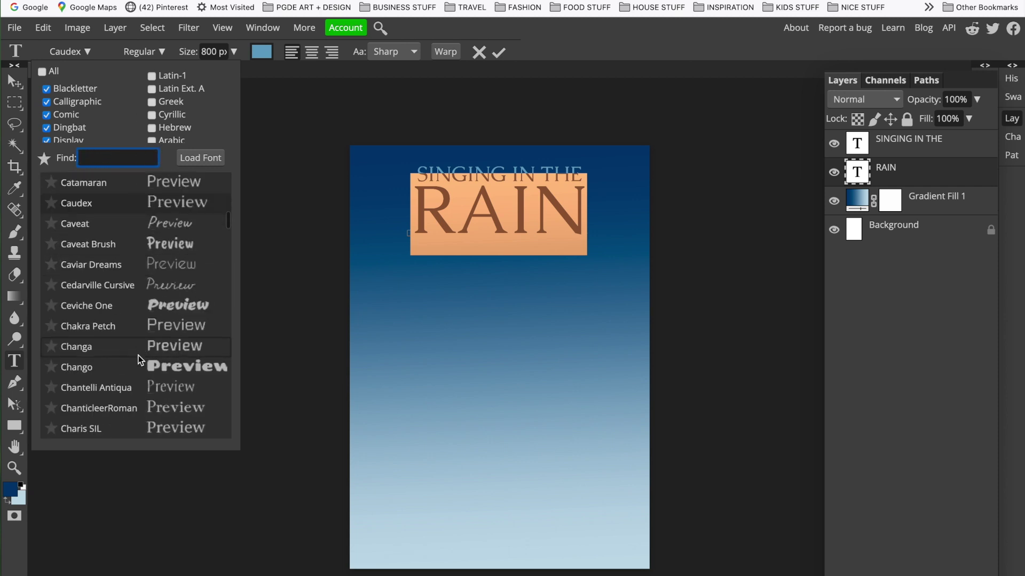
pyautogui.scroll(-9, 138, 355)
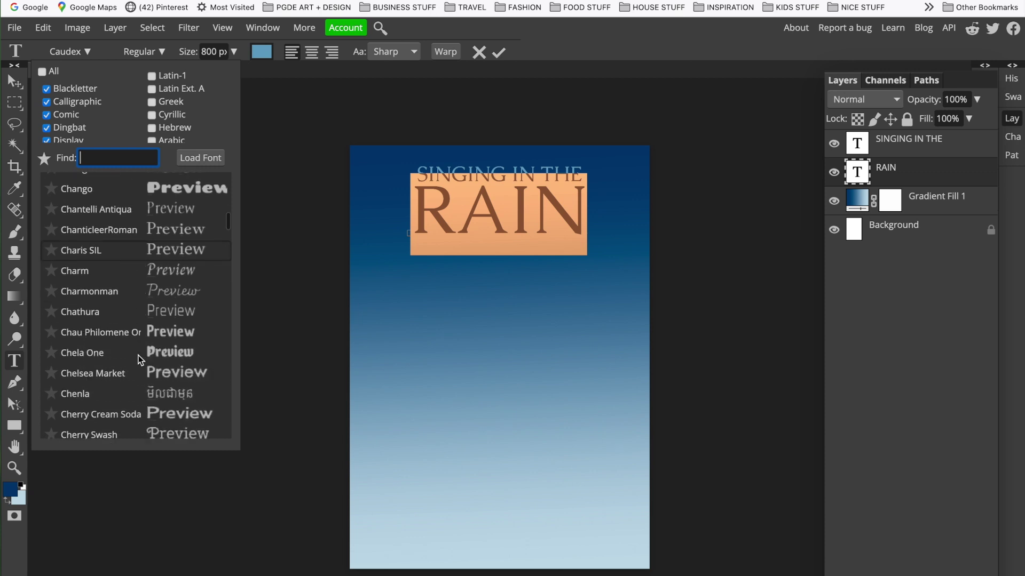
pyautogui.scroll(-9, 139, 355)
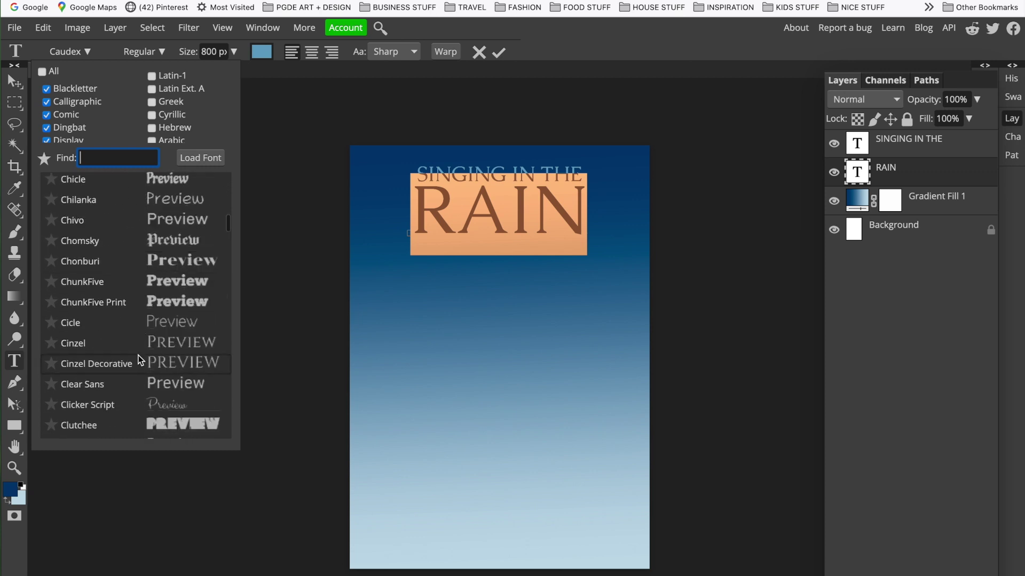
pyautogui.scroll(-2, 139, 355)
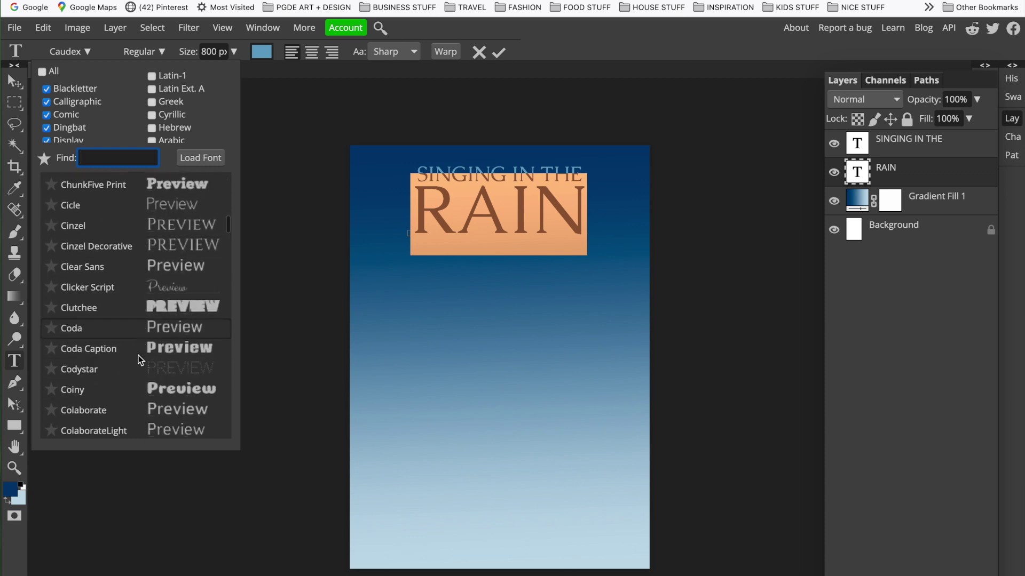
pyautogui.click(162, 297)
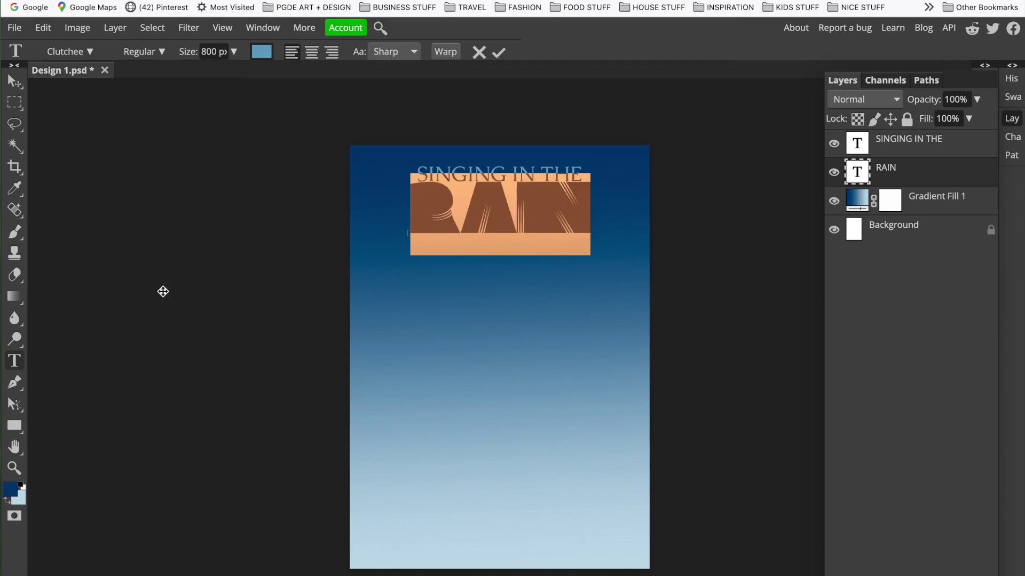
# - Switch RAIN's font to the heavy DayPosterBlack typeface
pyautogui.click(88, 52)
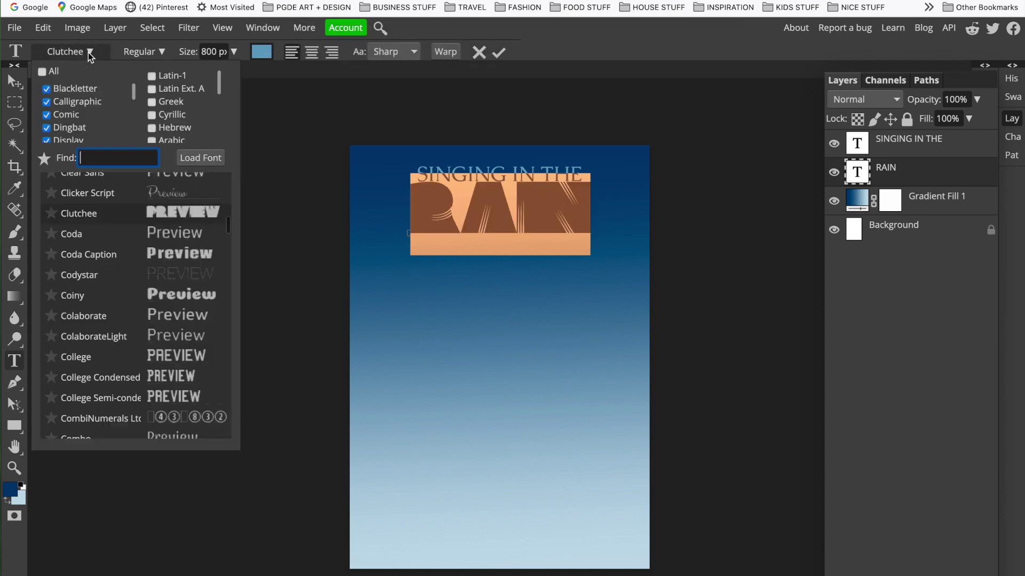
pyautogui.scroll(-10, 155, 312)
pyautogui.scroll(-15, 155, 311)
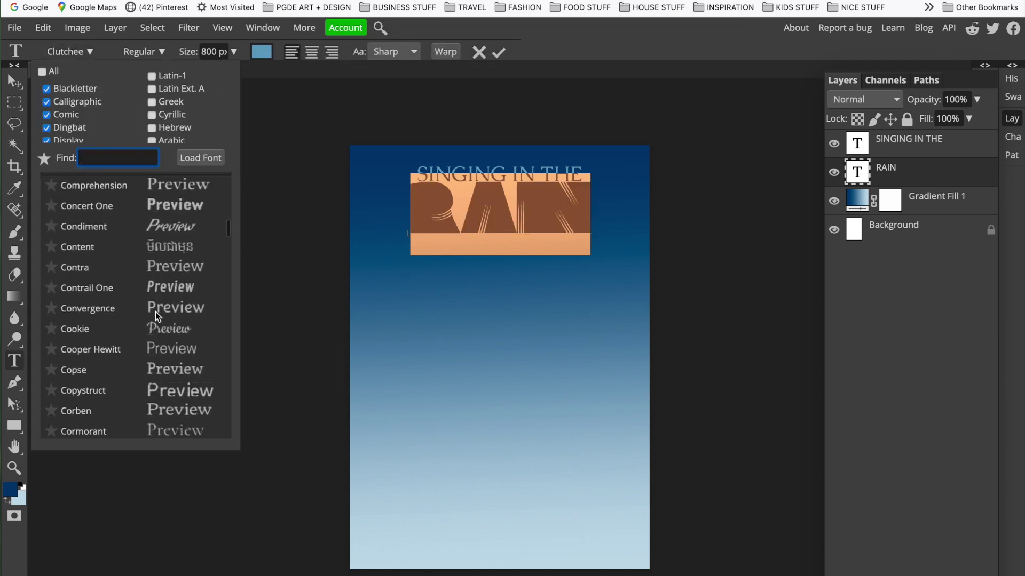
pyautogui.scroll(-15, 155, 311)
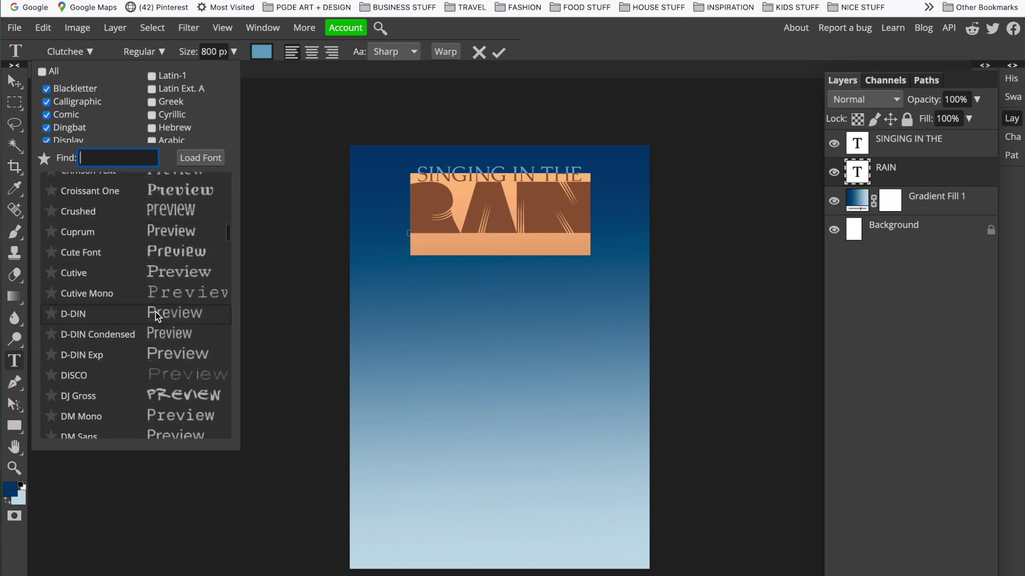
pyautogui.scroll(-10, 156, 311)
pyautogui.scroll(-3, 155, 312)
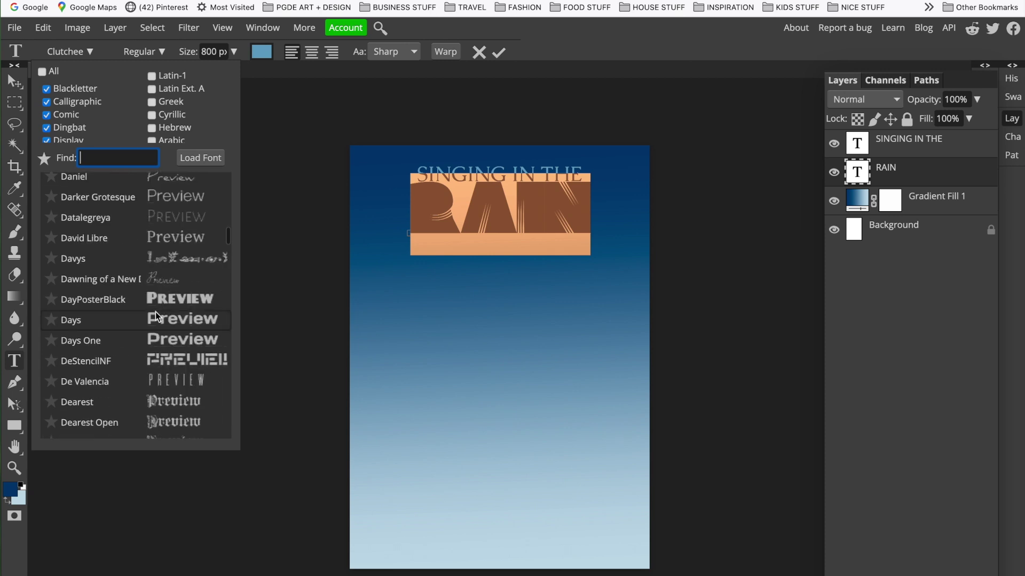
pyautogui.click(155, 298)
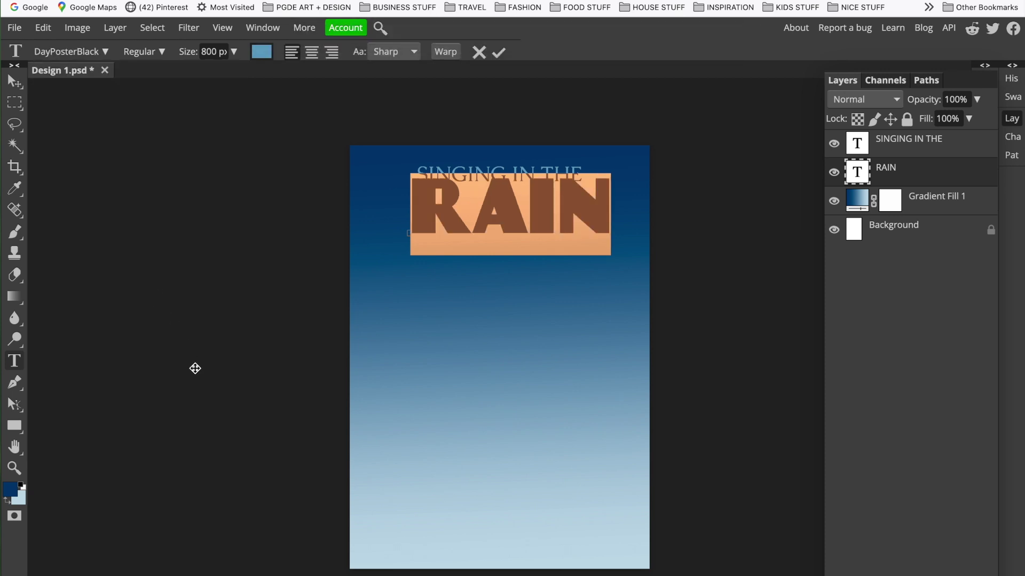
# - Commit the text and drag RAIN centred just under SINGING IN THE
pyautogui.click(14, 81)
pyautogui.moveTo(450, 209)
pyautogui.mouseDown()
pyautogui.moveTo(447, 224)
pyautogui.moveTo(441, 218)
pyautogui.mouseUp()
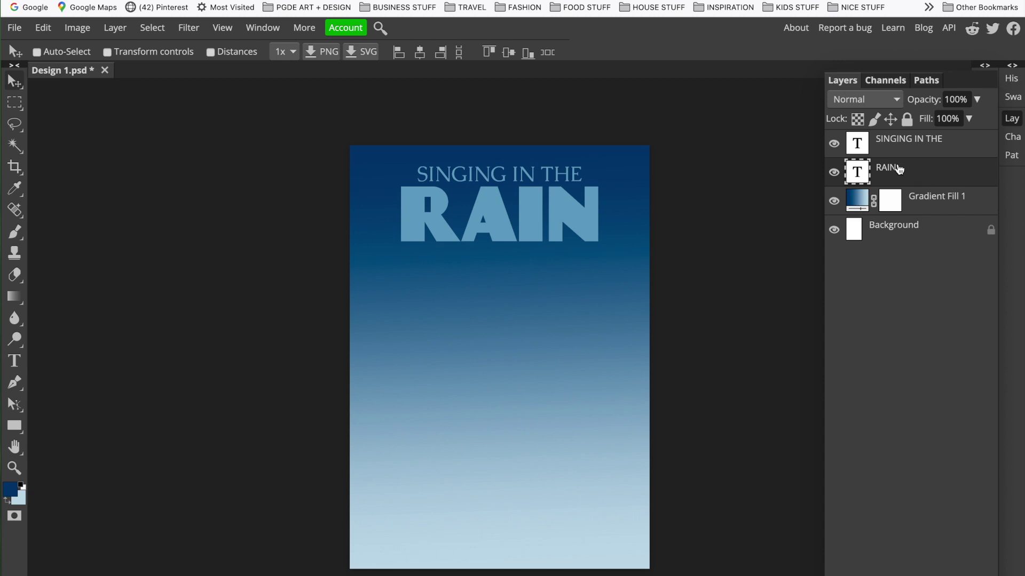
pyautogui.keyDown('ctrl'); pyautogui.click(926, 172); pyautogui.keyUp('ctrl')
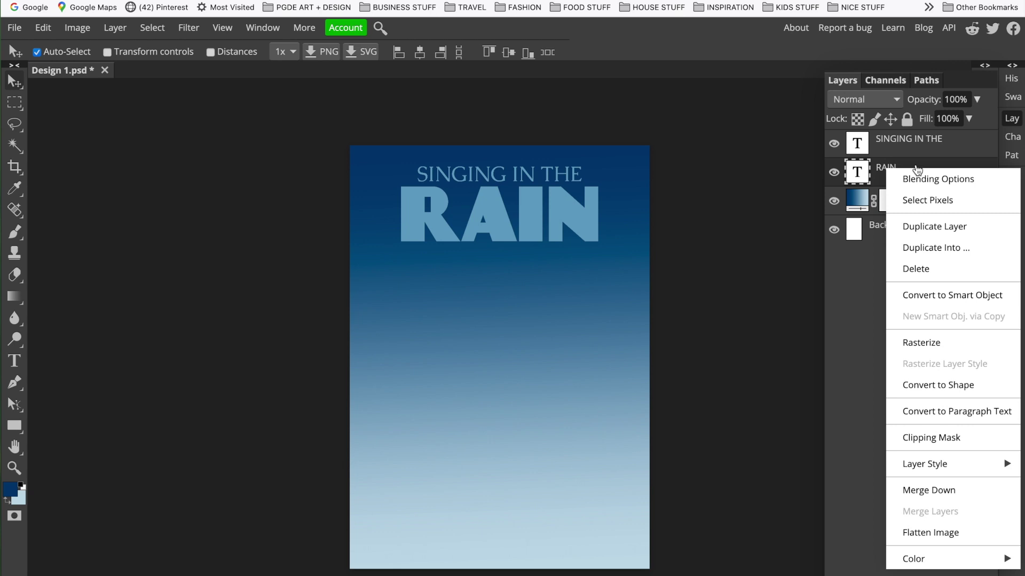
# - Duplicate the RAIN layer and drag RAIN copy below the original in the Layers list
pyautogui.click(921, 231)
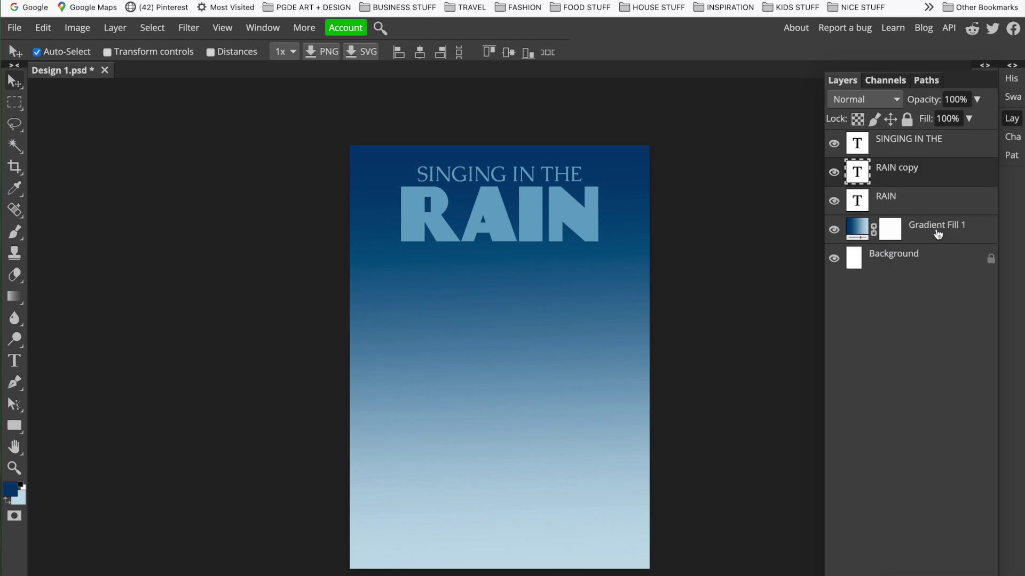
pyautogui.click(905, 191)
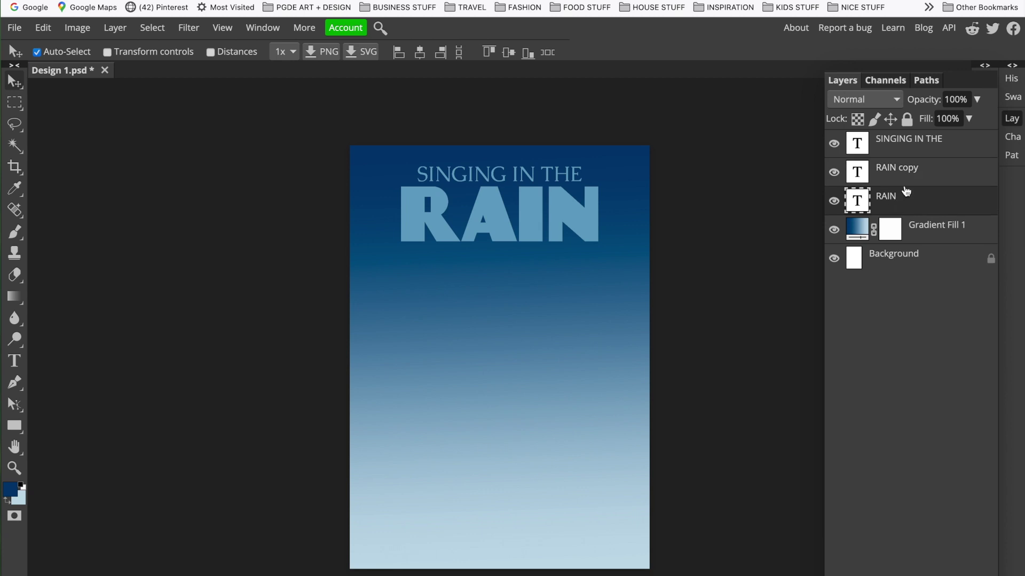
pyautogui.click(909, 179)
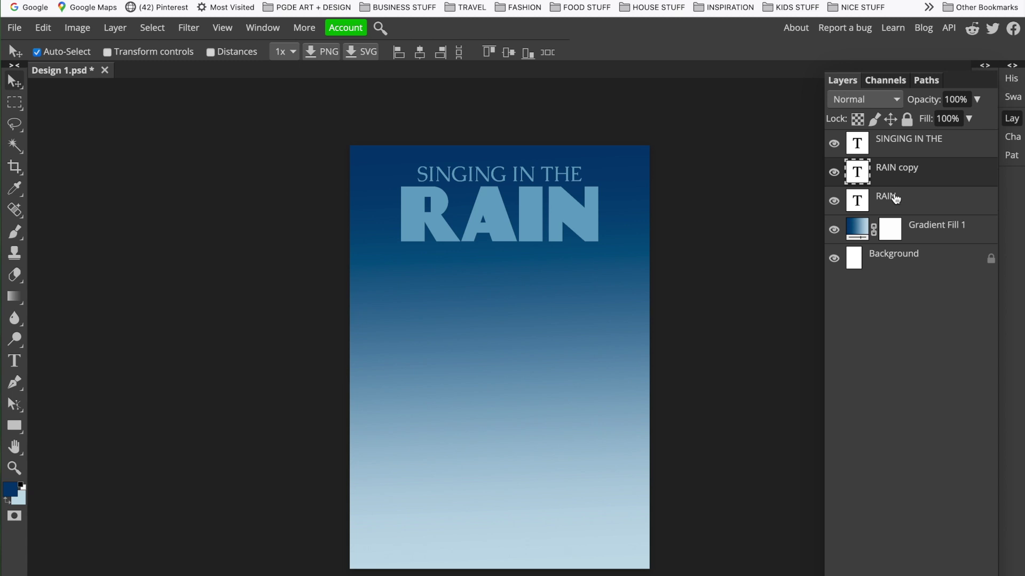
pyautogui.moveTo(903, 169); pyautogui.dragTo(910, 216)
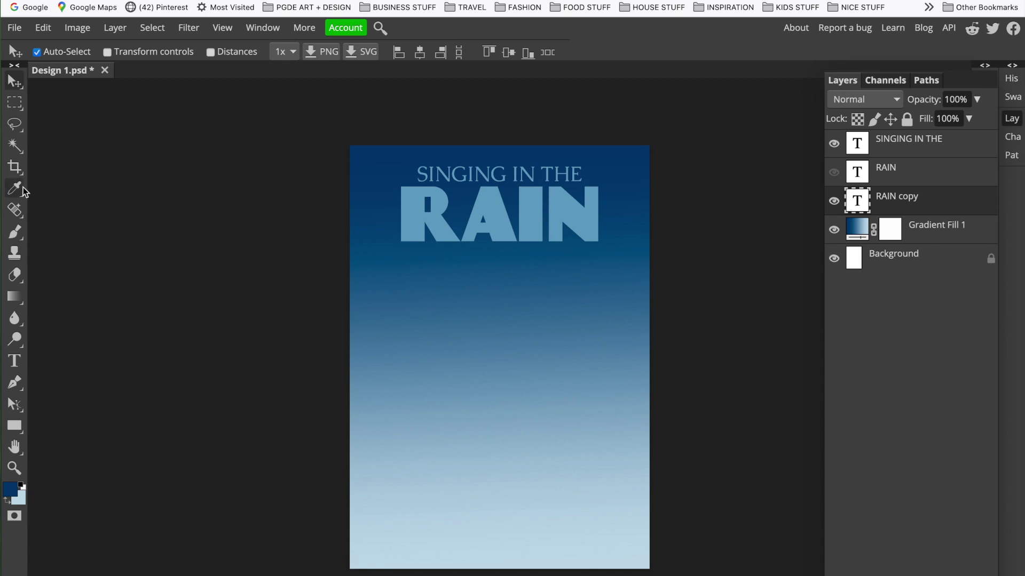
# - Recolour the visible RAIN text to darker navy blue 032d54
pyautogui.click(14, 361)
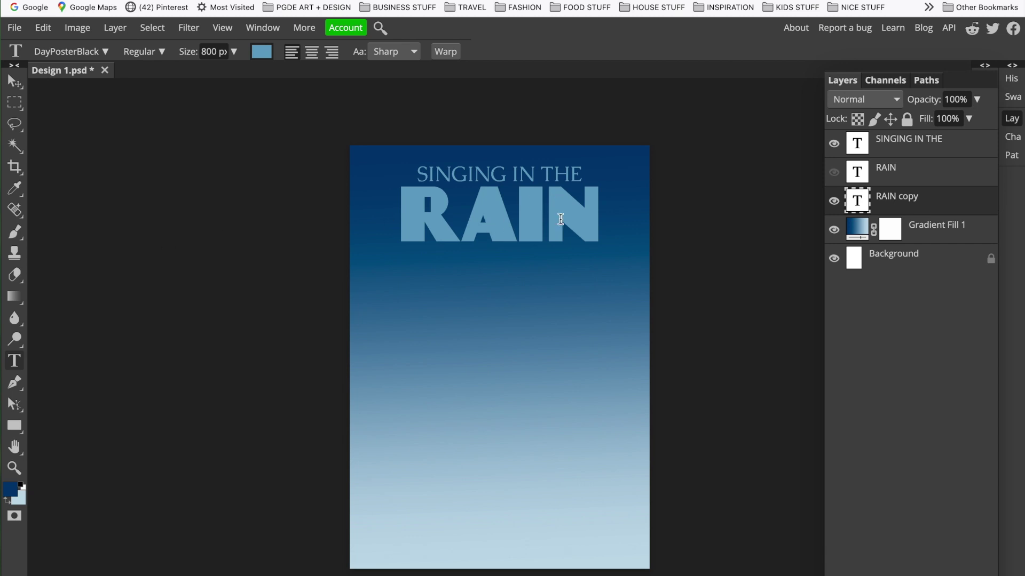
pyautogui.click(595, 222)
pyautogui.moveTo(596, 222); pyautogui.dragTo(391, 224)
pyautogui.click(9, 488)
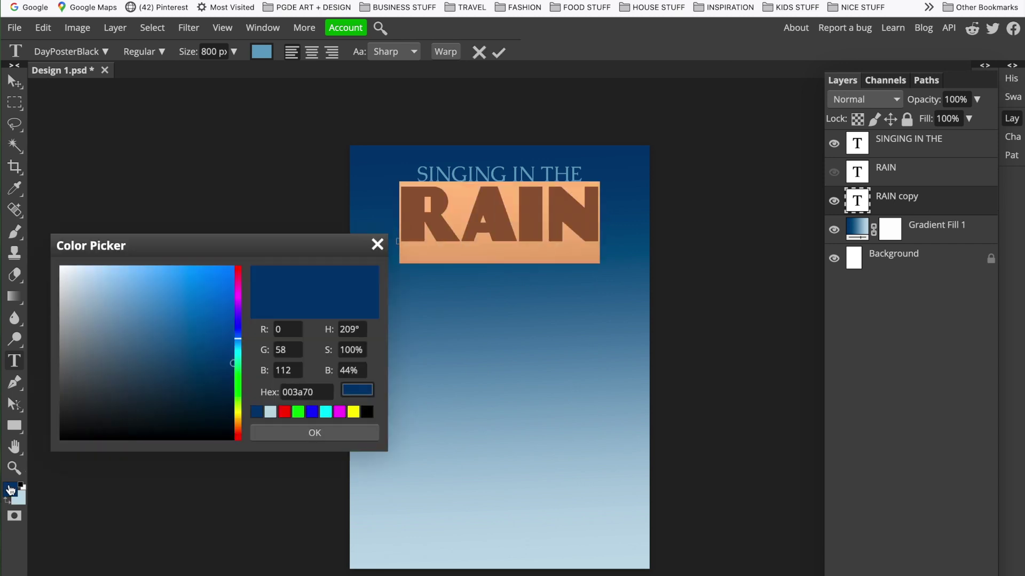
pyautogui.moveTo(230, 365); pyautogui.dragTo(227, 386)
pyautogui.click(317, 433)
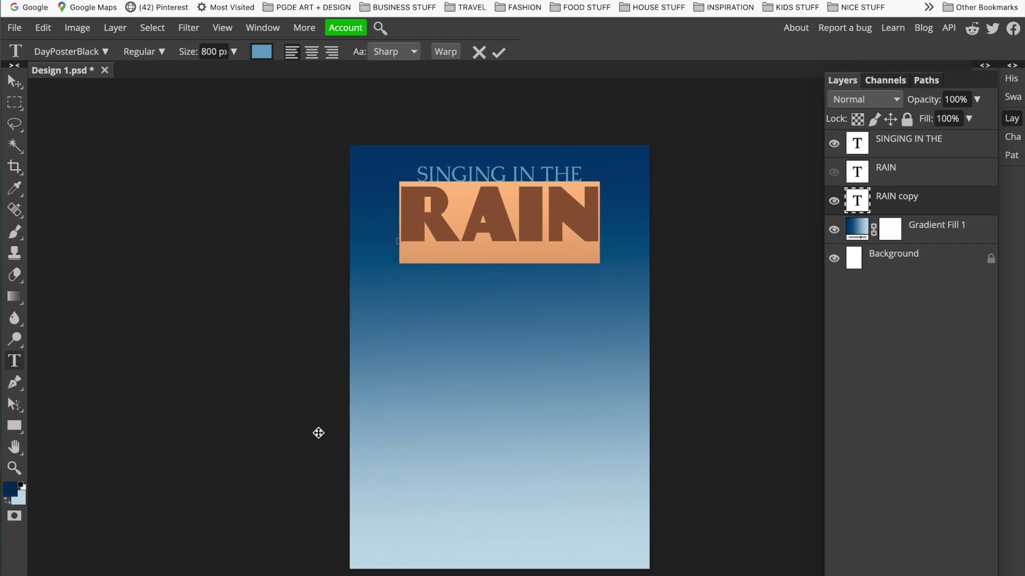
pyautogui.click(912, 167)
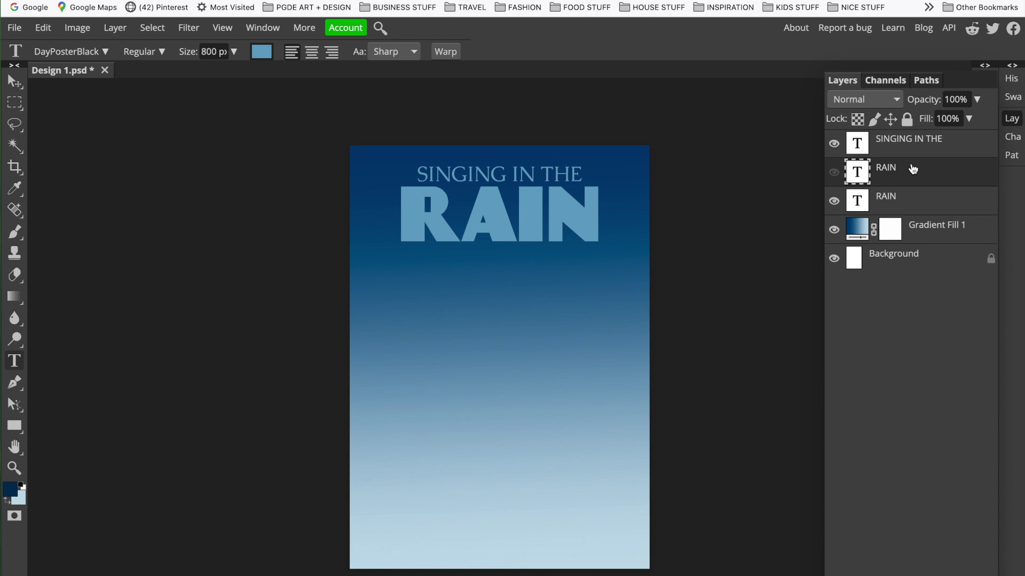
# - Compare the two RAIN layers by toggling visibility, leaving the upper one hidden
pyautogui.click(906, 201)
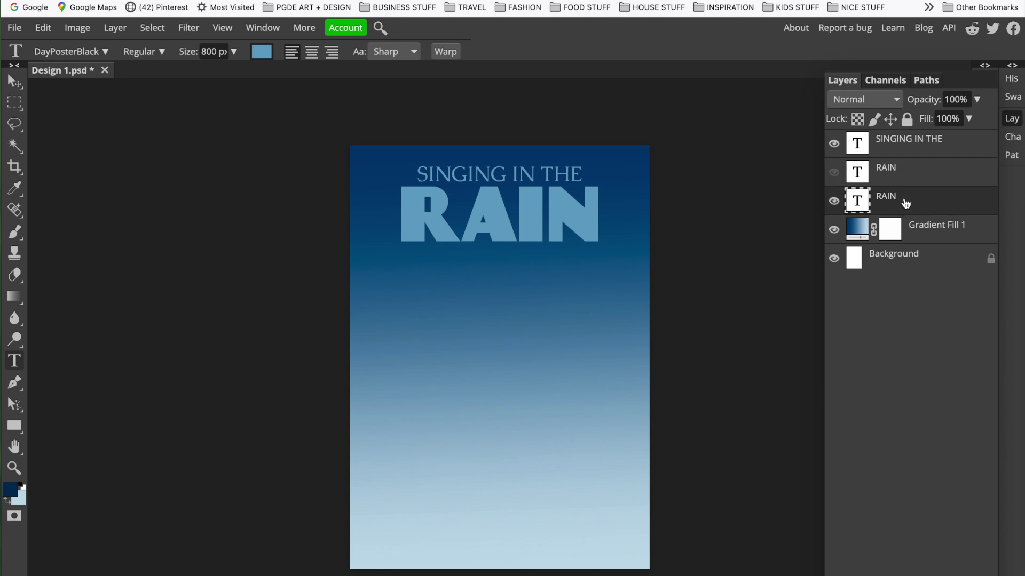
pyautogui.click(834, 205)
pyautogui.click(834, 204)
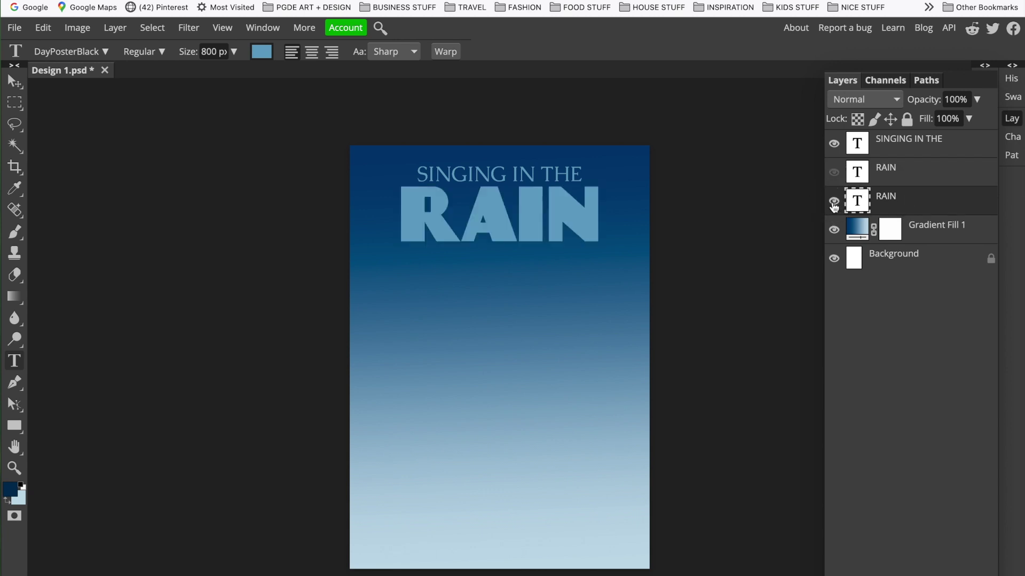
pyautogui.click(910, 175)
pyautogui.click(834, 172)
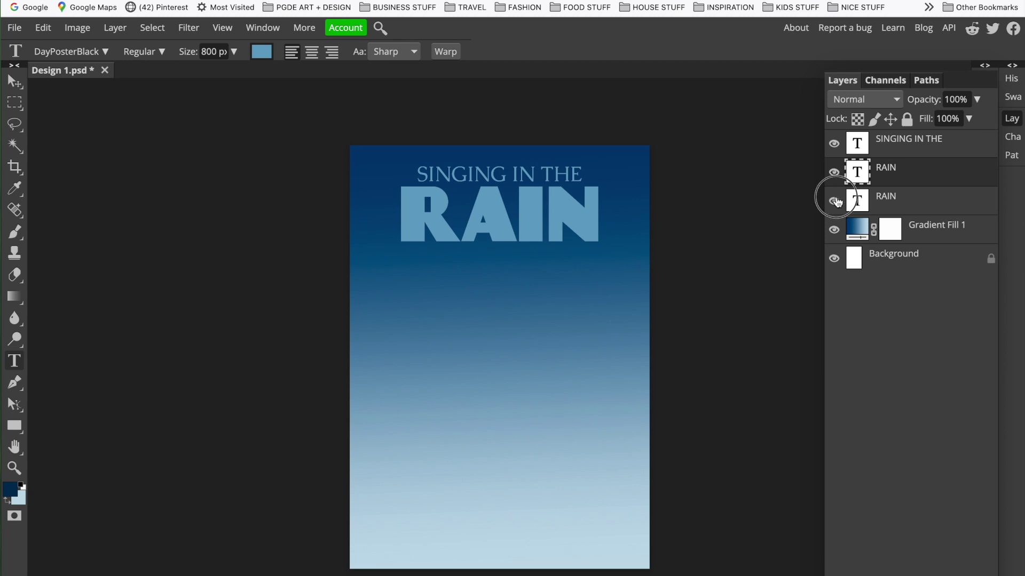
pyautogui.click(836, 201)
pyautogui.click(834, 202)
pyautogui.click(833, 173)
pyautogui.click(896, 202)
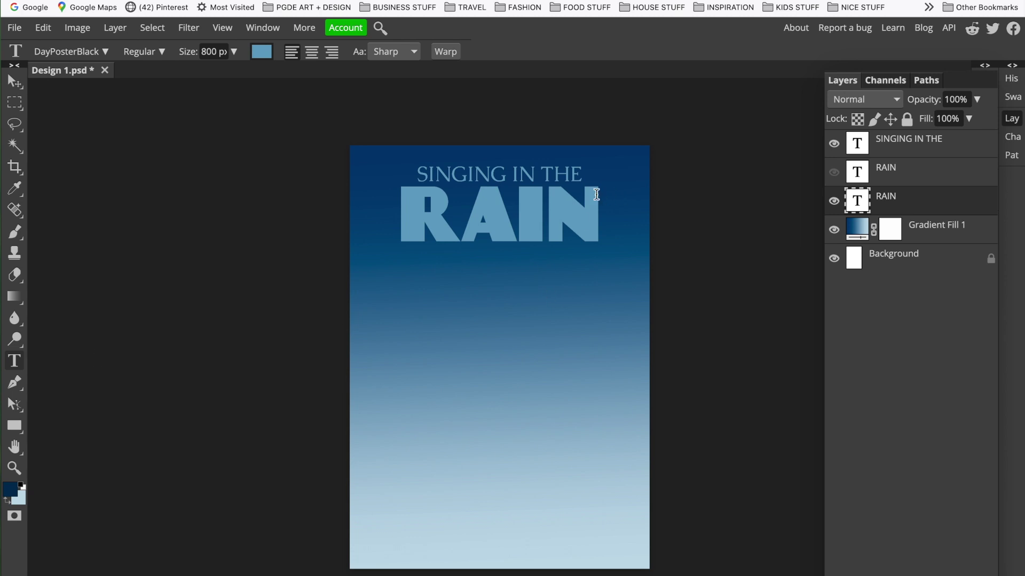
# - Discard an accidentally started empty text layer beside RAIN
pyautogui.click(598, 216)
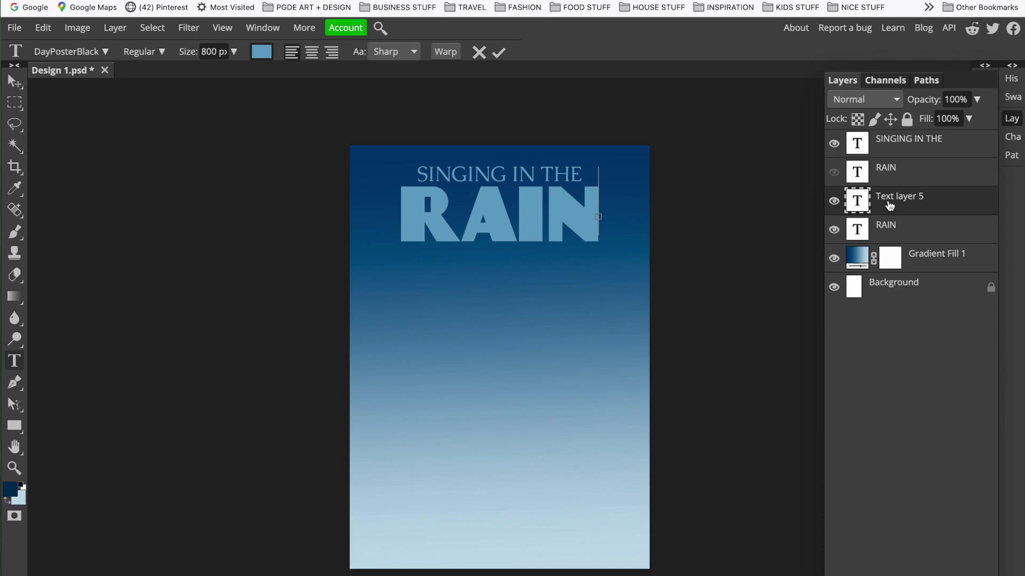
pyautogui.moveTo(890, 206); pyautogui.dragTo(1014, 544)
pyautogui.press('Escape')
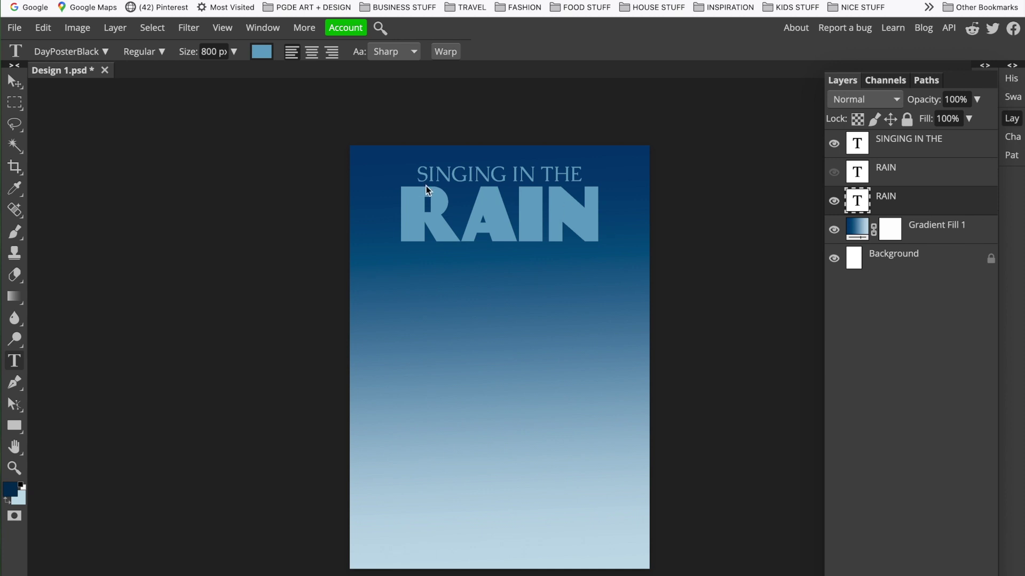
# - Select letters in the RAIN text, then Step Backward twice from the Edit menu
pyautogui.moveTo(462, 199); pyautogui.dragTo(600, 192)
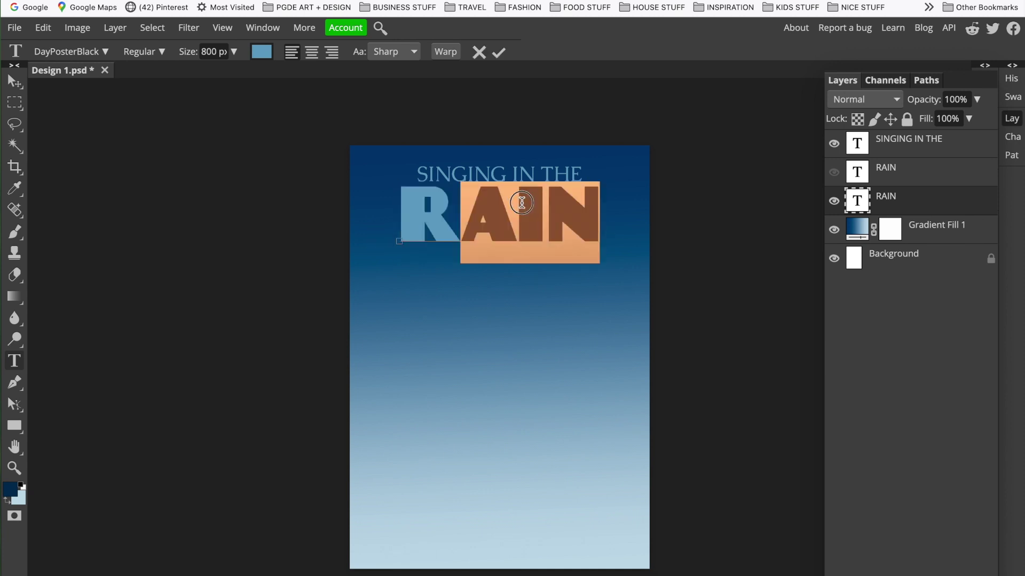
pyautogui.hotkey('shift', 'Home')
pyautogui.hotkey('shift', 'End')
pyautogui.hotkey('shift', 'Home')
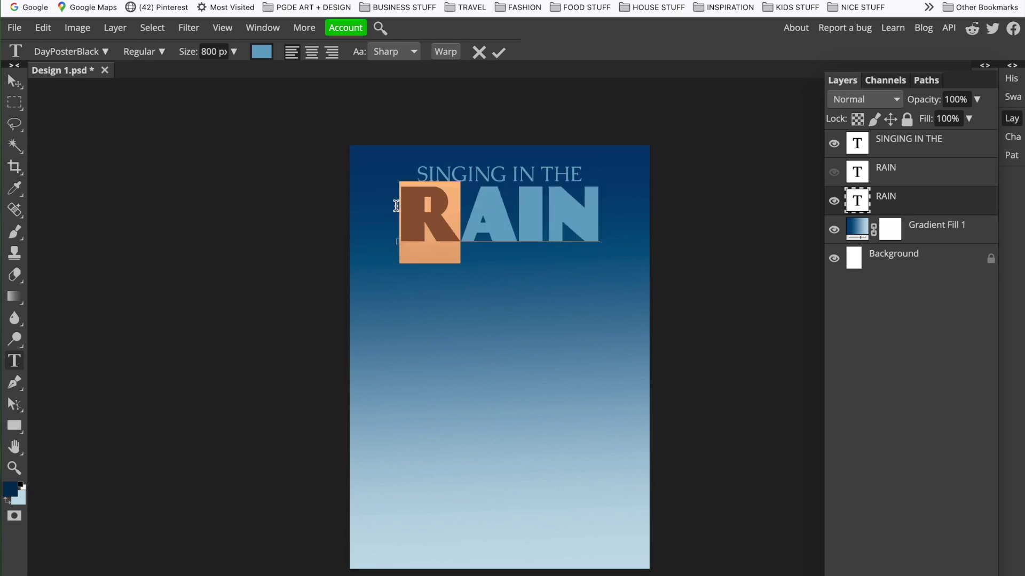
pyautogui.press('Right')
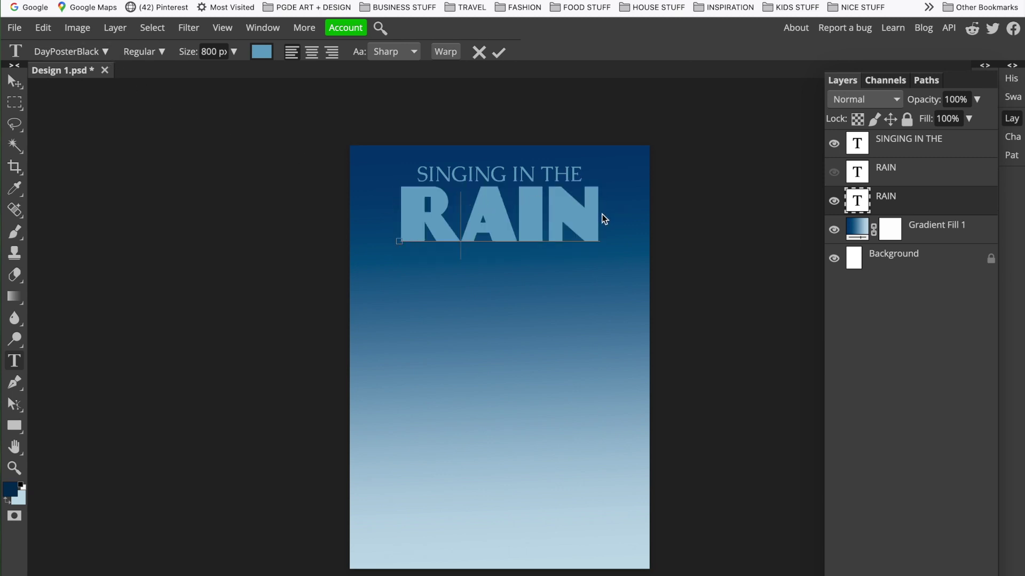
pyautogui.click(52, 35)
pyautogui.click(65, 95)
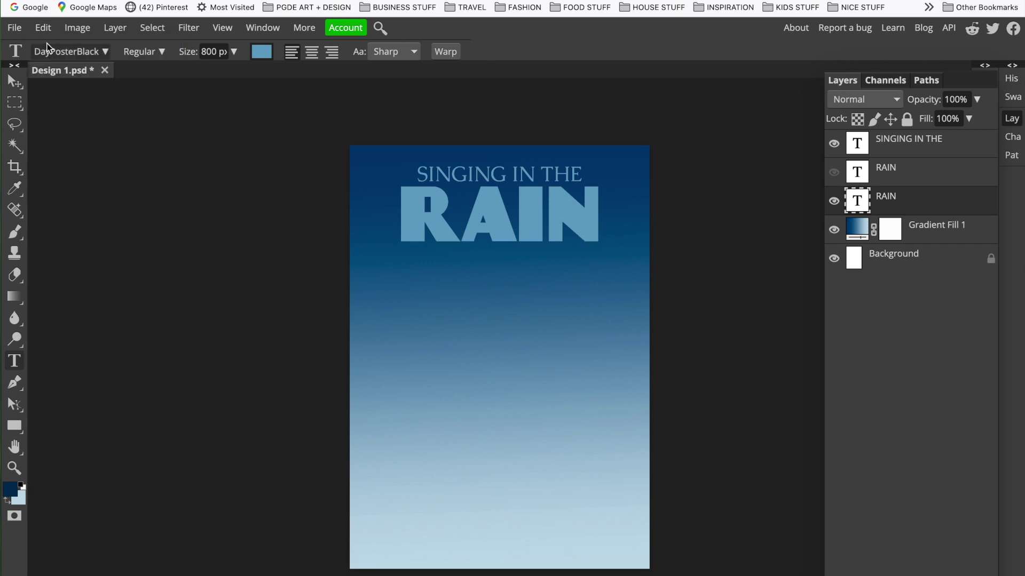
pyautogui.click(46, 29)
# - Step backward repeatedly through the history, with one step forward, until RAIN reappears on the canvas
pyautogui.click(59, 91)
pyautogui.click(44, 28)
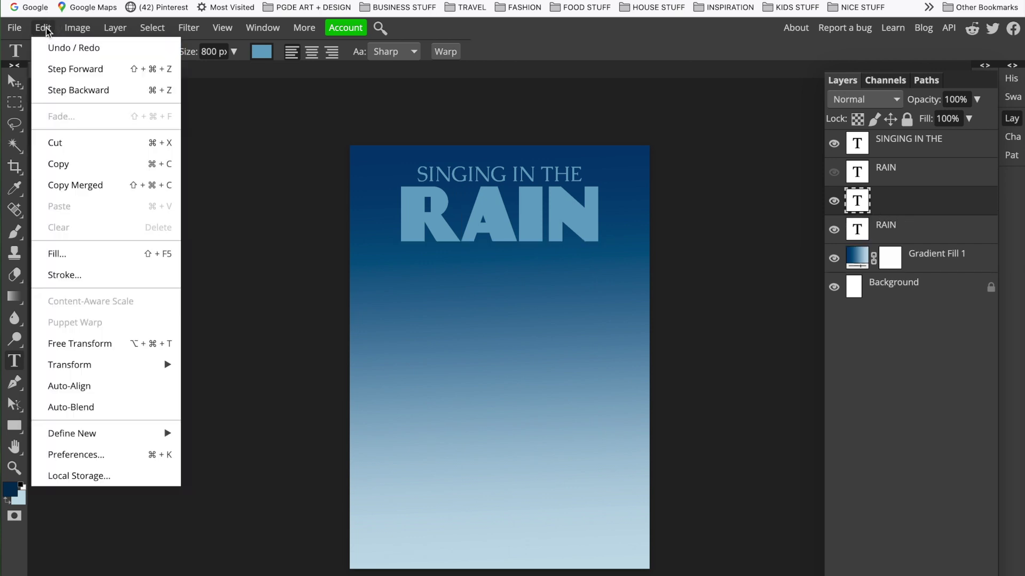
pyautogui.click(43, 28)
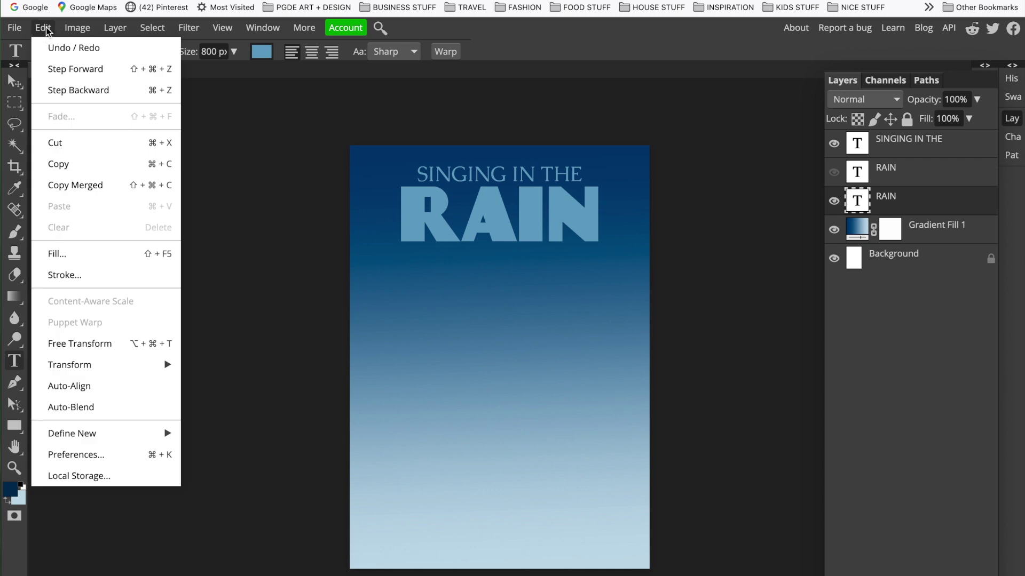
pyautogui.click(63, 87)
pyautogui.click(44, 28)
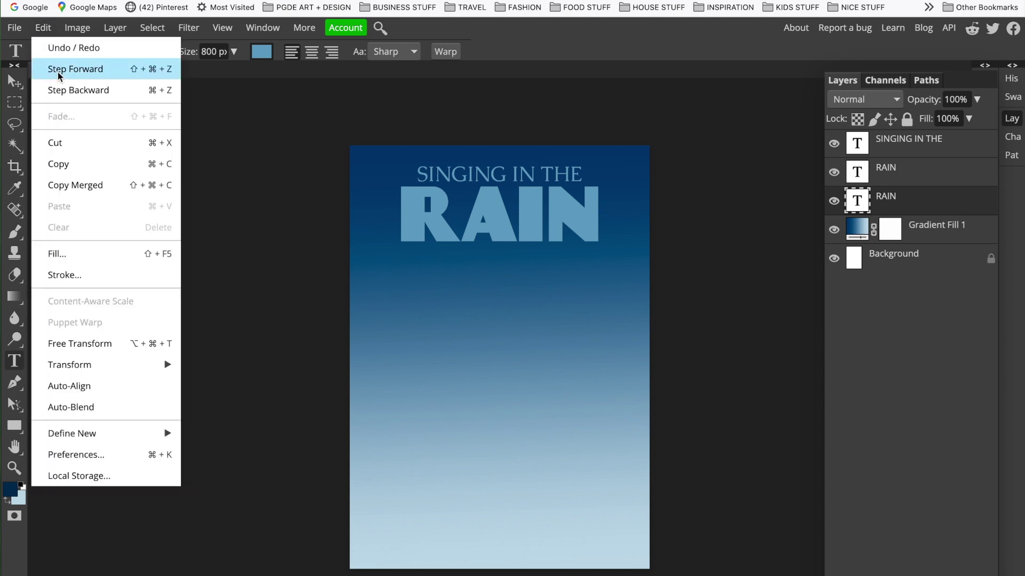
pyautogui.click(58, 70)
pyautogui.click(45, 28)
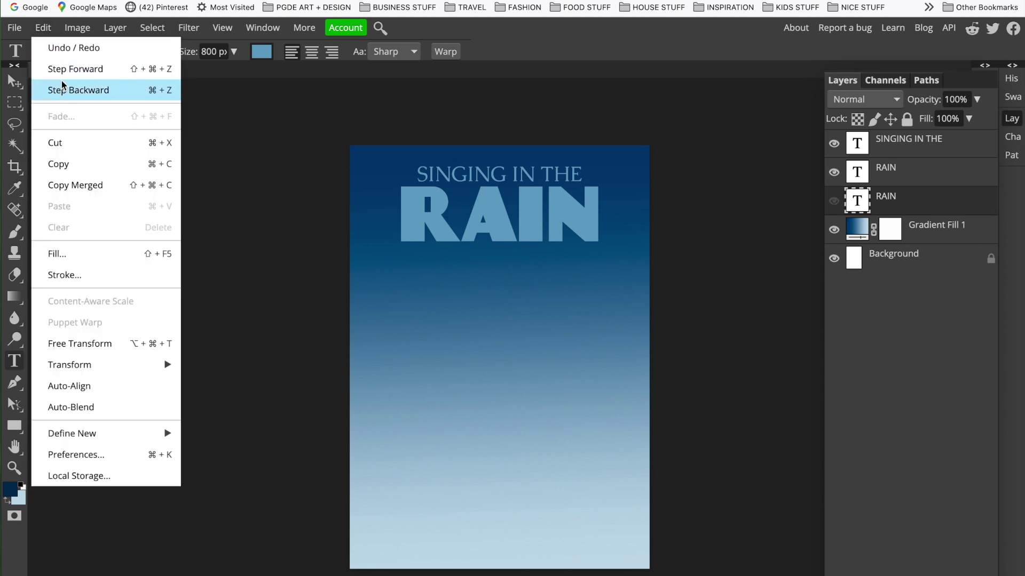
pyautogui.click(65, 91)
pyautogui.click(46, 30)
pyautogui.click(70, 88)
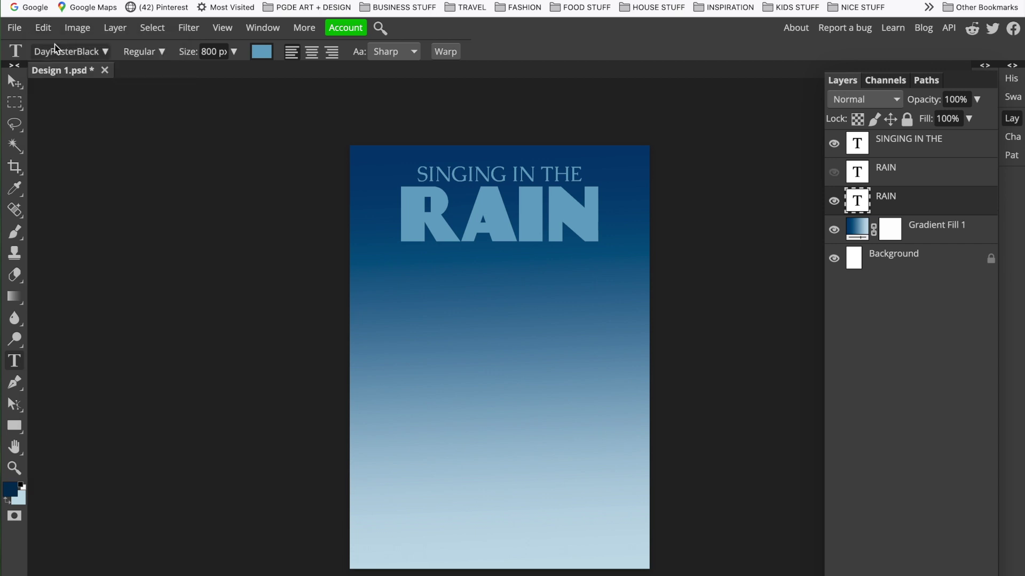
pyautogui.click(44, 28)
pyautogui.click(63, 88)
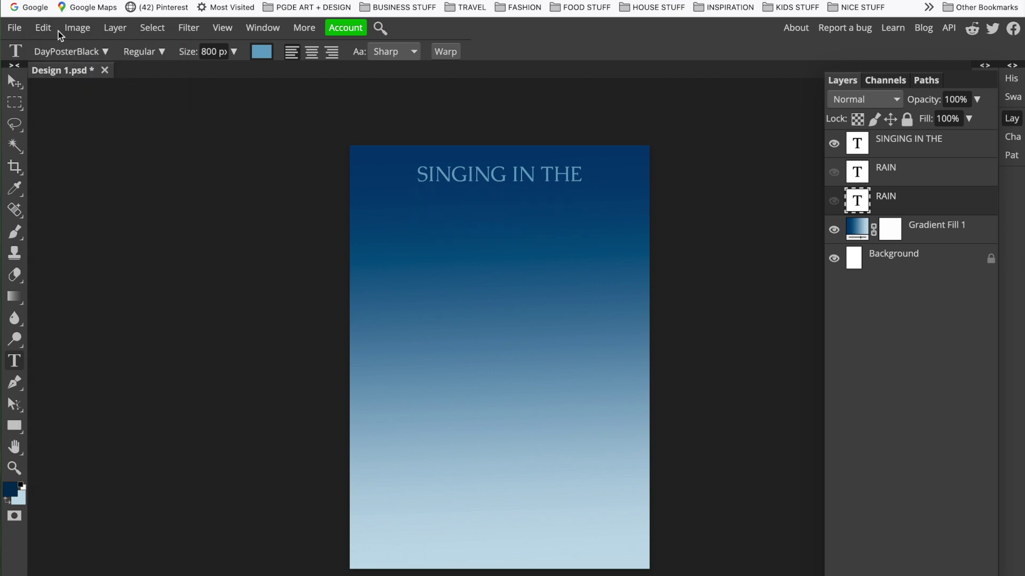
pyautogui.click(45, 28)
pyautogui.click(68, 89)
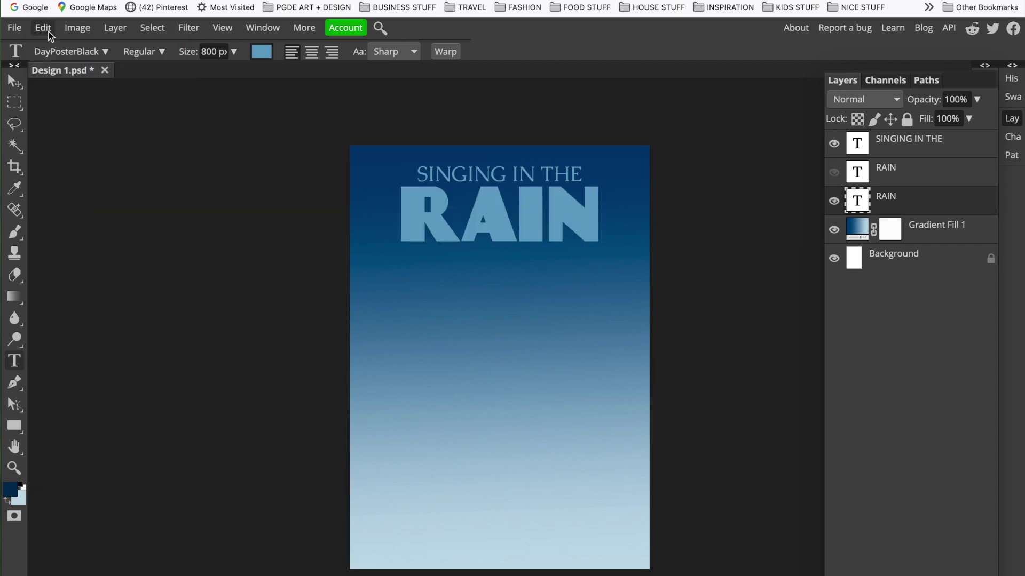
# - Keep undoing past the duplicate layer and RAIN's move until RAIN returns to Caudex
pyautogui.click(49, 31)
pyautogui.click(71, 91)
pyautogui.click(45, 28)
pyautogui.click(65, 91)
pyautogui.click(45, 28)
pyautogui.click(77, 86)
pyautogui.click(47, 26)
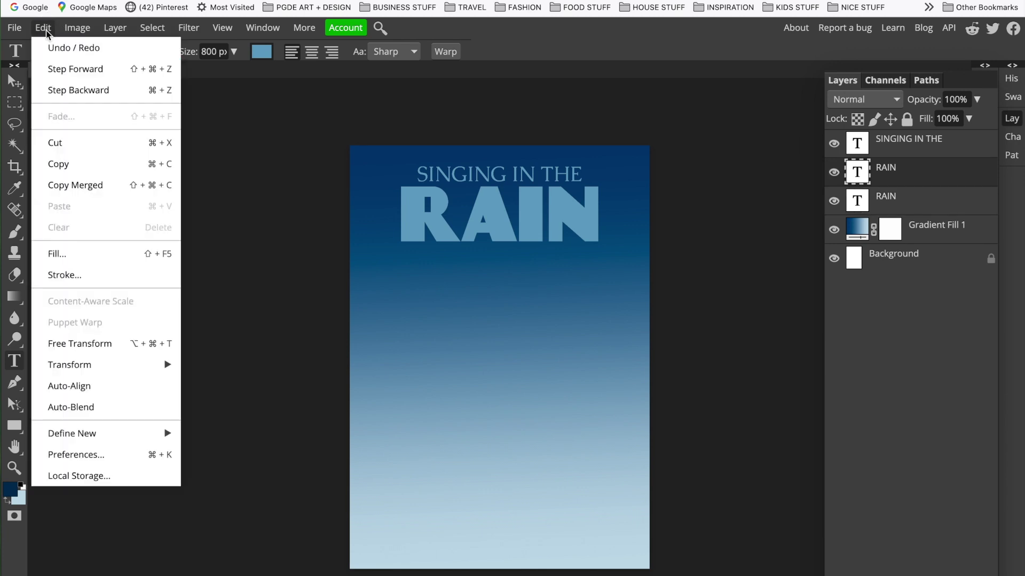
pyautogui.click(65, 86)
pyautogui.click(43, 29)
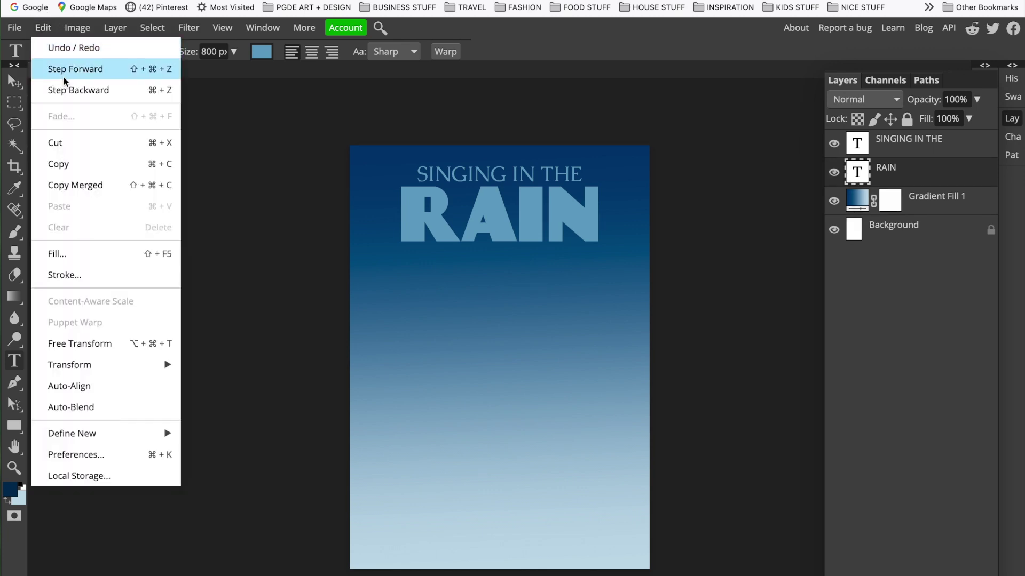
pyautogui.click(66, 88)
pyautogui.click(44, 28)
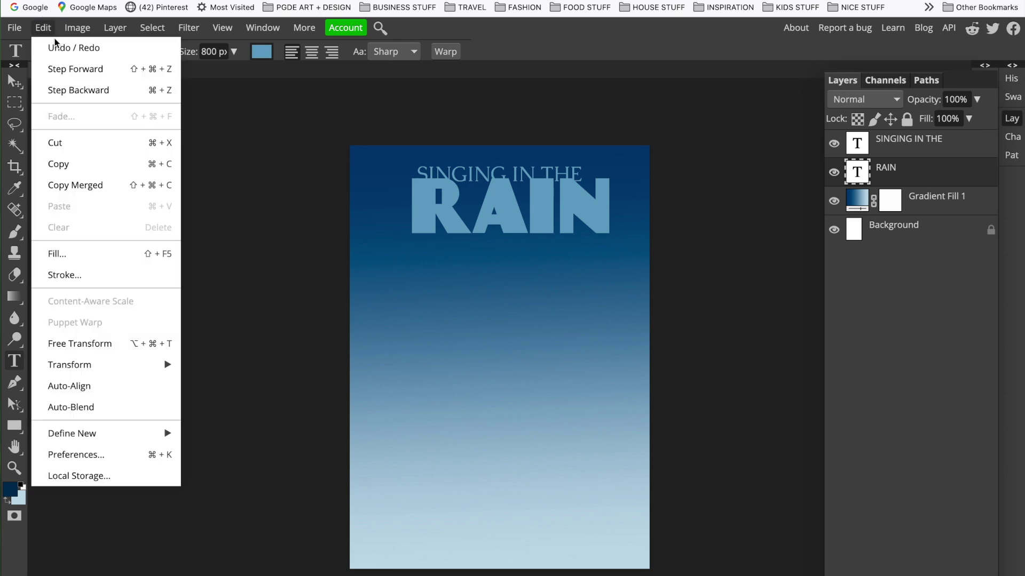
pyautogui.click(68, 92)
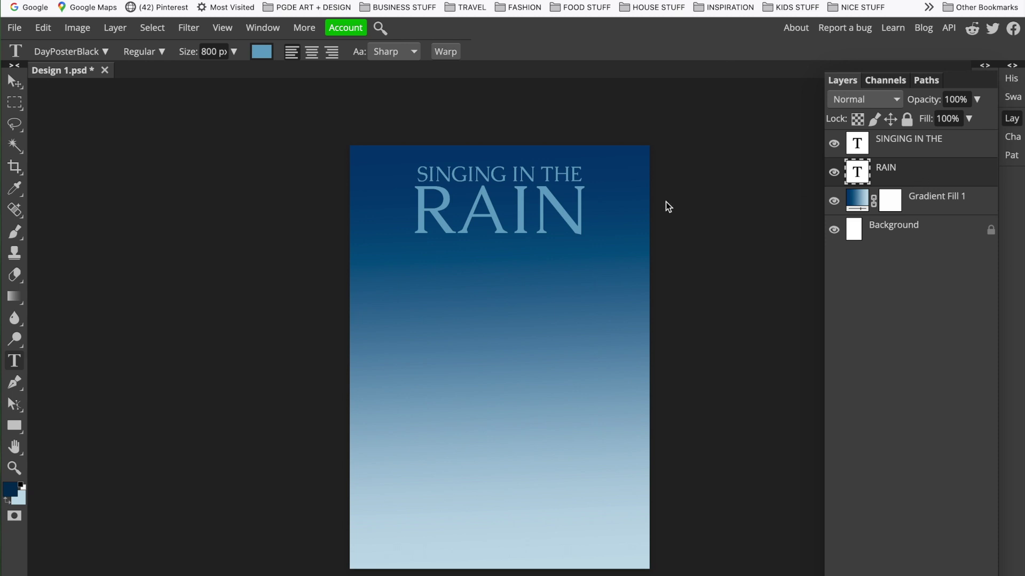
pyautogui.click(581, 211)
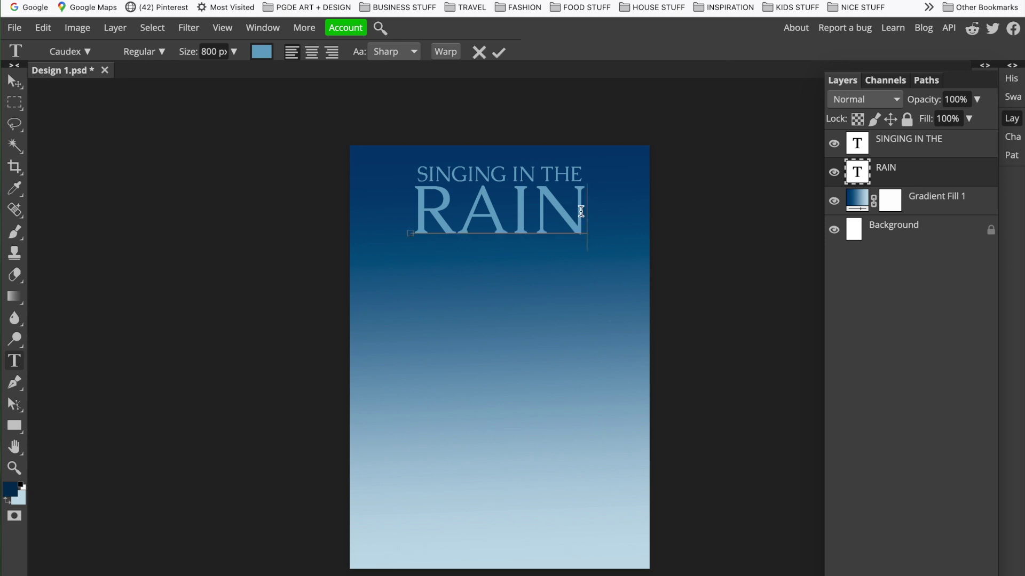
# - Select all of RAIN and apply DayPosterBlack from the font list, keeping 800 px light blue
pyautogui.moveTo(581, 211); pyautogui.dragTo(421, 220)
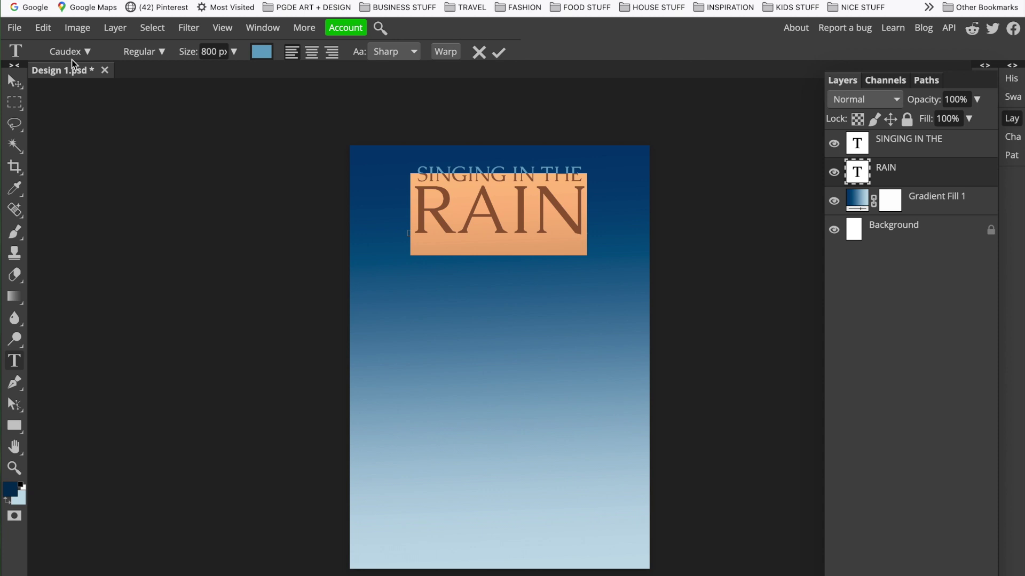
pyautogui.click(89, 53)
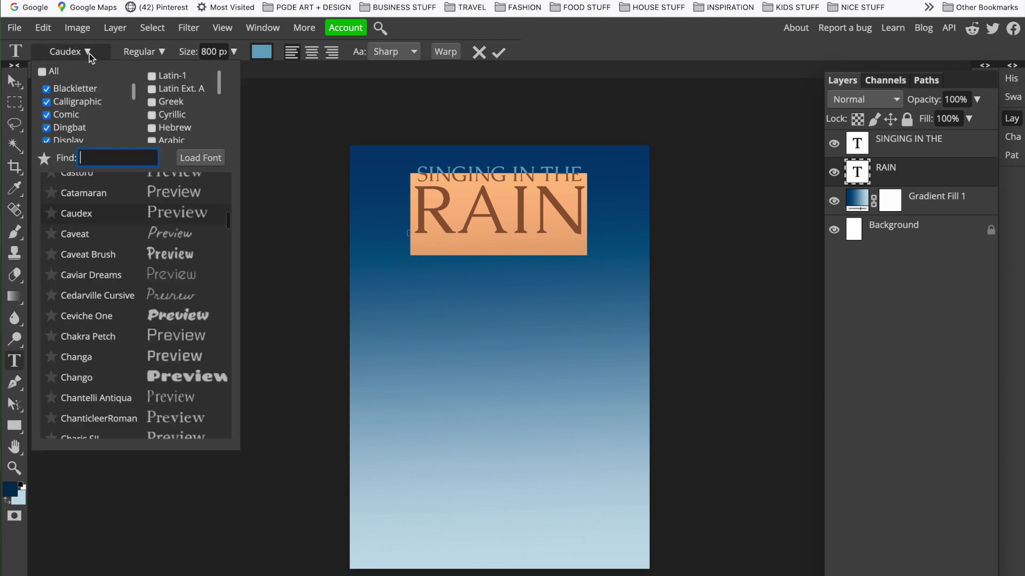
pyautogui.scroll(-5, 132, 267)
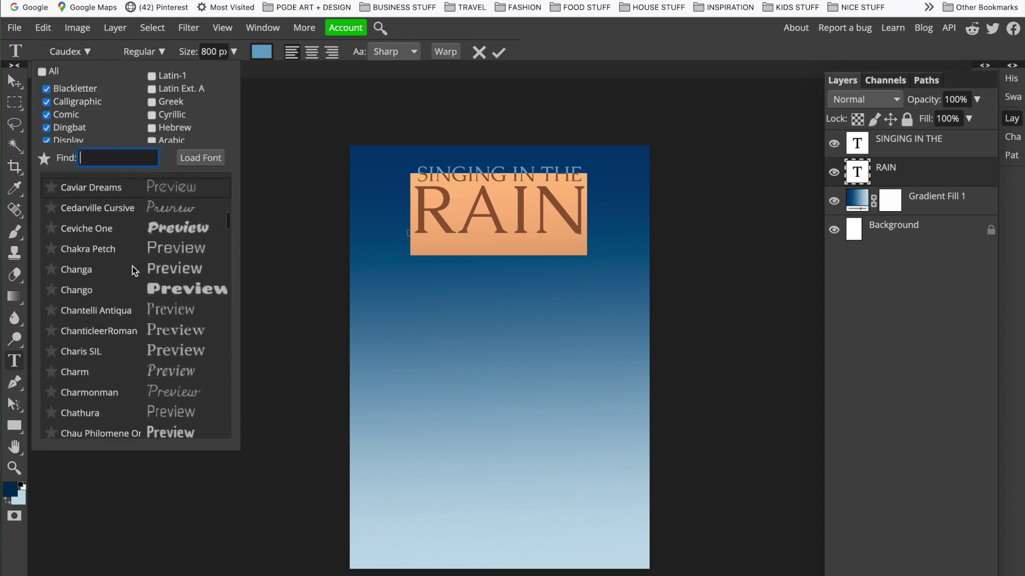
pyautogui.scroll(-8, 133, 267)
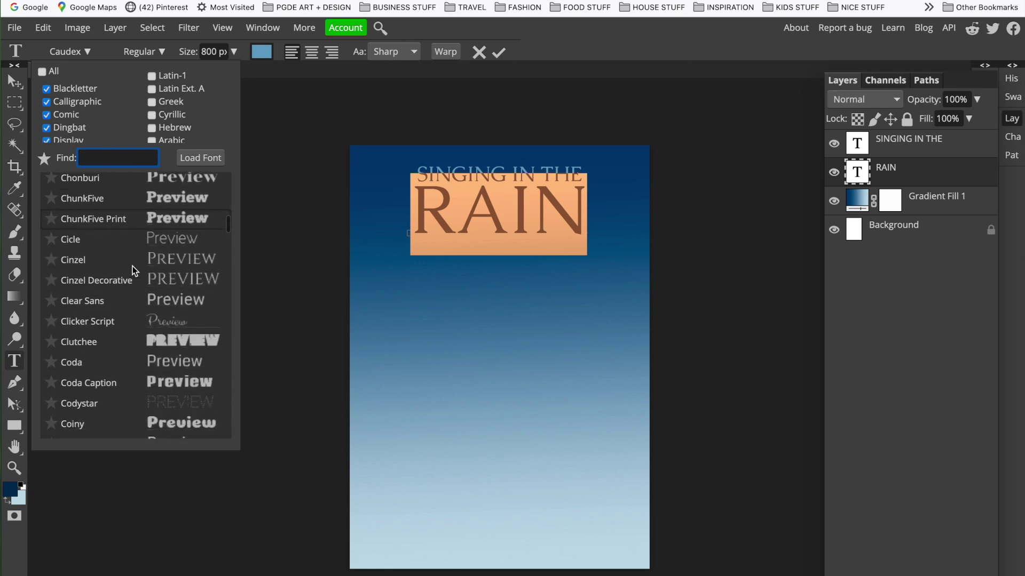
pyautogui.scroll(-8, 132, 267)
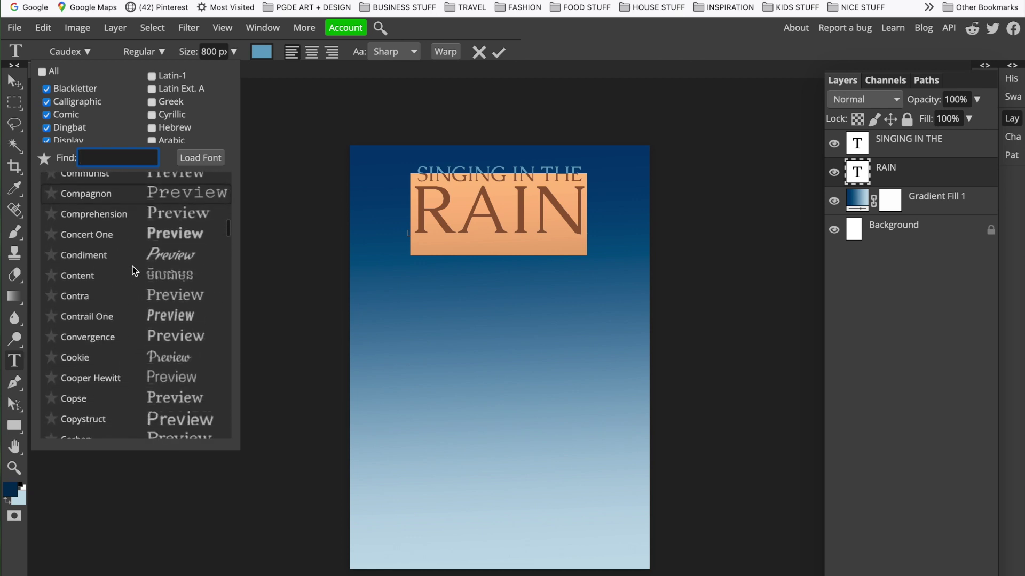
pyautogui.scroll(-8, 132, 267)
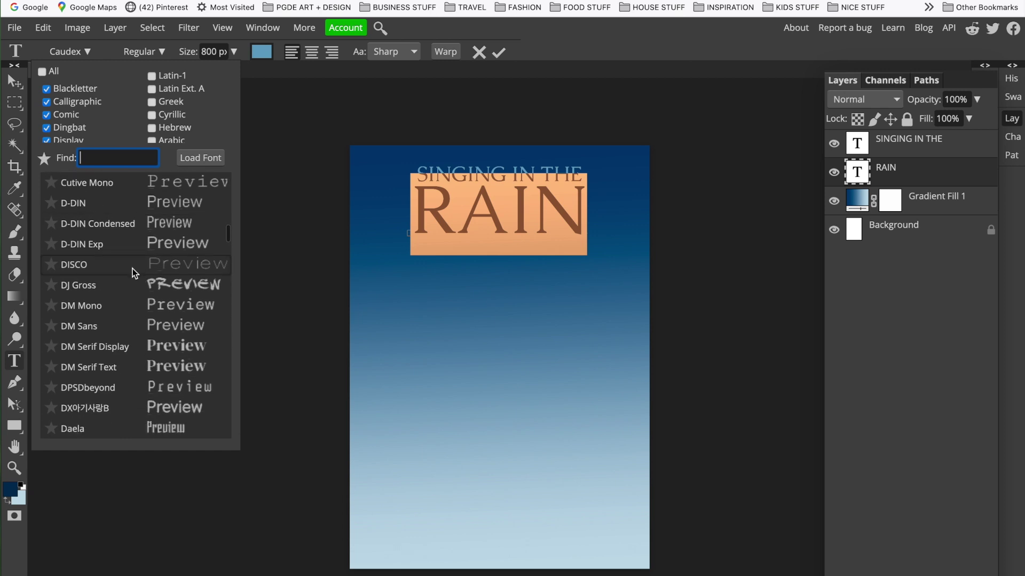
pyautogui.scroll(3, 132, 267)
pyautogui.scroll(-8, 132, 268)
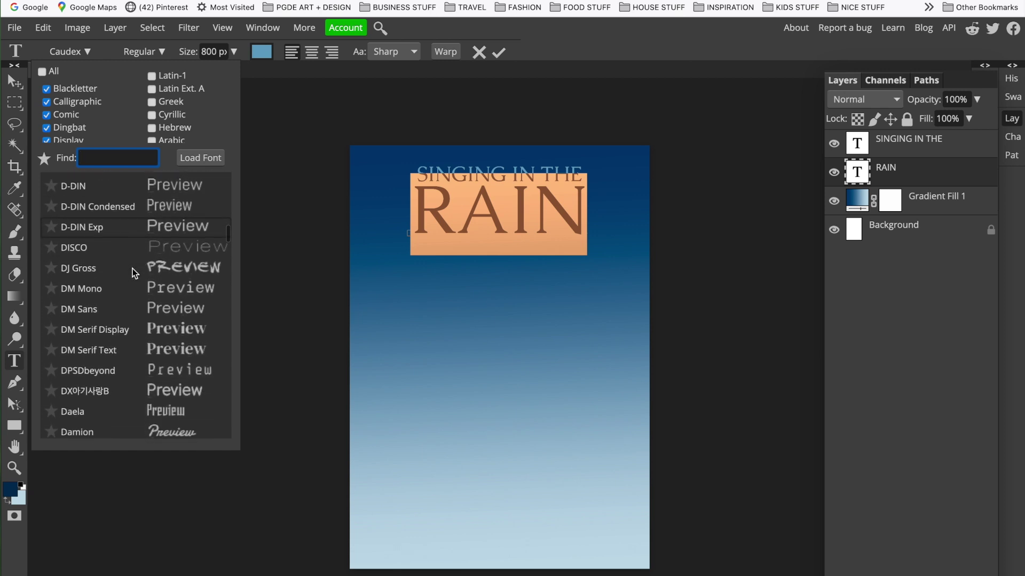
pyautogui.scroll(-9, 132, 268)
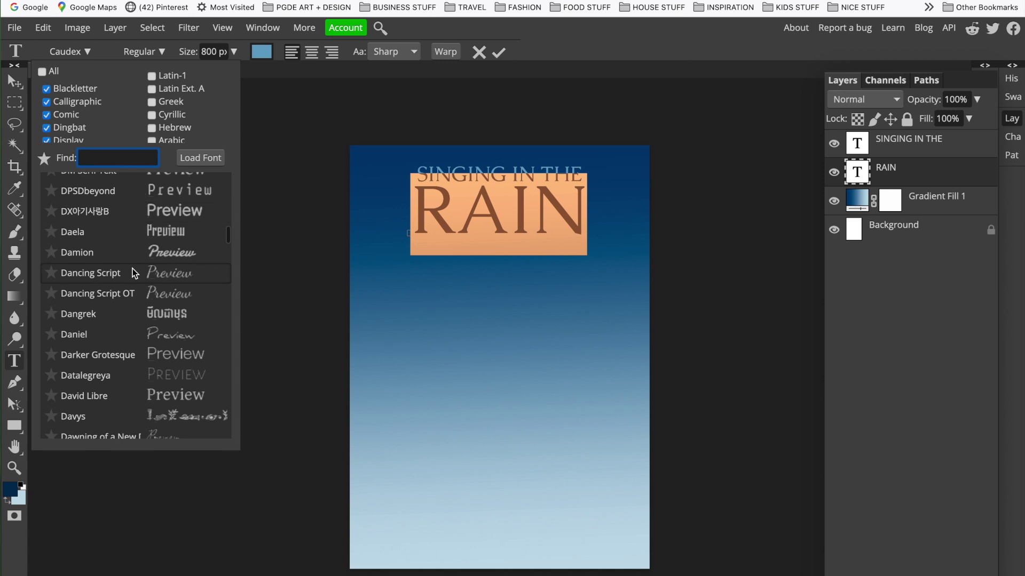
pyautogui.scroll(-3, 132, 268)
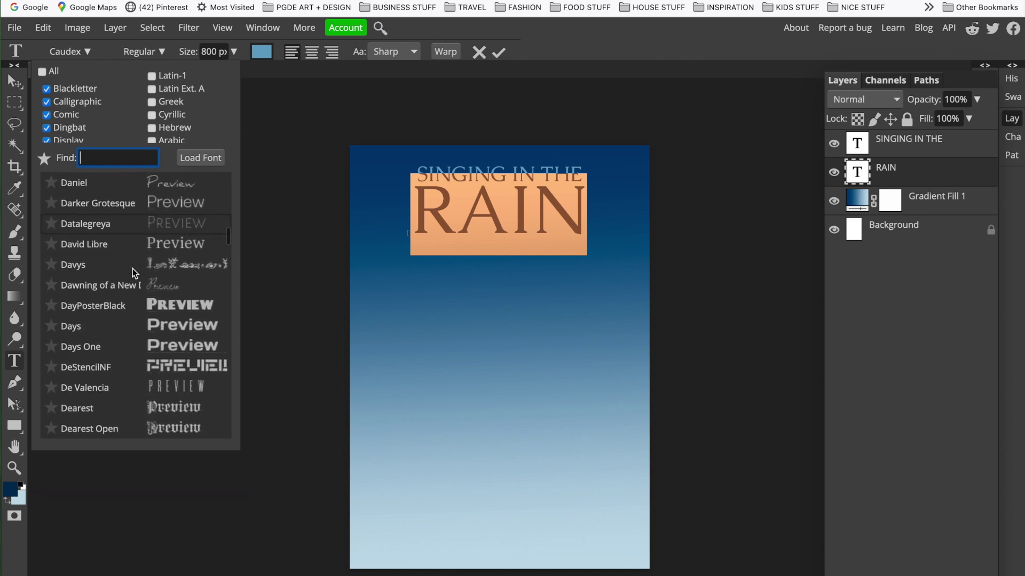
pyautogui.click(168, 306)
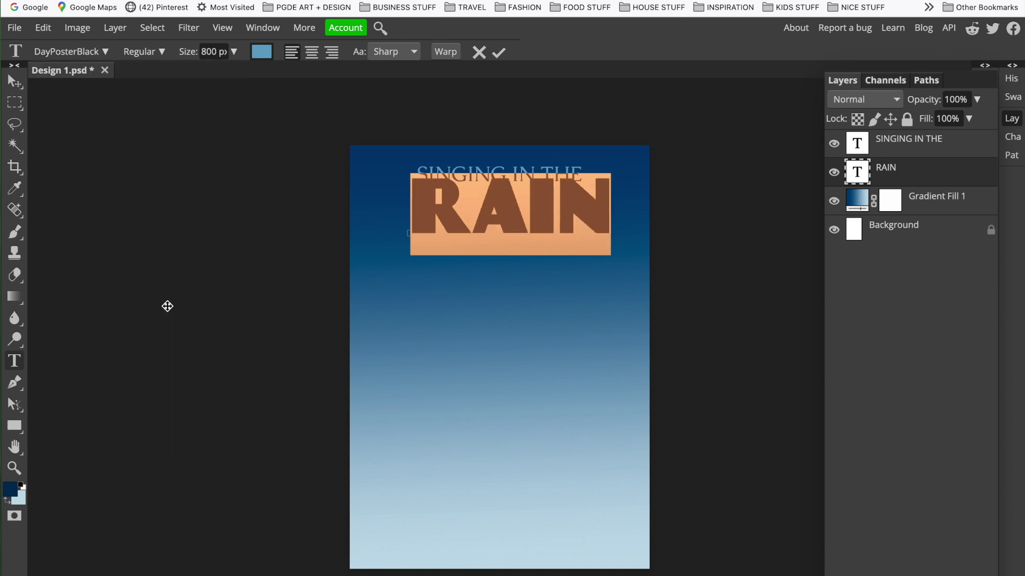
pyautogui.click(457, 208)
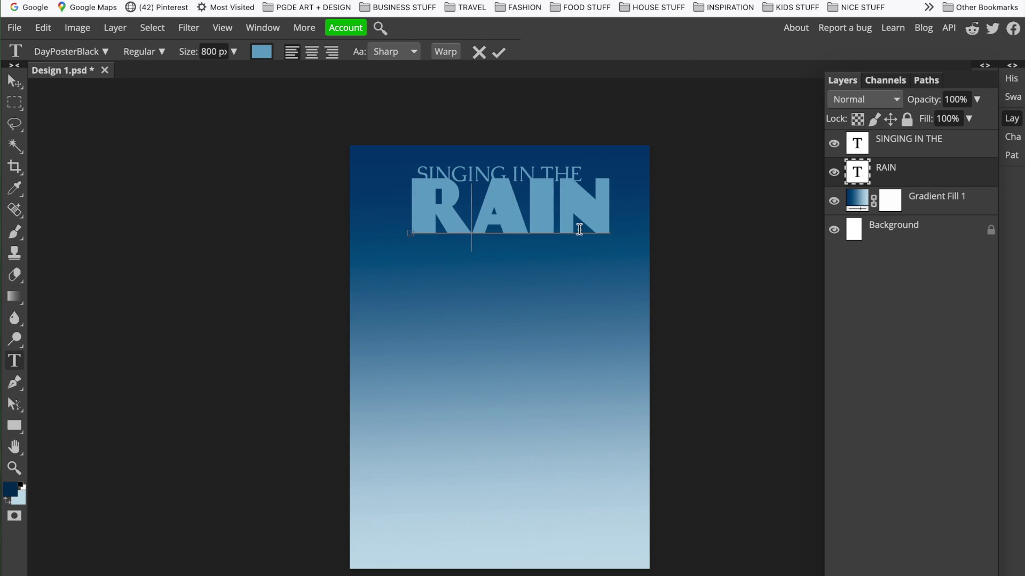
# - Commit the RAIN text and drag it to sit centred just under SINGING IN THE
pyautogui.click(14, 83)
pyautogui.moveTo(455, 201); pyautogui.dragTo(440, 208)
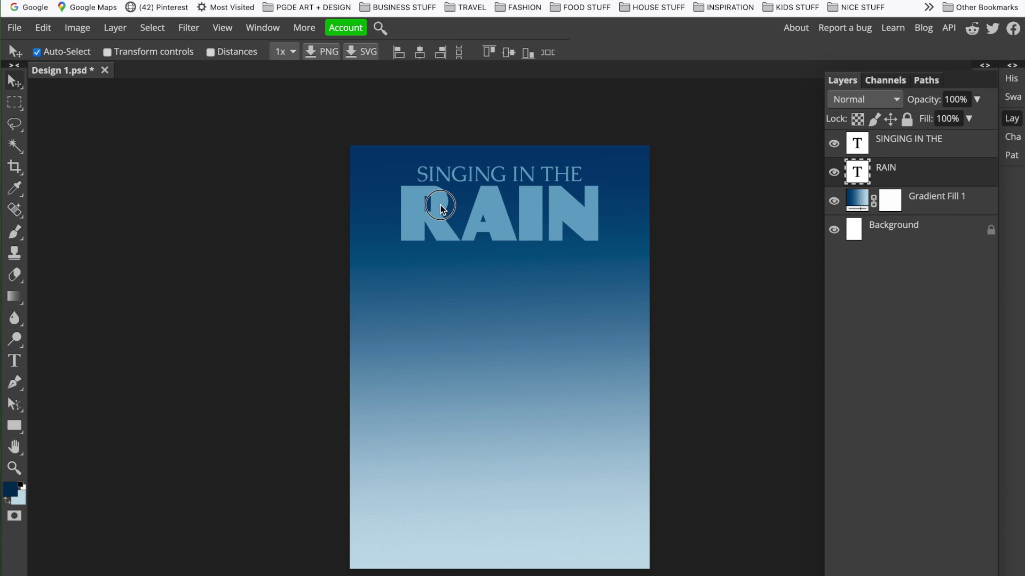
pyautogui.moveTo(440, 208); pyautogui.dragTo(440, 208)
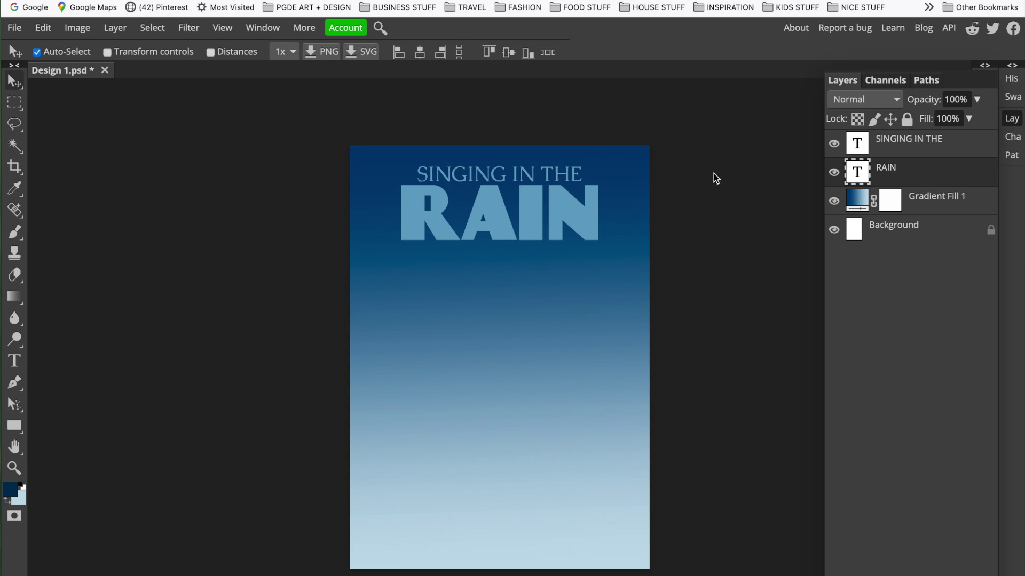
pyautogui.click(903, 143)
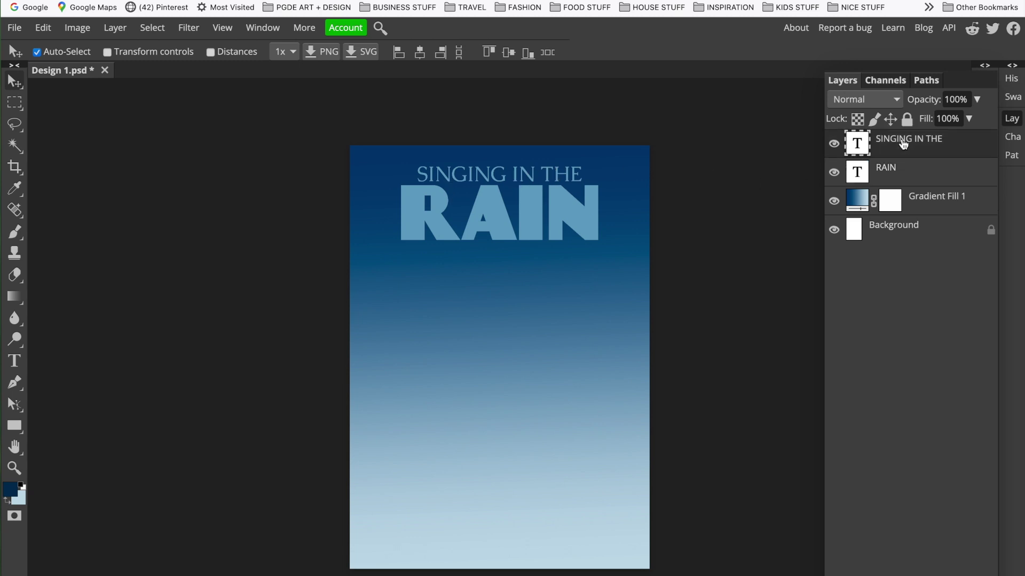
# - Set SINGING IN THE's horizontal scale to 89% in the Character settings
pyautogui.click(1015, 122)
pyautogui.click(984, 141)
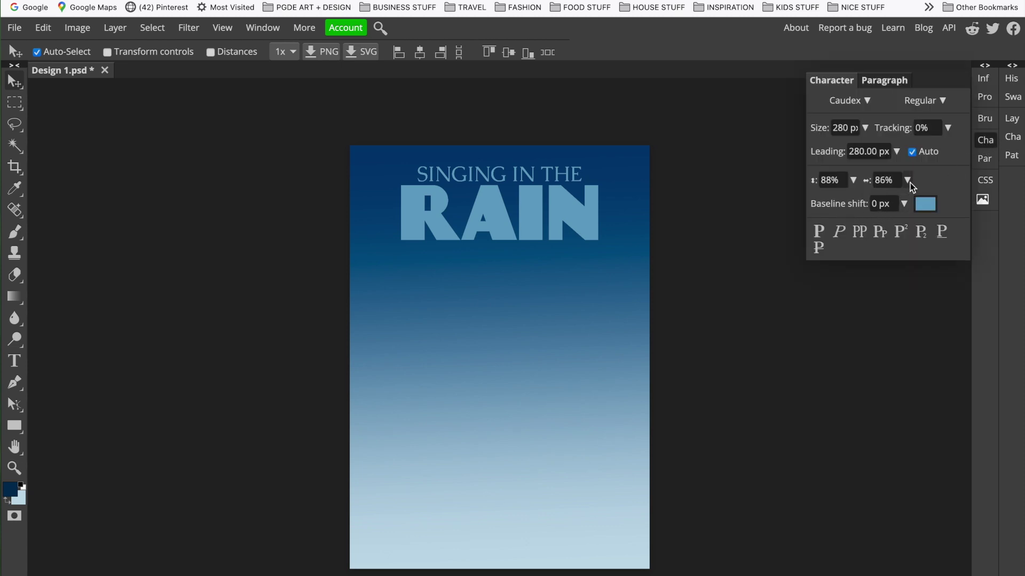
pyautogui.click(907, 180)
pyautogui.moveTo(881, 199); pyautogui.dragTo(883, 202)
pyautogui.click(981, 147)
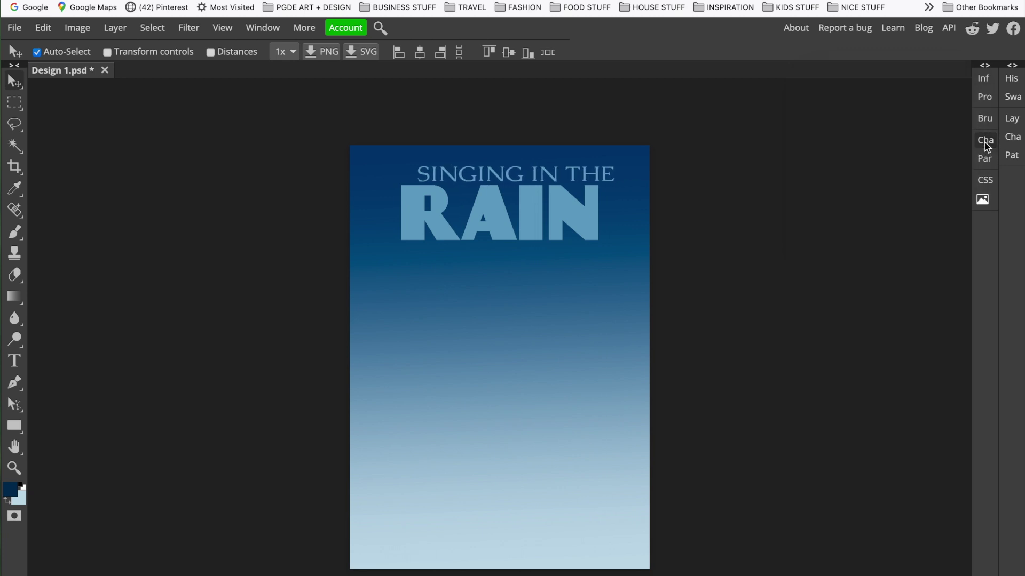
# - Move SINGING IN THE left to centre it over RAIN and reopen the Layers panel
pyautogui.click(16, 81)
pyautogui.moveTo(433, 163); pyautogui.dragTo(421, 177)
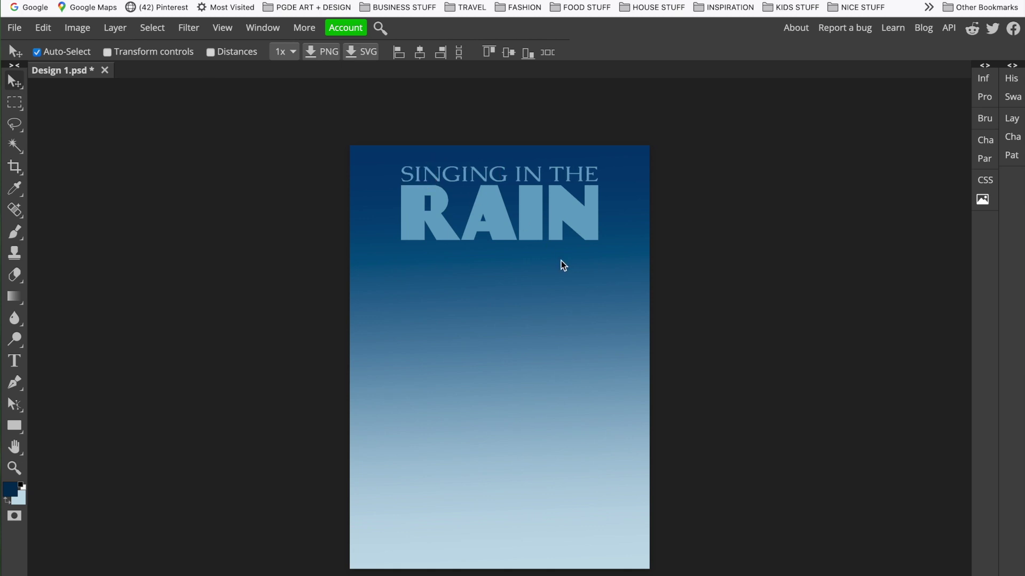
pyautogui.click(1013, 118)
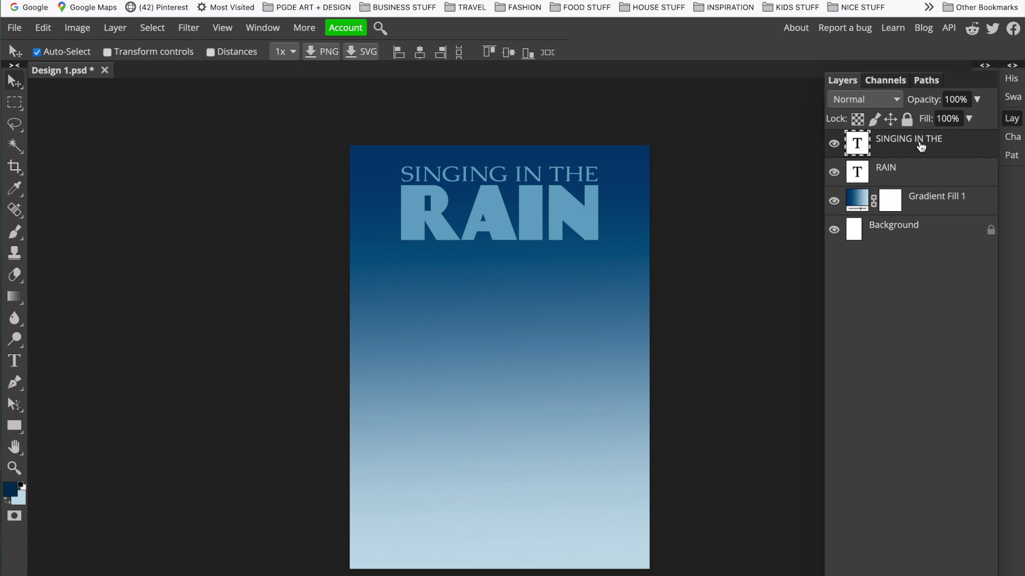
pyautogui.click(921, 180)
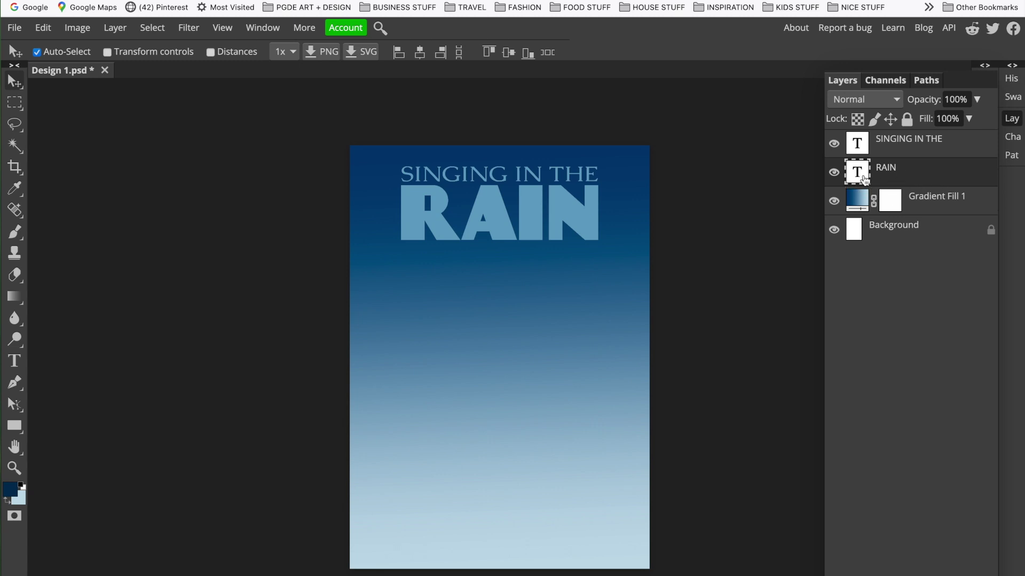
# - Duplicate the RAIN text layer via Duplicate Layer to create RAIN copy
pyautogui.rightClick(929, 177)
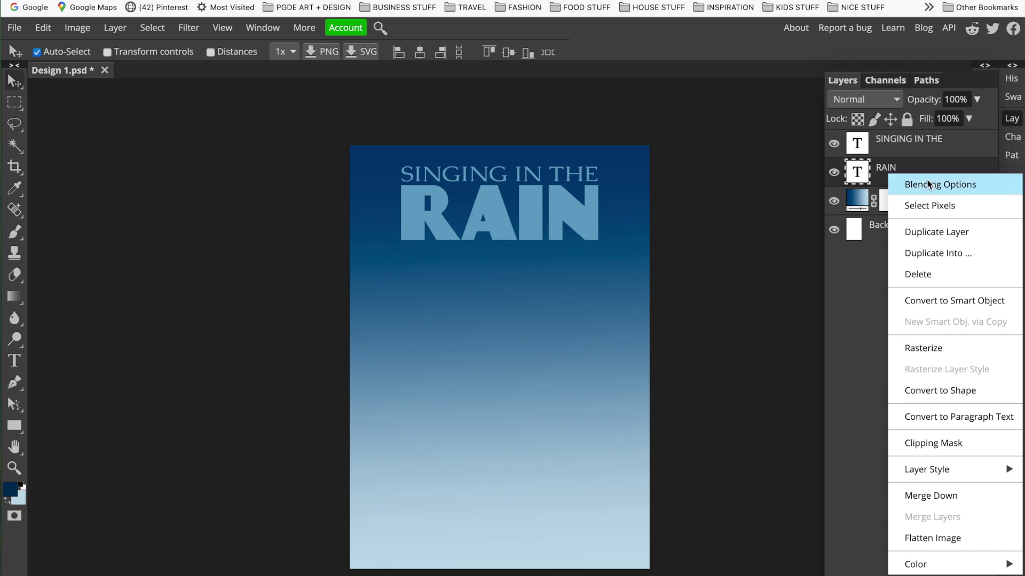
pyautogui.click(930, 236)
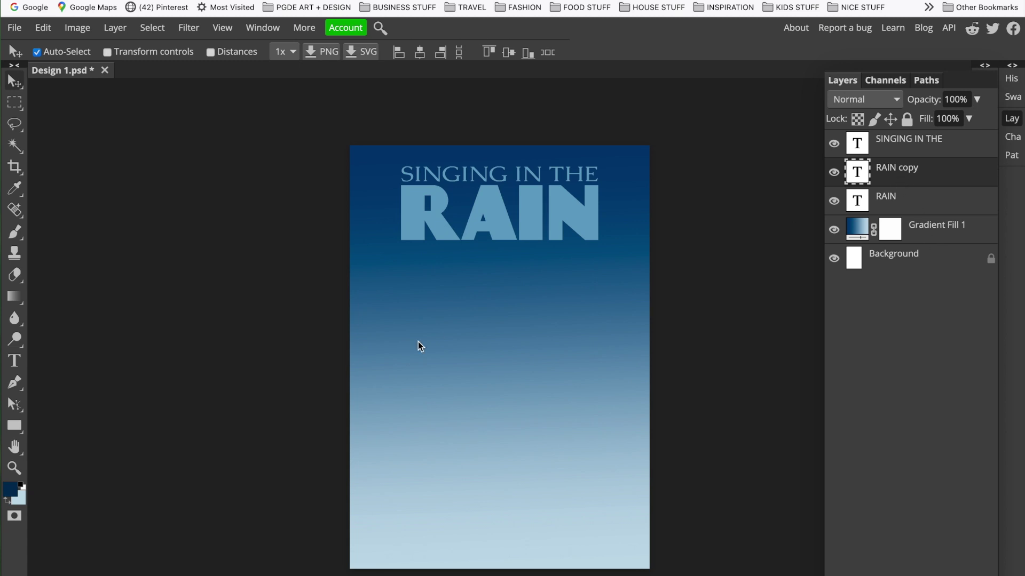
# - Recolour the RAIN copy text to dark navy 0d2c41 and drag it below RAIN
pyautogui.click(16, 362)
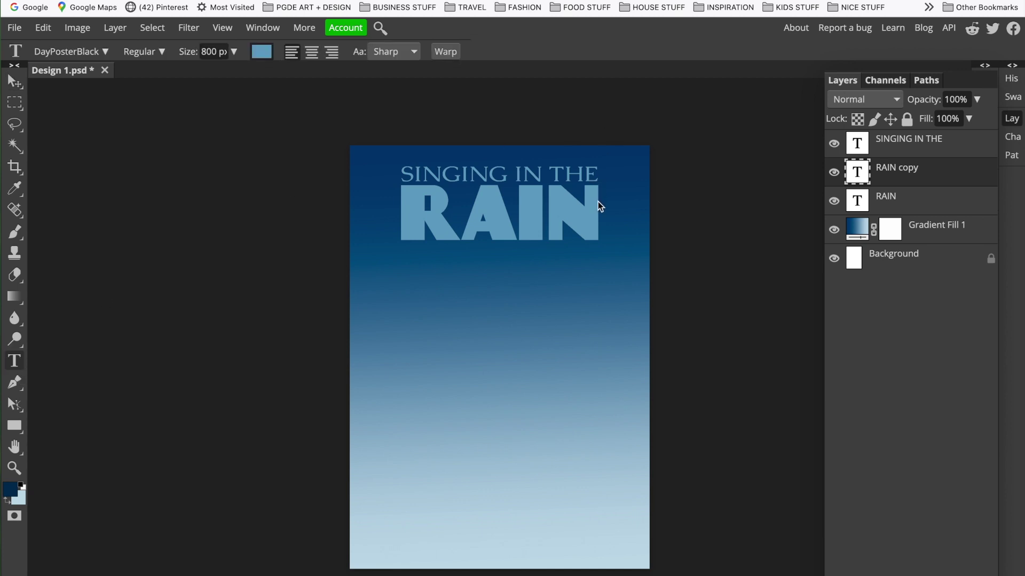
pyautogui.moveTo(597, 211); pyautogui.dragTo(408, 222)
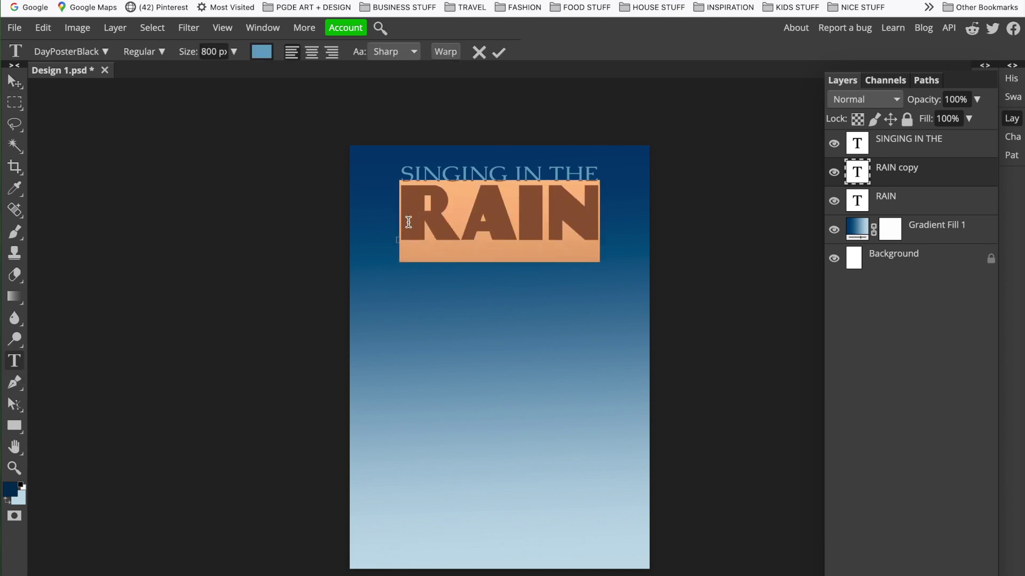
pyautogui.click(262, 52)
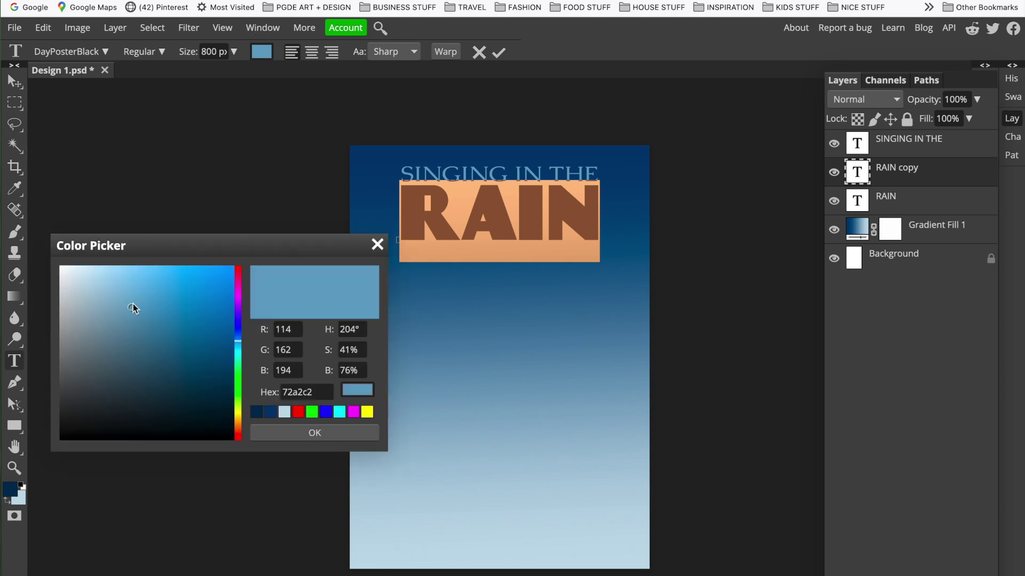
pyautogui.moveTo(133, 305)
pyautogui.mouseDown()
pyautogui.moveTo(181, 387)
pyautogui.moveTo(168, 395)
pyautogui.moveTo(187, 332)
pyautogui.moveTo(208, 340)
pyautogui.moveTo(210, 430)
pyautogui.moveTo(192, 402)
pyautogui.moveTo(201, 399)
pyautogui.mouseUp()
pyautogui.click(293, 434)
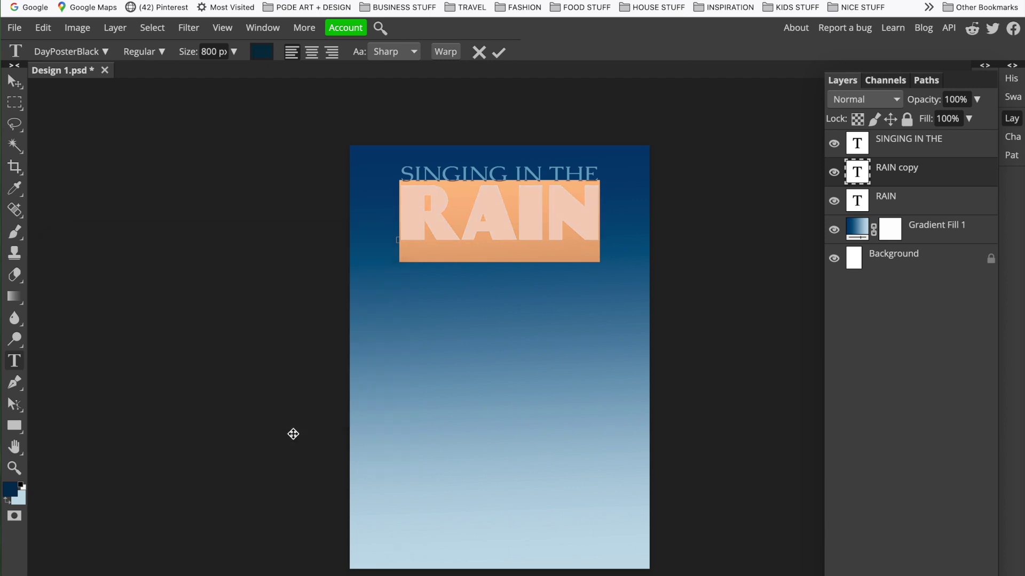
pyautogui.click(535, 226)
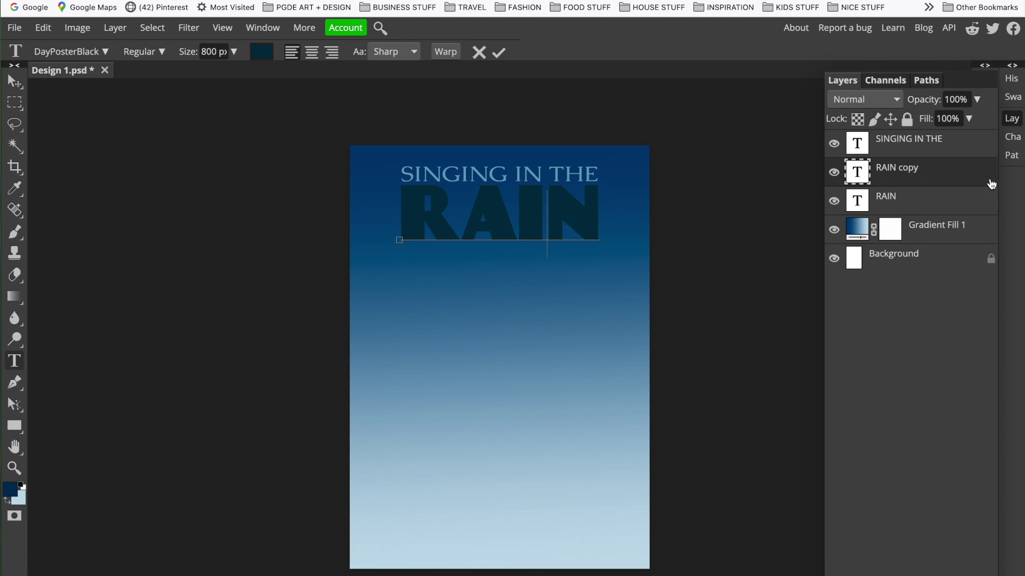
pyautogui.moveTo(953, 172); pyautogui.dragTo(957, 202)
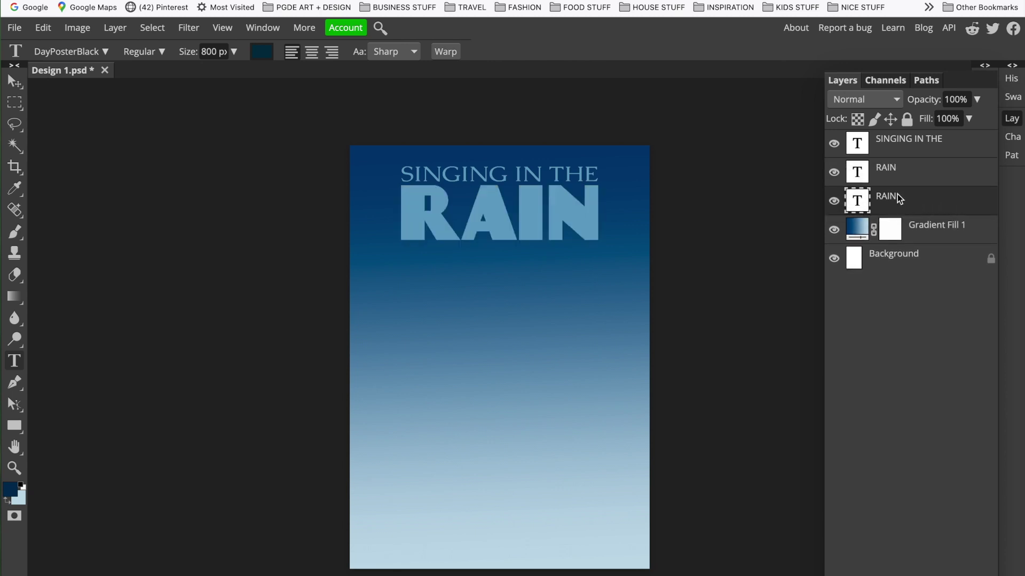
# - Offset the light RAIN to reveal the navy shadow, then lock both RAIN layers
pyautogui.click(13, 84)
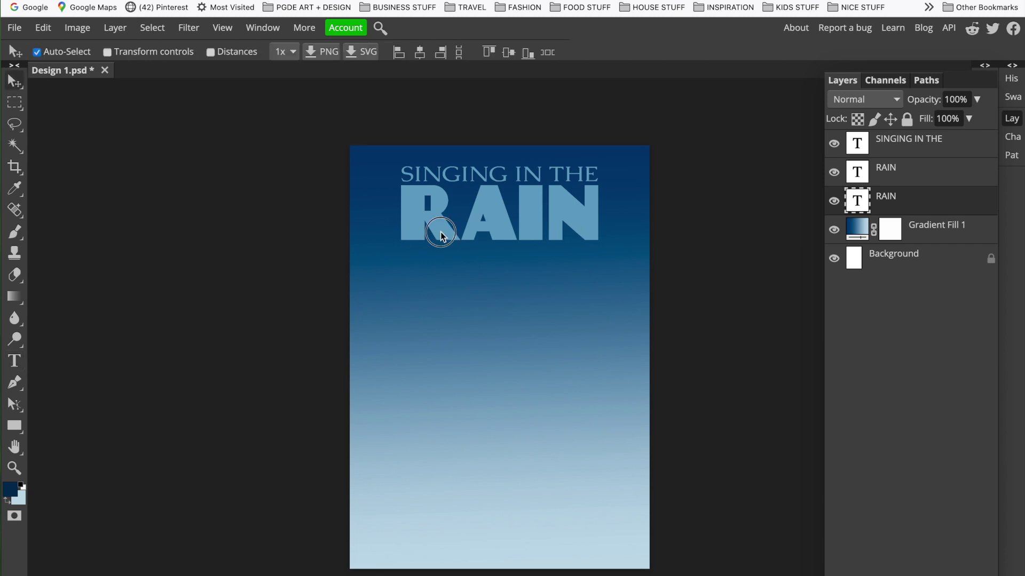
pyautogui.moveTo(440, 235); pyautogui.dragTo(431, 234)
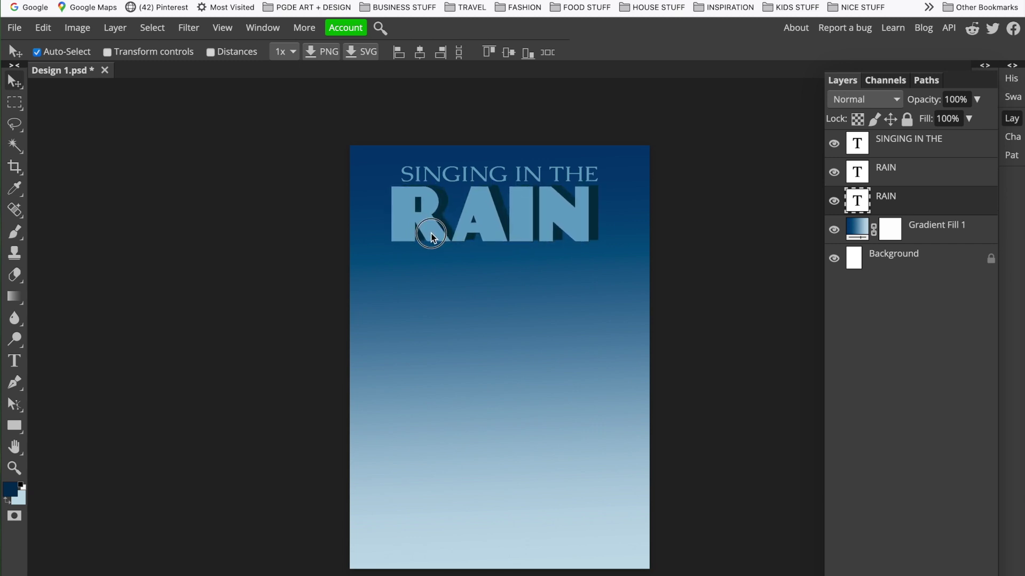
pyautogui.click(431, 237)
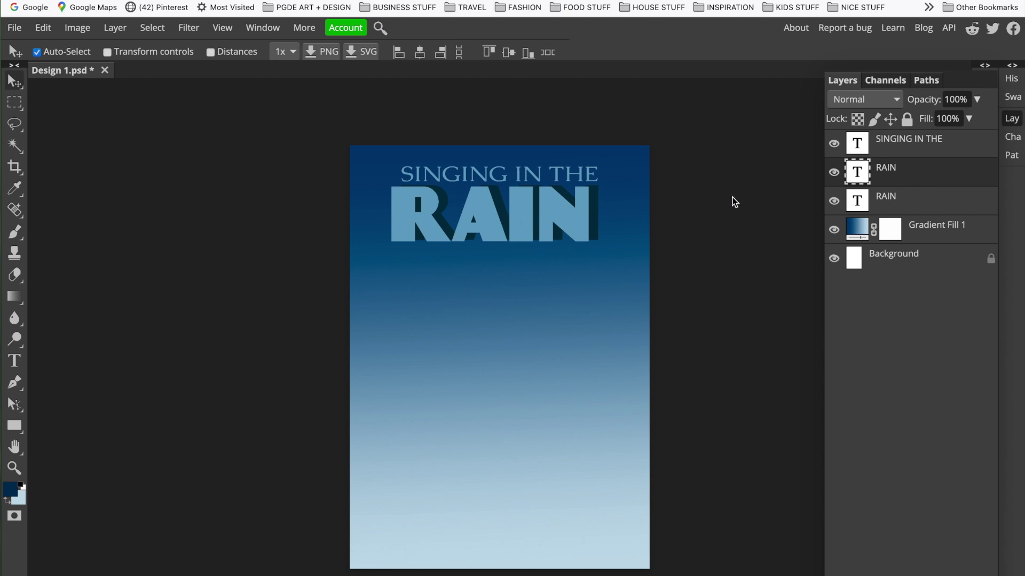
pyautogui.click(901, 199)
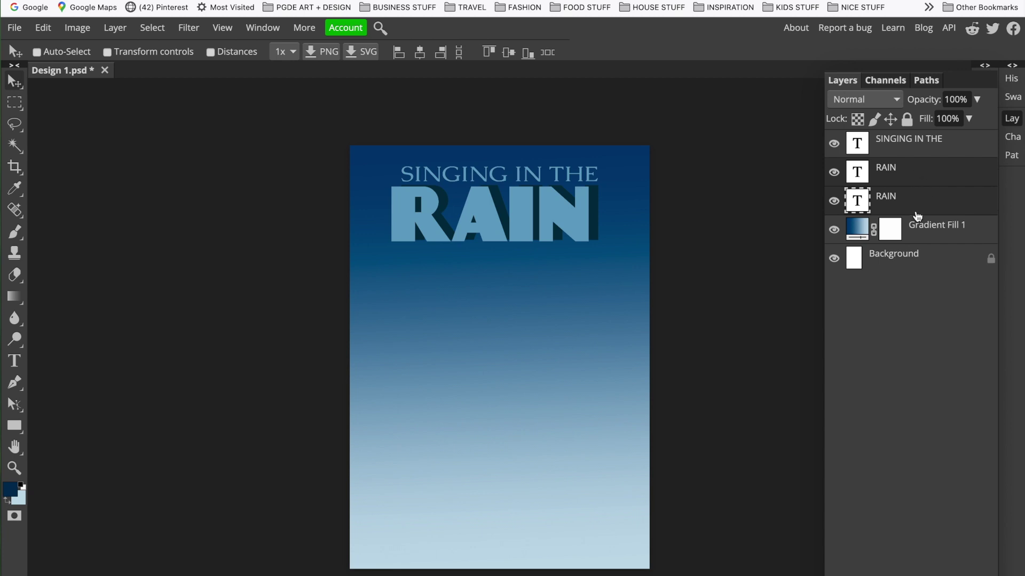
pyautogui.click(908, 120)
pyautogui.click(492, 306)
# - Remove the locks from both RAIN layers after confirming they can't be moved
pyautogui.click(517, 268)
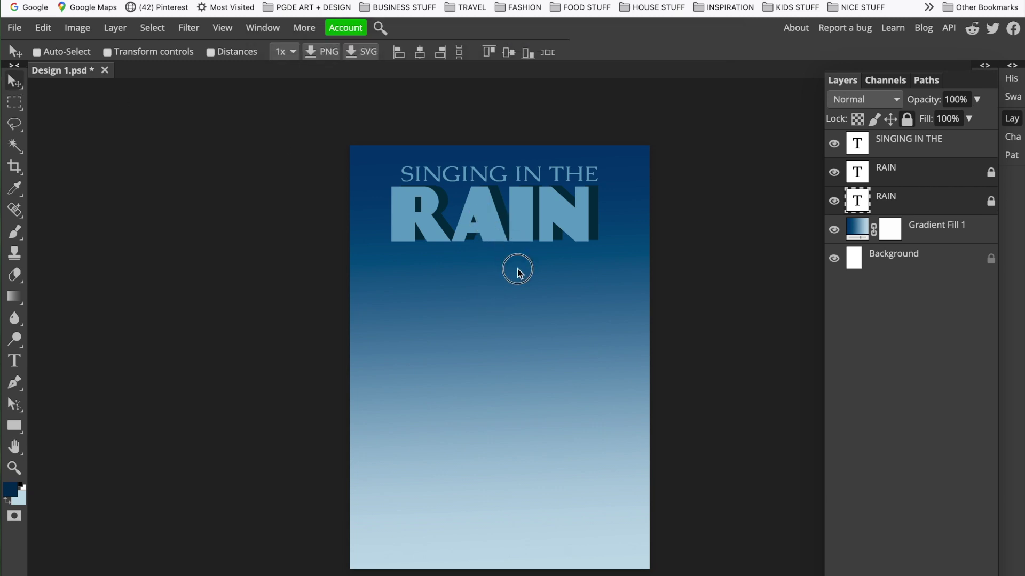
pyautogui.click(567, 214)
pyautogui.click(890, 118)
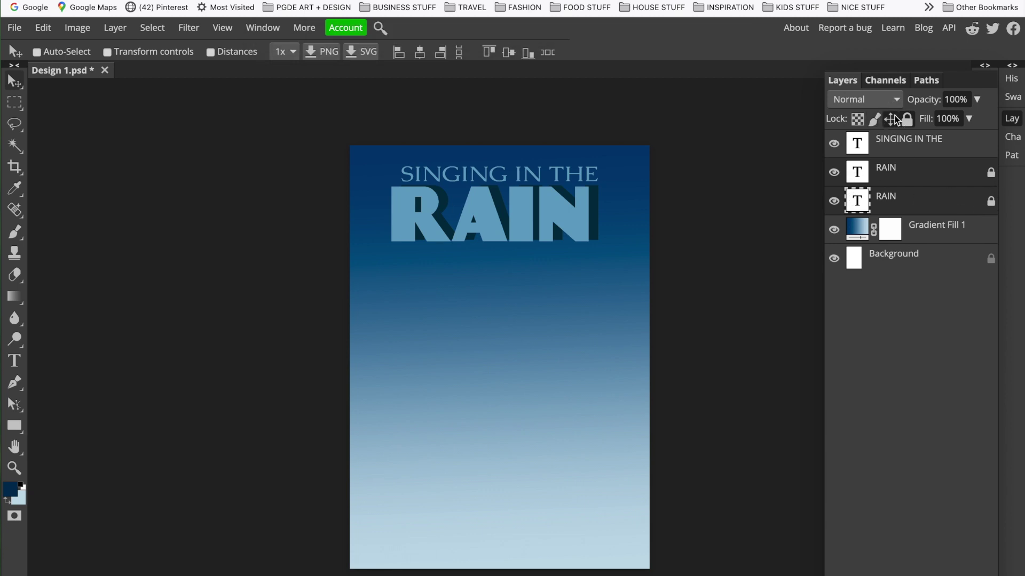
pyautogui.click(571, 239)
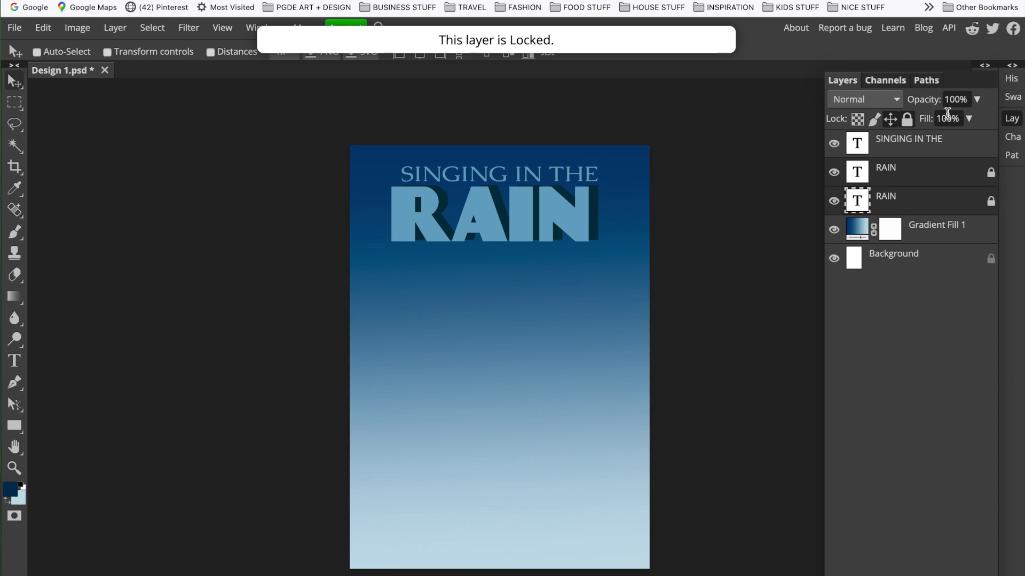
pyautogui.click(890, 119)
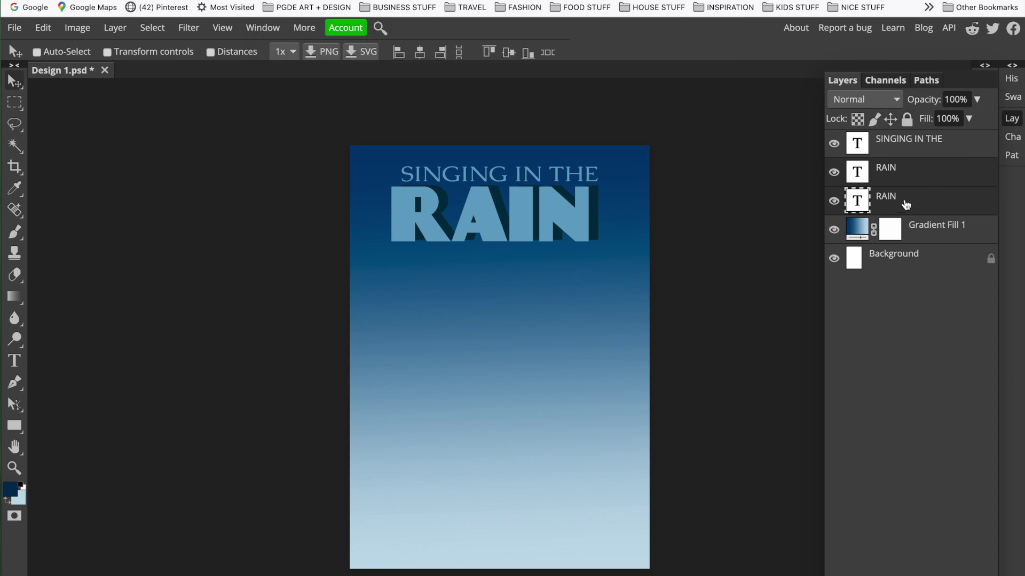
# - Recentre RAIN and its shadow under the title, then hide the navy shadow layer
pyautogui.moveTo(564, 224)
pyautogui.mouseDown()
pyautogui.moveTo(556, 320)
pyautogui.moveTo(572, 238)
pyautogui.moveTo(563, 229)
pyautogui.moveTo(571, 232)
pyautogui.mouseUp()
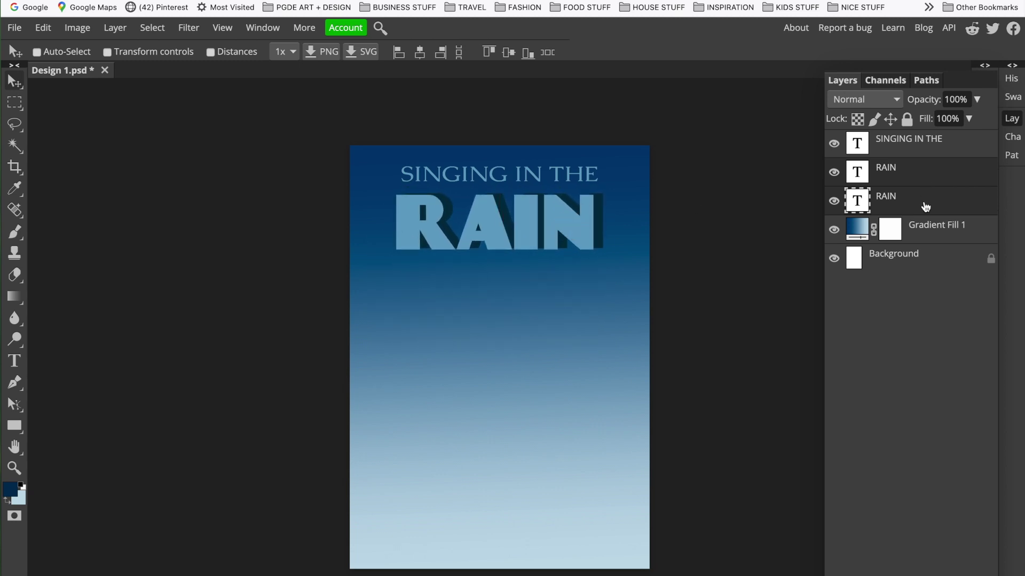
pyautogui.moveTo(577, 233)
pyautogui.mouseDown()
pyautogui.moveTo(586, 317)
pyautogui.moveTo(571, 238)
pyautogui.moveTo(582, 224)
pyautogui.mouseUp()
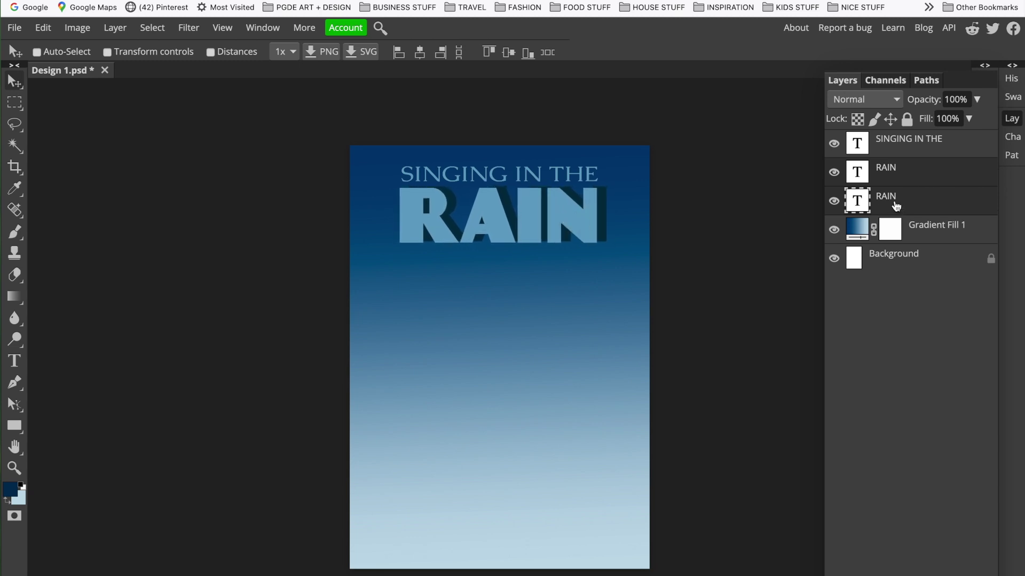
pyautogui.click(834, 202)
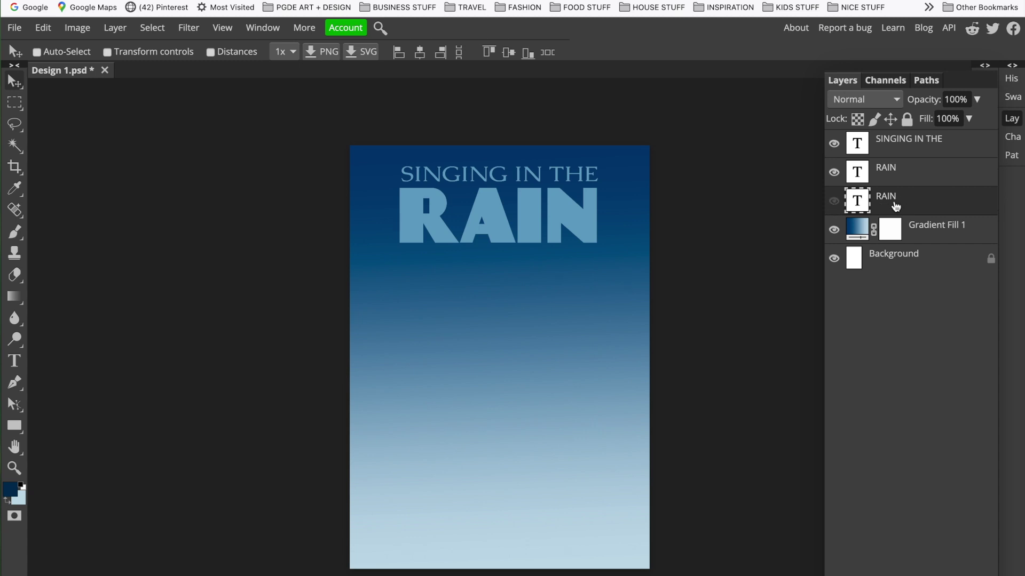
# - Duplicate the light RAIN layer and move the copy down below the original
pyautogui.click(904, 177)
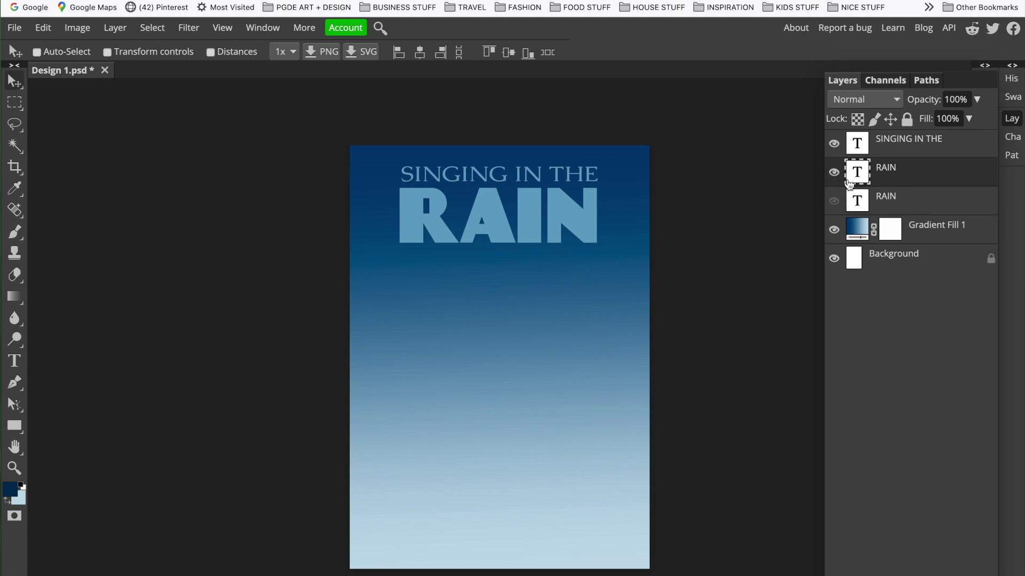
pyautogui.click(833, 175)
pyautogui.click(833, 174)
pyautogui.rightClick(902, 181)
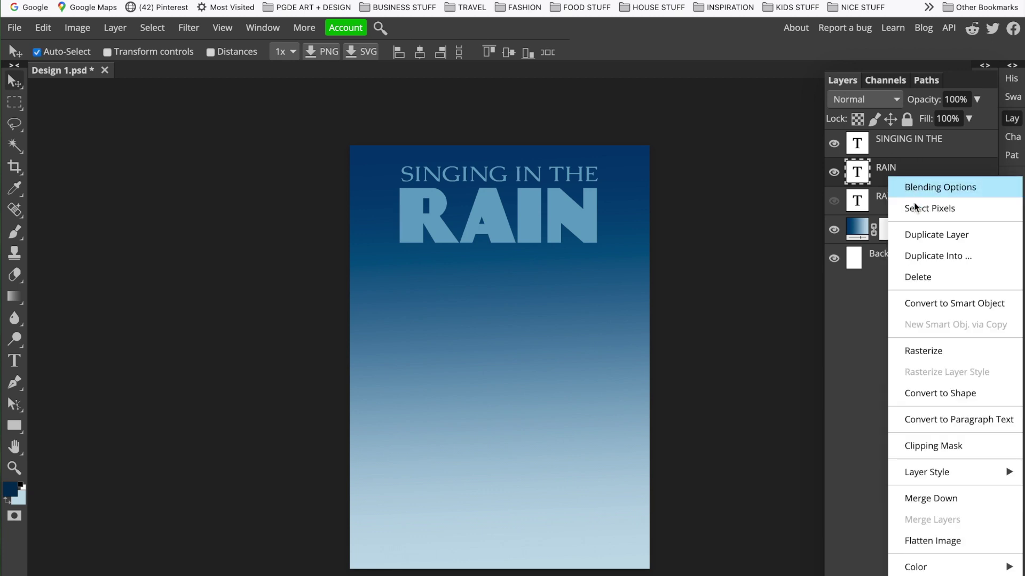
pyautogui.click(921, 236)
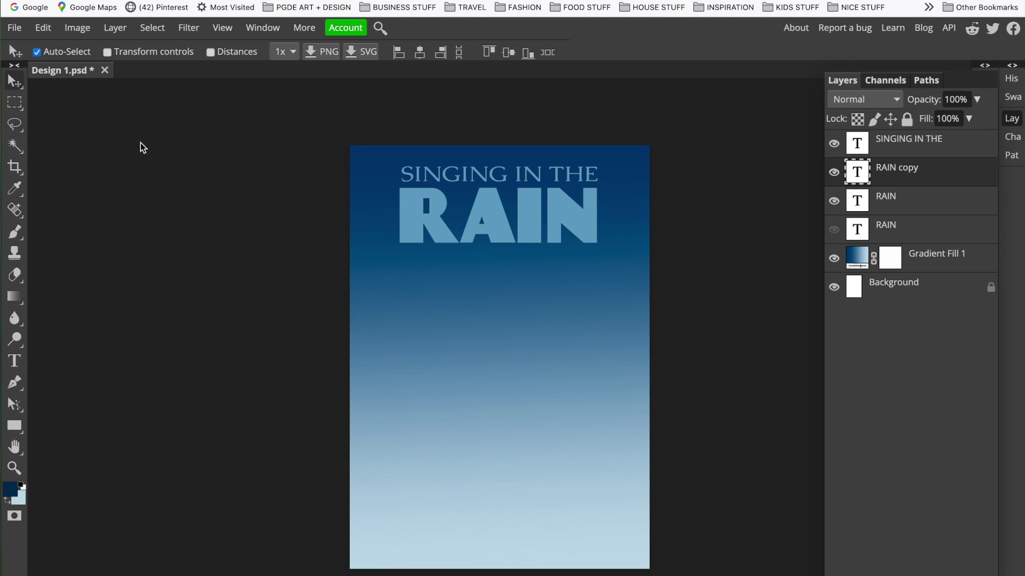
pyautogui.moveTo(481, 235); pyautogui.dragTo(484, 293)
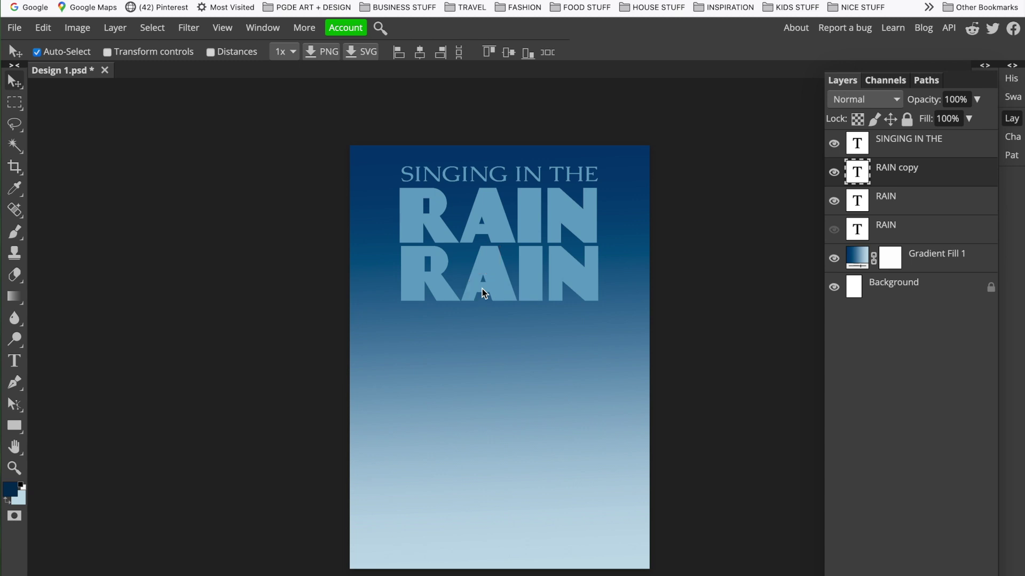
# - Duplicate RAIN copy as RAIN copy 2 and place it beneath the second RAIN
pyautogui.rightClick(906, 170)
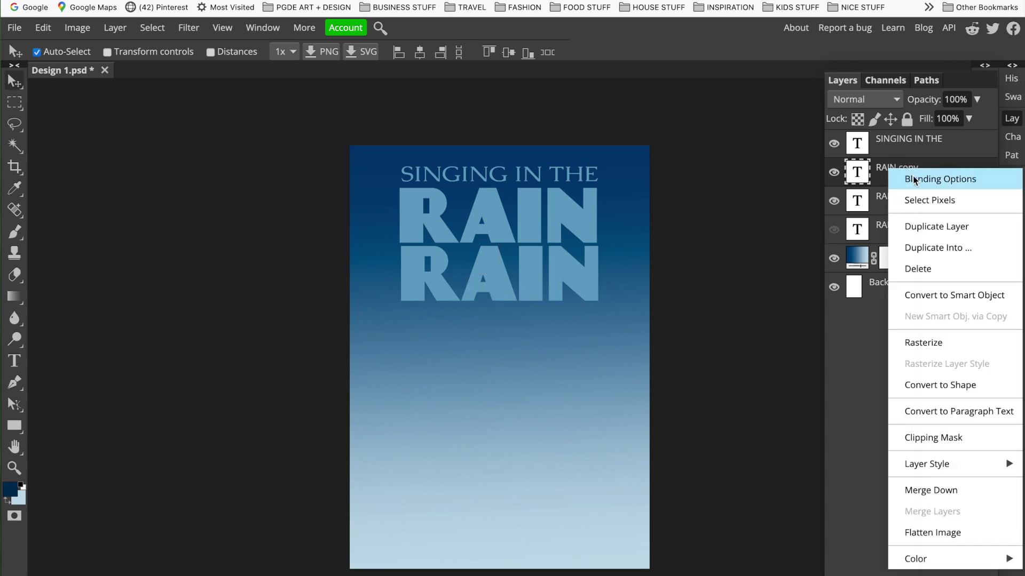
pyautogui.click(926, 223)
pyautogui.moveTo(531, 285); pyautogui.dragTo(531, 340)
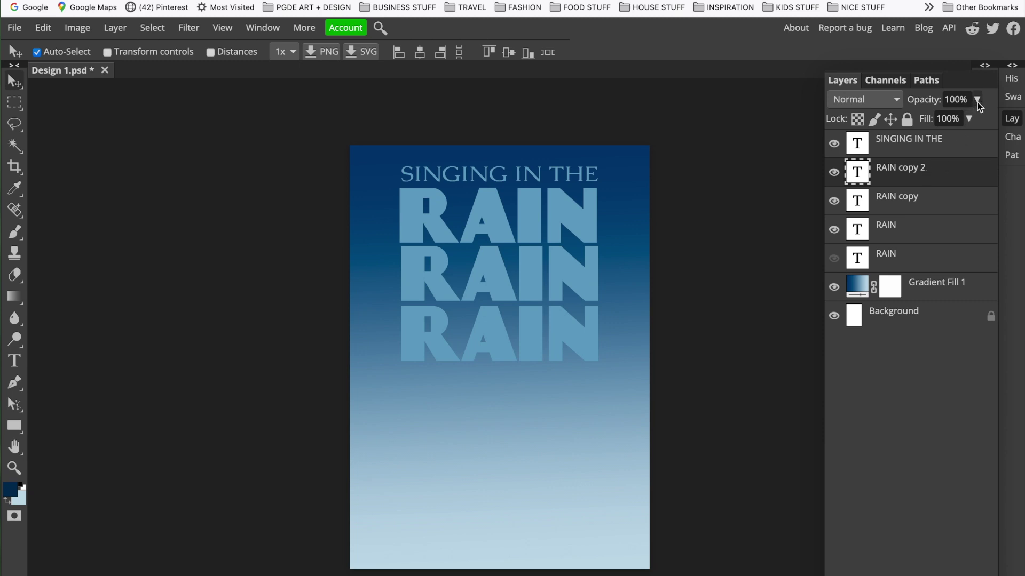
# - Fade the third RAIN to 41% opacity and the second RAIN to about 64%
pyautogui.click(974, 121)
pyautogui.moveTo(976, 123); pyautogui.dragTo(943, 130)
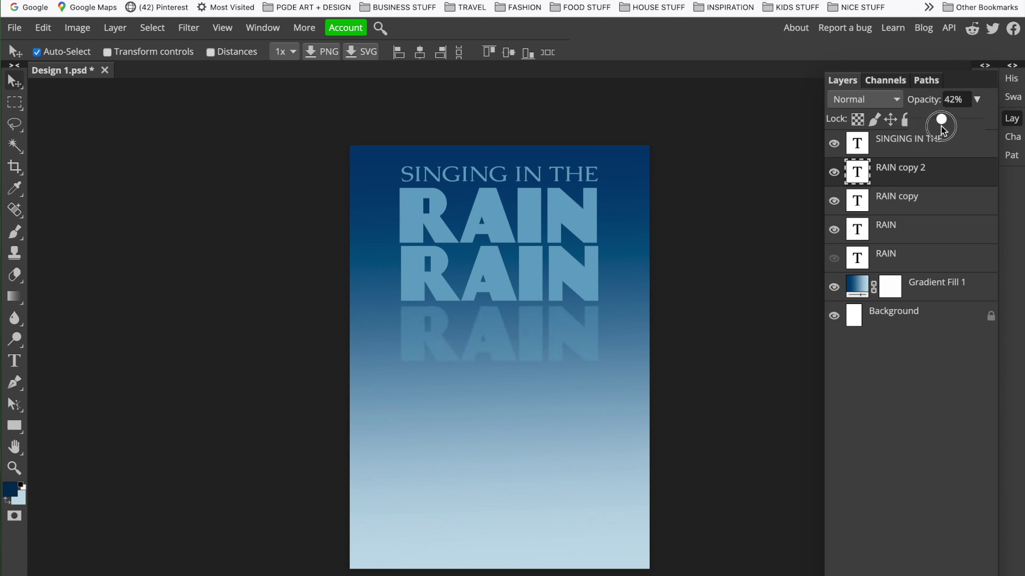
pyautogui.click(940, 196)
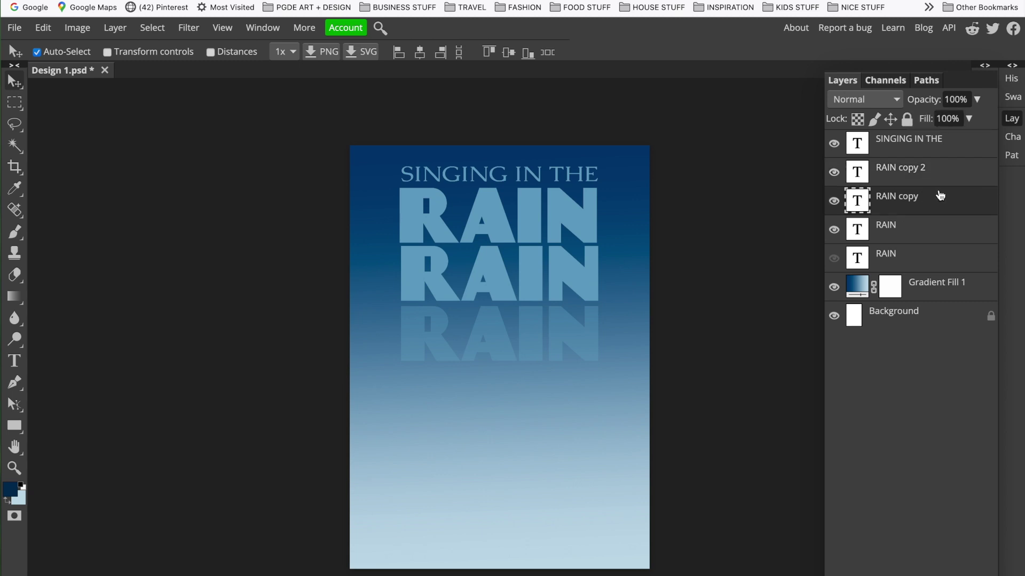
pyautogui.click(977, 99)
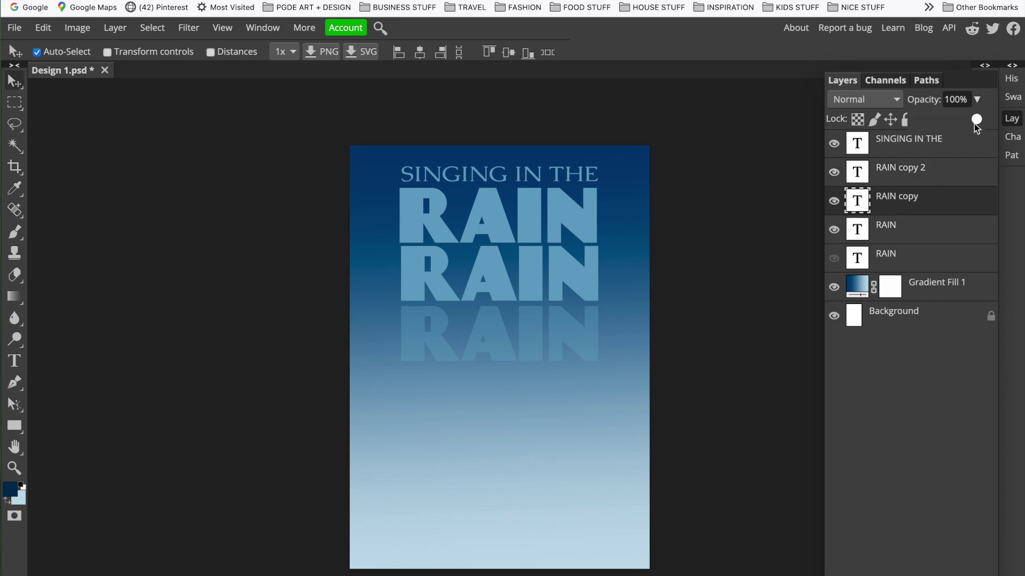
pyautogui.moveTo(976, 124); pyautogui.dragTo(957, 128)
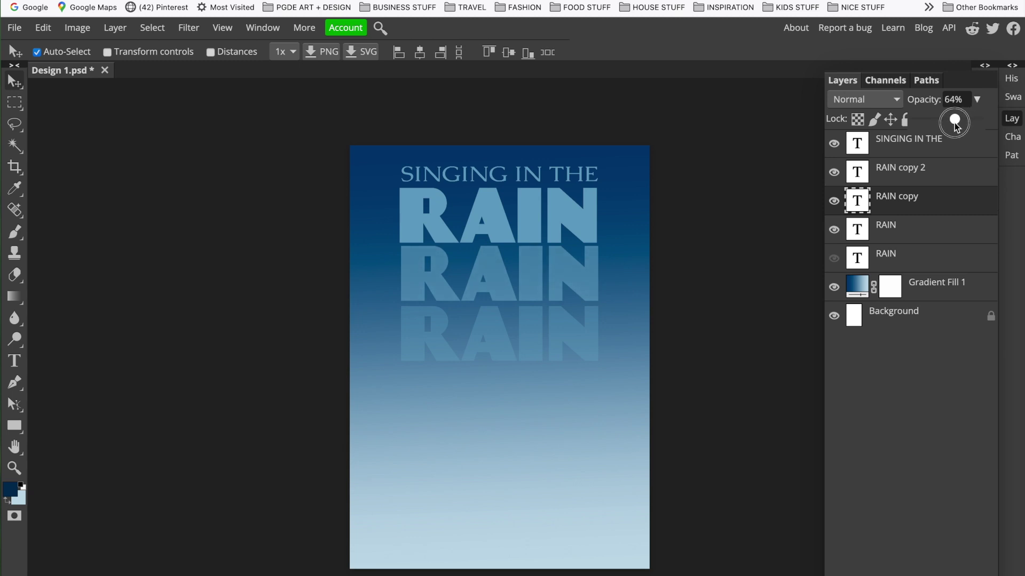
pyautogui.moveTo(955, 126); pyautogui.dragTo(953, 128)
# - Duplicate RAIN copy 2 into a fourth RAIN below it at 17% opacity
pyautogui.click(954, 167)
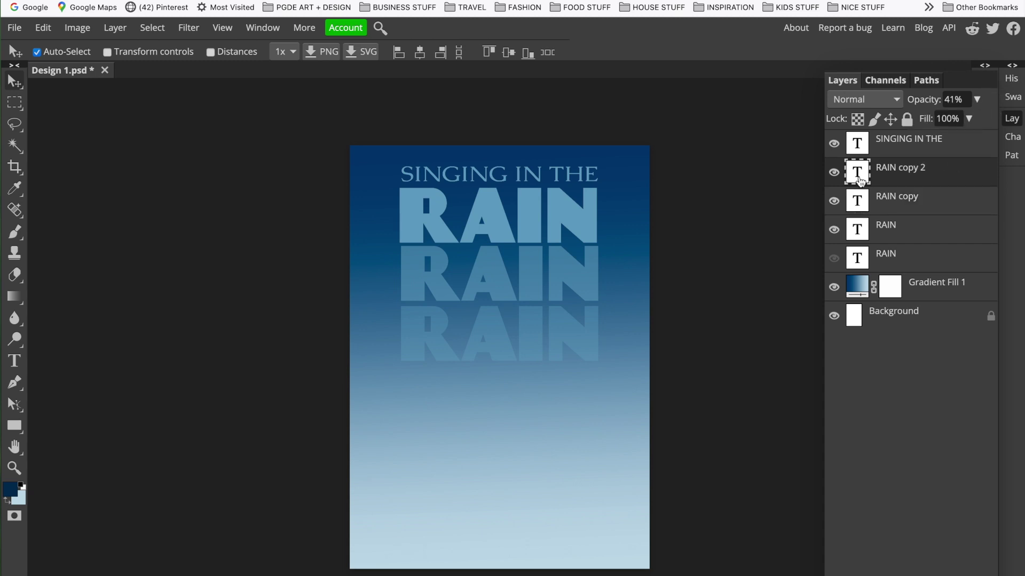
pyautogui.click(833, 172)
pyautogui.click(833, 172)
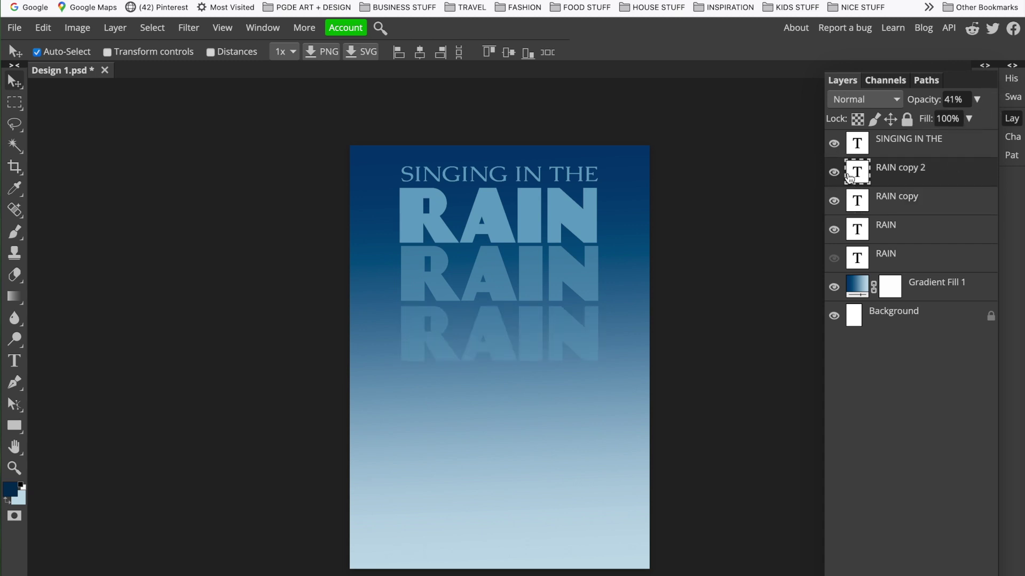
pyautogui.rightClick(931, 177)
pyautogui.click(939, 229)
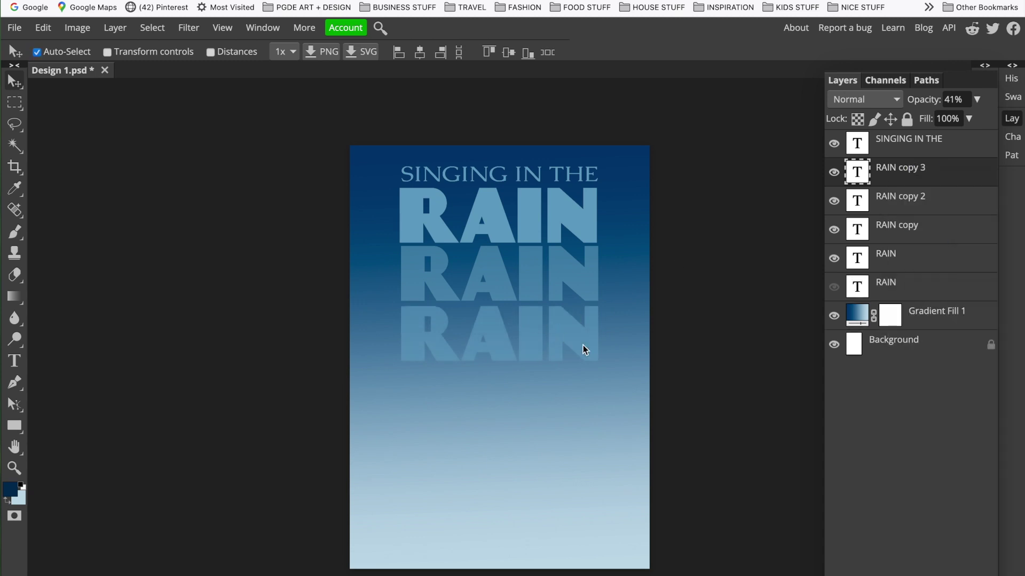
pyautogui.moveTo(585, 347); pyautogui.dragTo(585, 407)
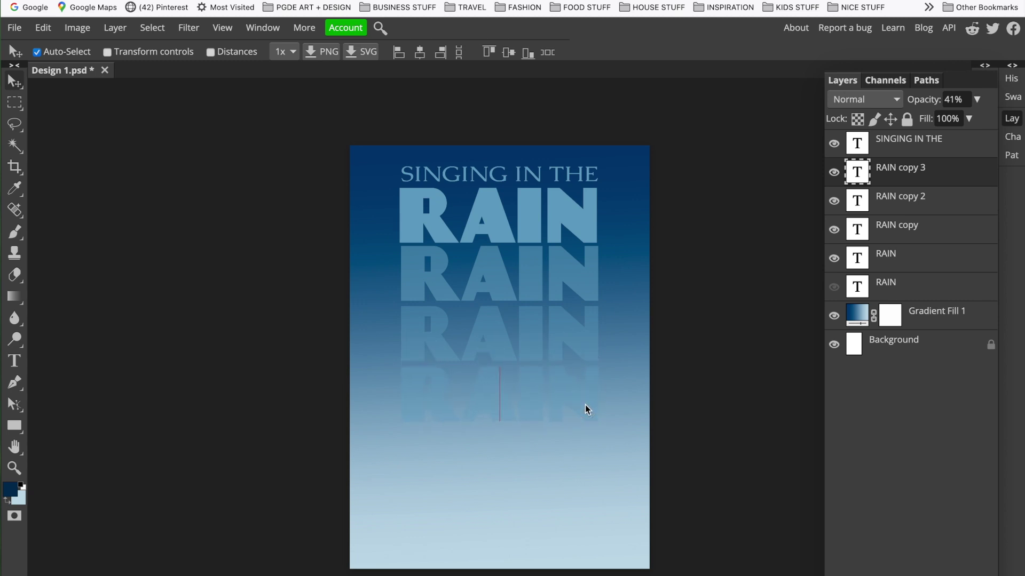
pyautogui.click(972, 99)
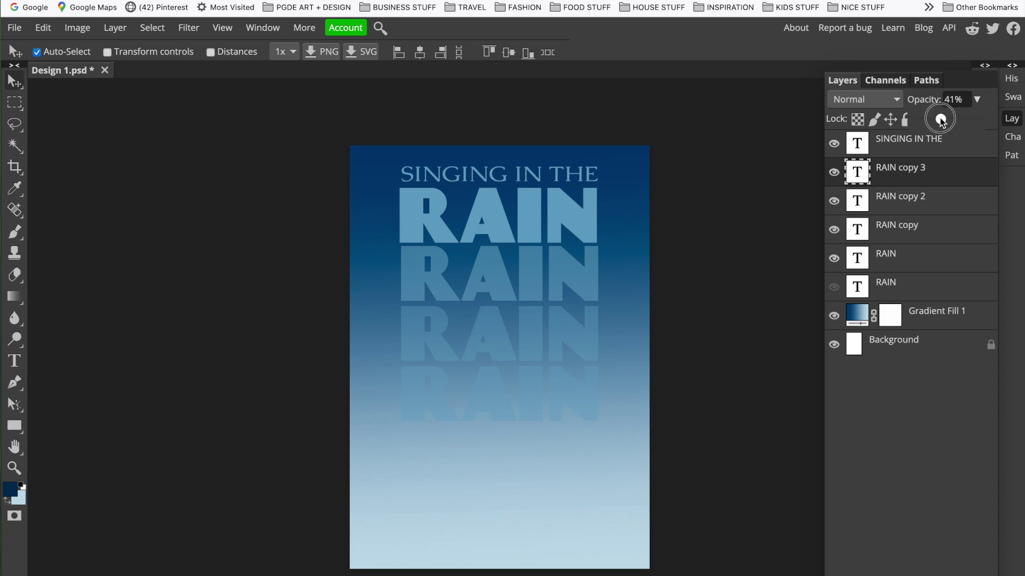
pyautogui.moveTo(940, 119); pyautogui.dragTo(926, 119)
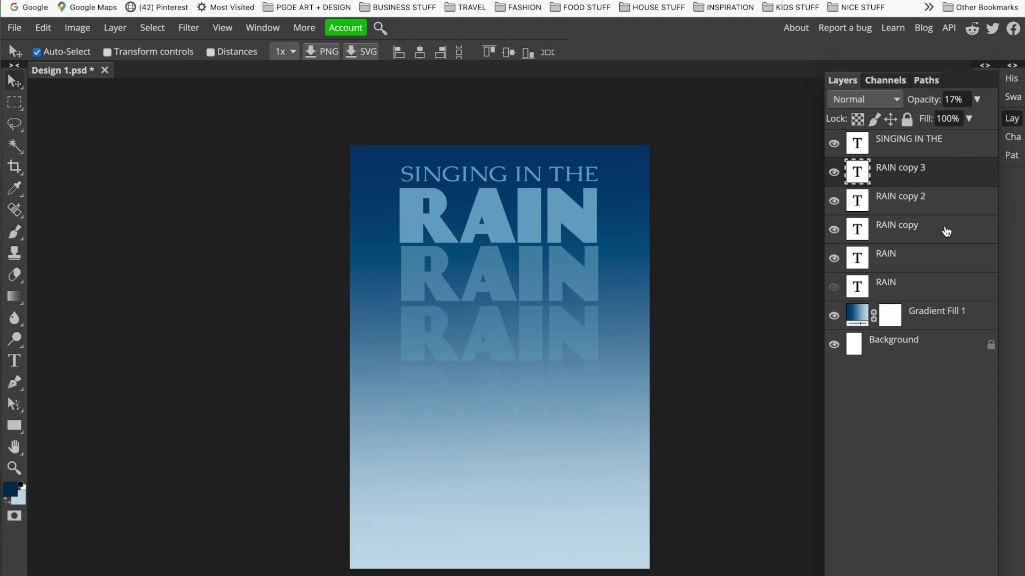
# - Duplicate RAIN copy 3 into a fifth RAIN further down at 7% opacity
pyautogui.rightClick(946, 231)
pyautogui.click(949, 176)
pyautogui.rightClick(950, 179)
pyautogui.click(953, 231)
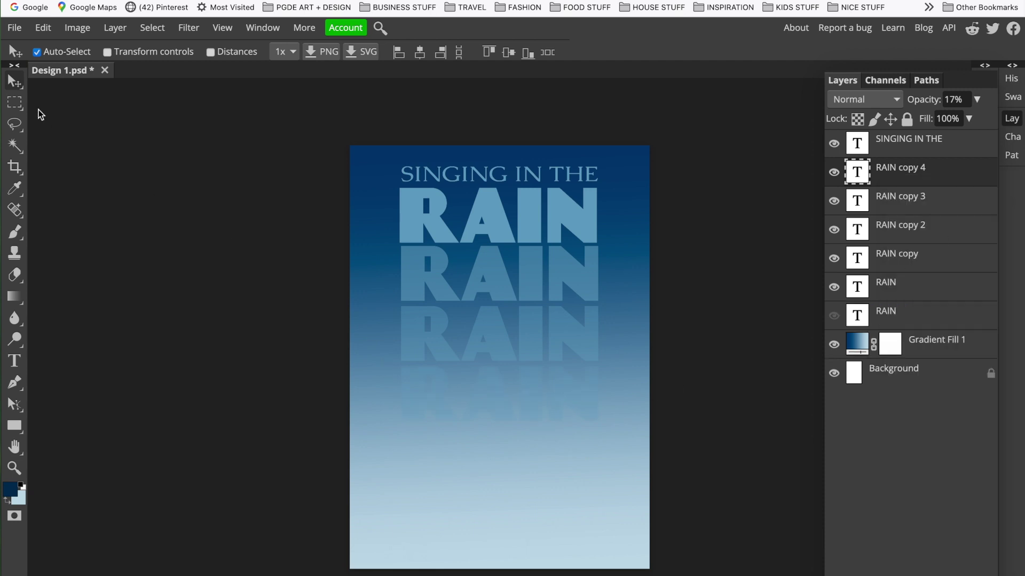
pyautogui.moveTo(527, 401); pyautogui.dragTo(524, 457)
pyautogui.click(977, 99)
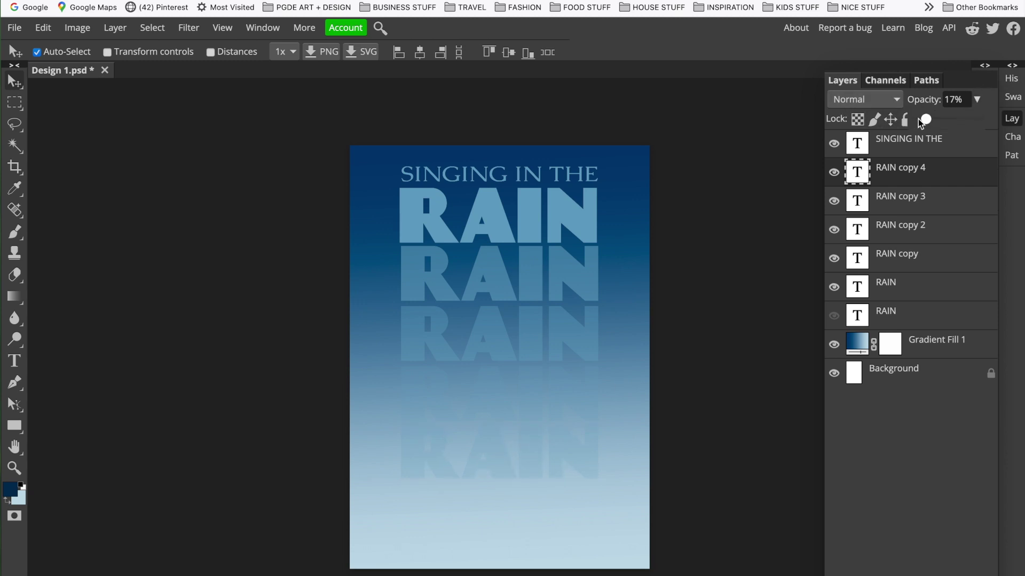
pyautogui.moveTo(927, 121); pyautogui.dragTo(920, 122)
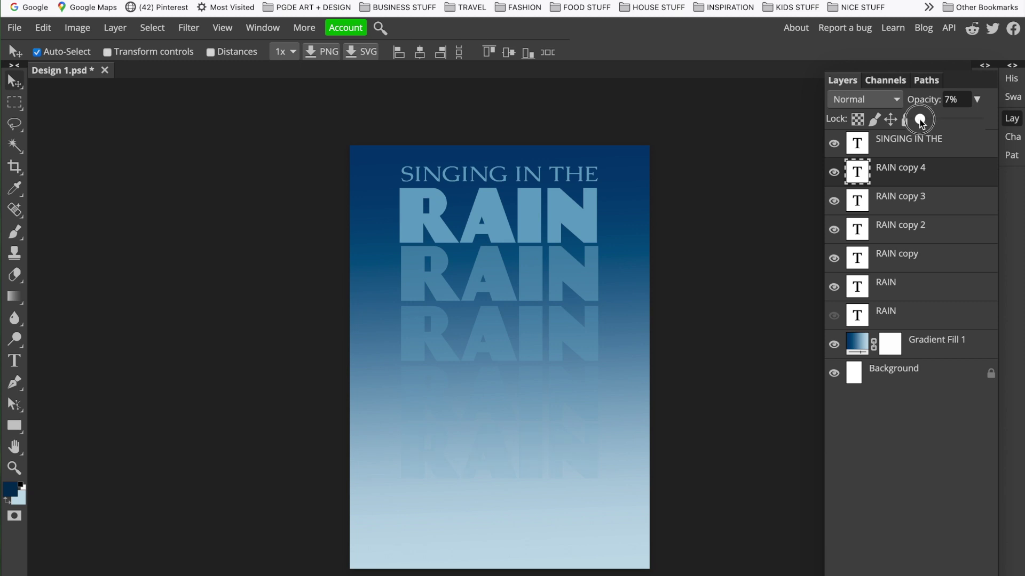
pyautogui.click(956, 171)
# - Duplicate RAIN copy 4 into a sixth RAIN at the bottom at 4% opacity
pyautogui.rightClick(938, 176)
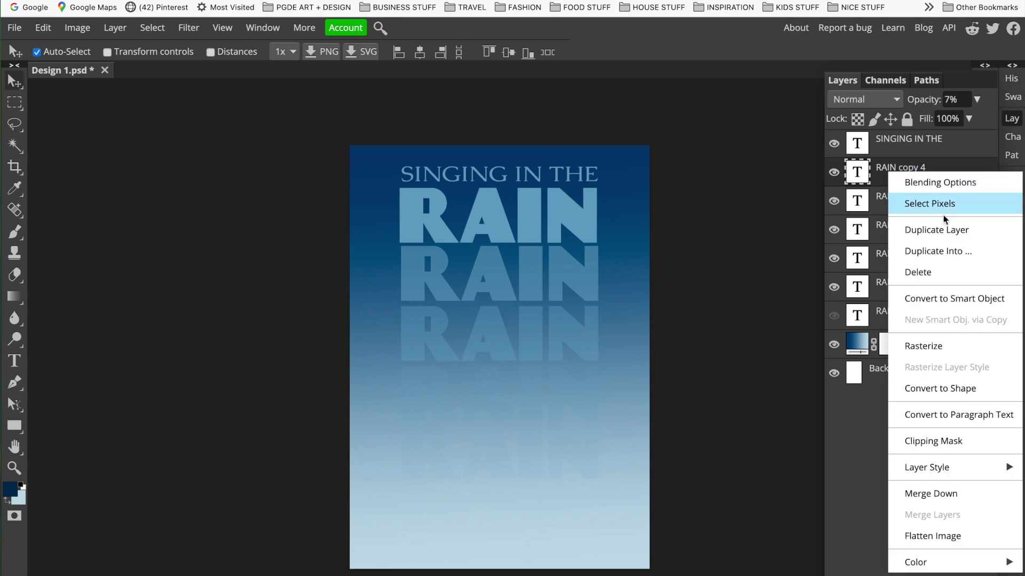
pyautogui.click(936, 229)
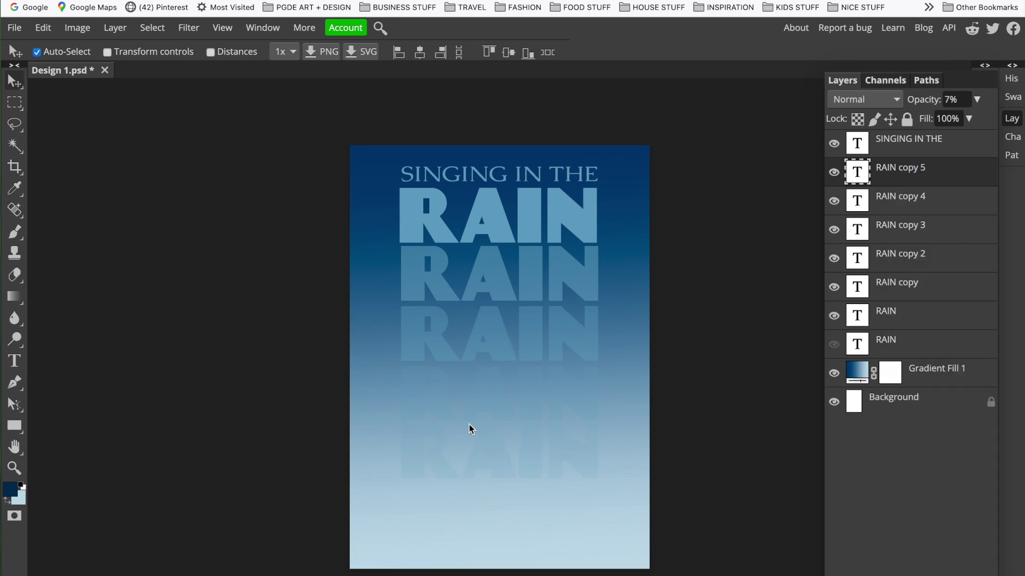
pyautogui.moveTo(513, 480); pyautogui.dragTo(514, 525)
pyautogui.click(977, 101)
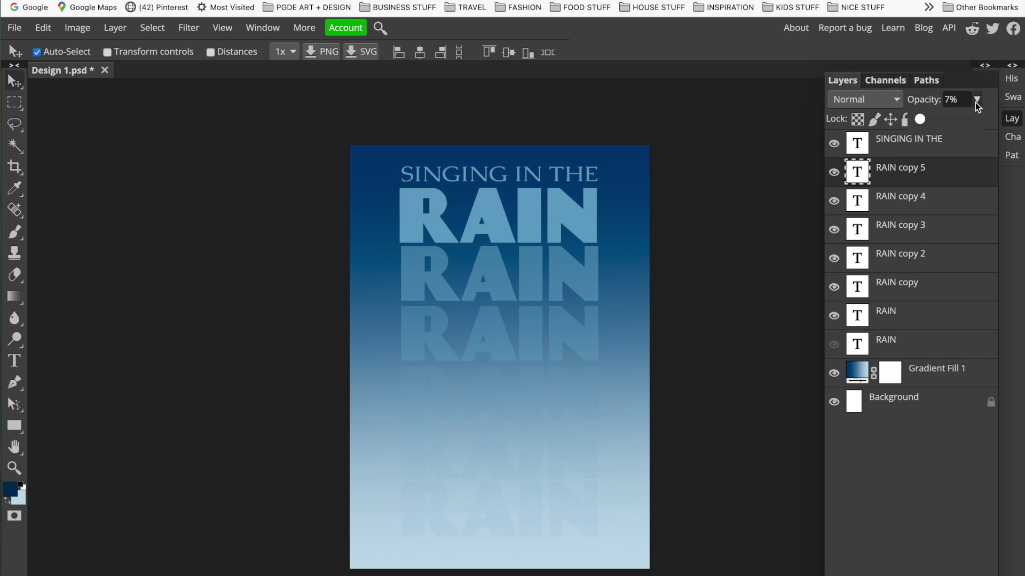
pyautogui.moveTo(920, 119); pyautogui.dragTo(918, 122)
pyautogui.moveTo(919, 122); pyautogui.dragTo(918, 121)
pyautogui.click(990, 122)
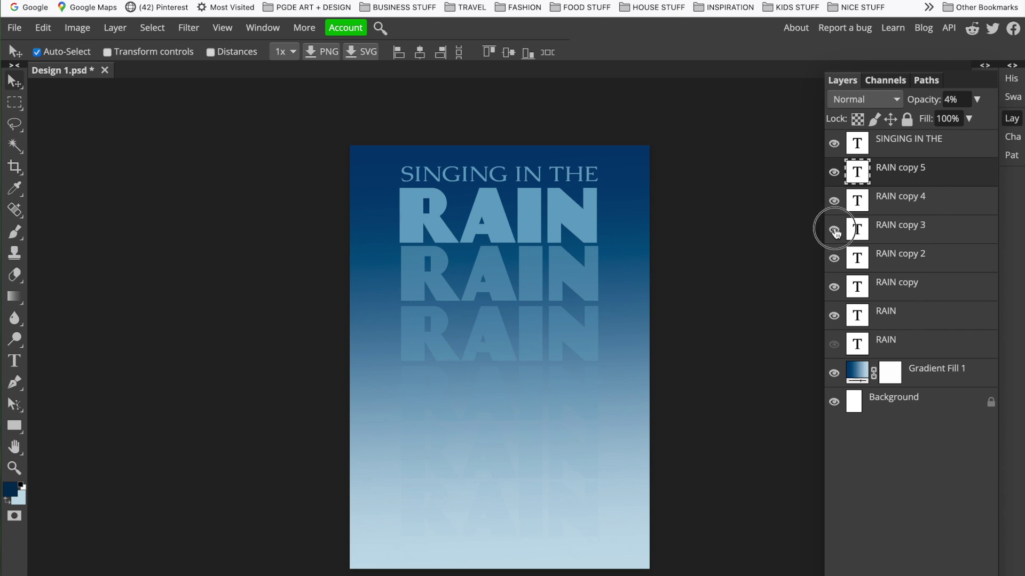
# - Toggle the RAIN layers' visibility on and off to identify each one
pyautogui.click(835, 203)
pyautogui.click(834, 316)
pyautogui.click(834, 316)
pyautogui.click(835, 291)
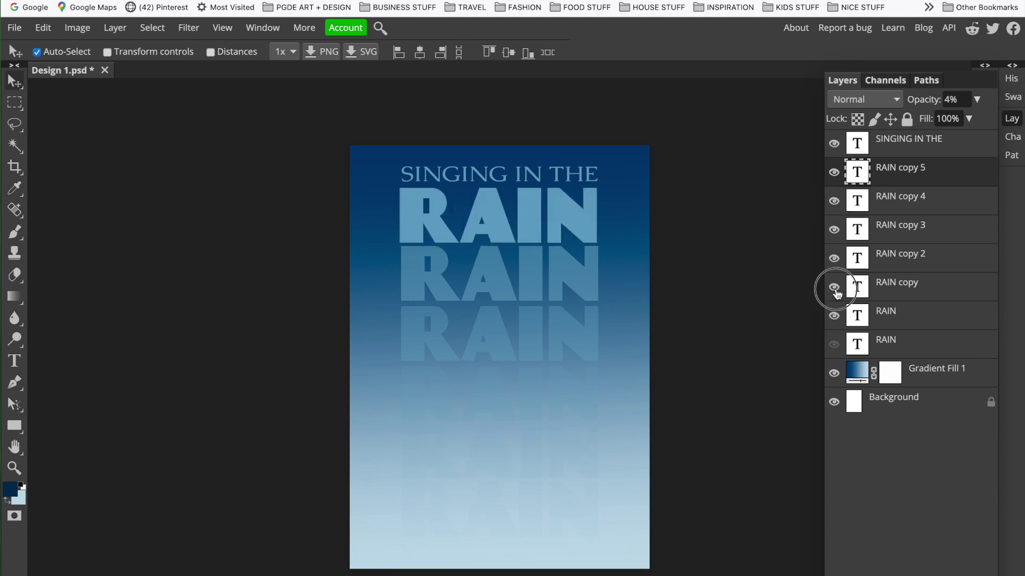
pyautogui.click(835, 291)
pyautogui.click(832, 261)
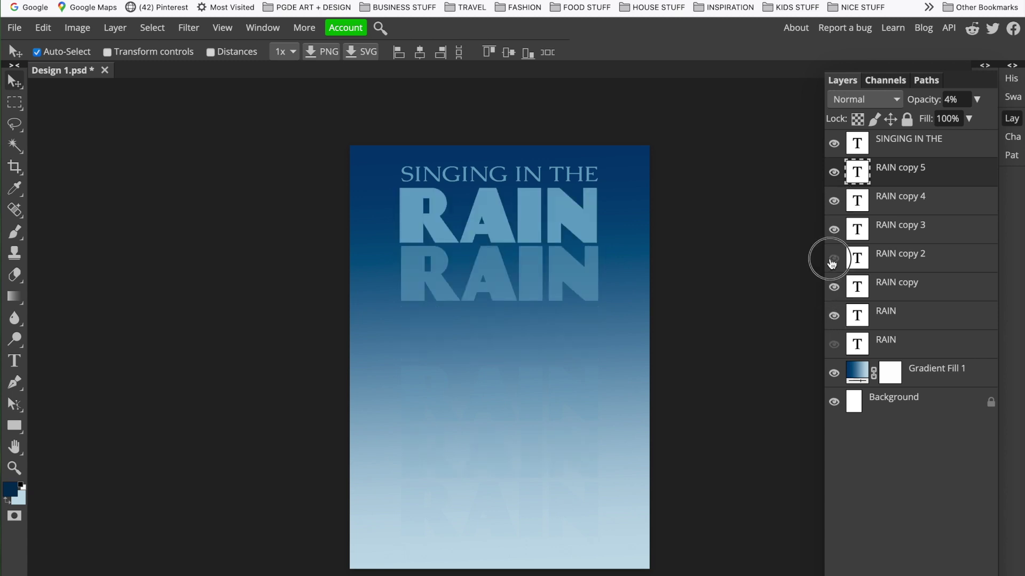
pyautogui.click(831, 261)
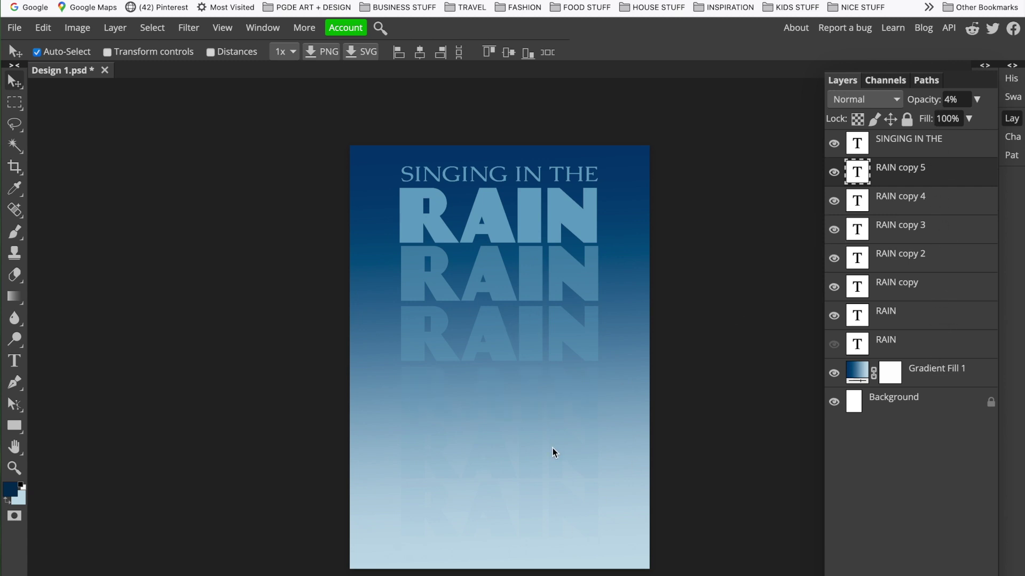
# - Select SINGING IN THE plus RAIN, RAIN copy and RAIN copy 2 through 5
pyautogui.click(945, 152)
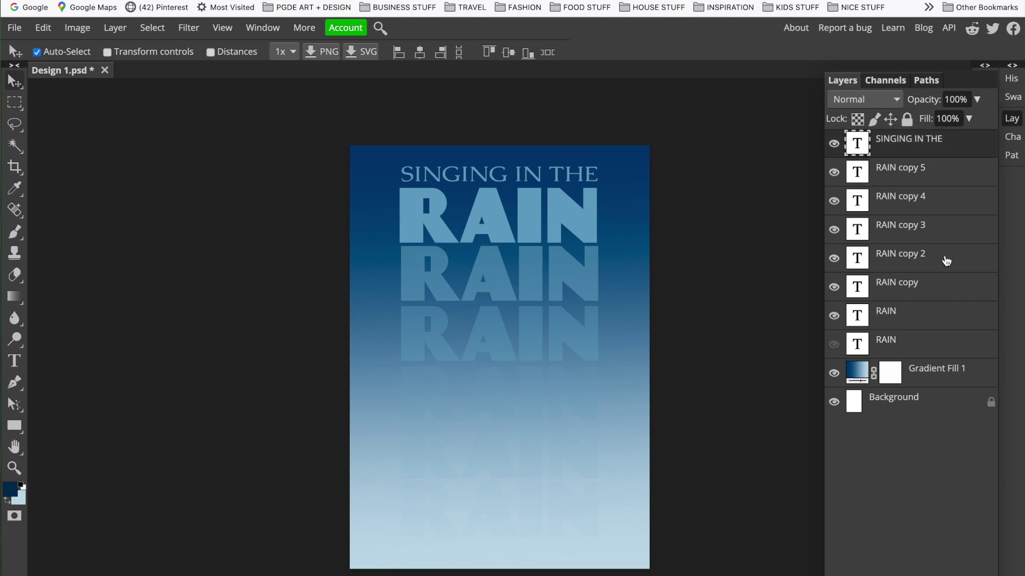
pyautogui.click(936, 345)
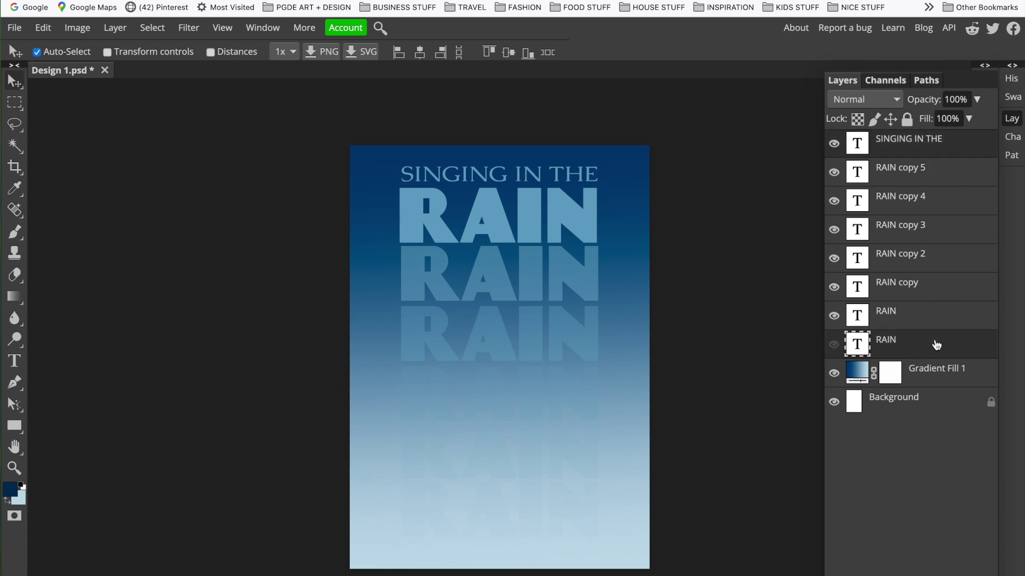
pyautogui.keyDown('shift'); pyautogui.click(933, 316); pyautogui.keyUp('shift')
pyautogui.keyDown('shift'); pyautogui.click(933, 286); pyautogui.keyUp('shift')
pyautogui.keyDown('shift'); pyautogui.click(933, 258); pyautogui.keyUp('shift')
pyautogui.keyDown('shift'); pyautogui.click(935, 229); pyautogui.keyUp('shift')
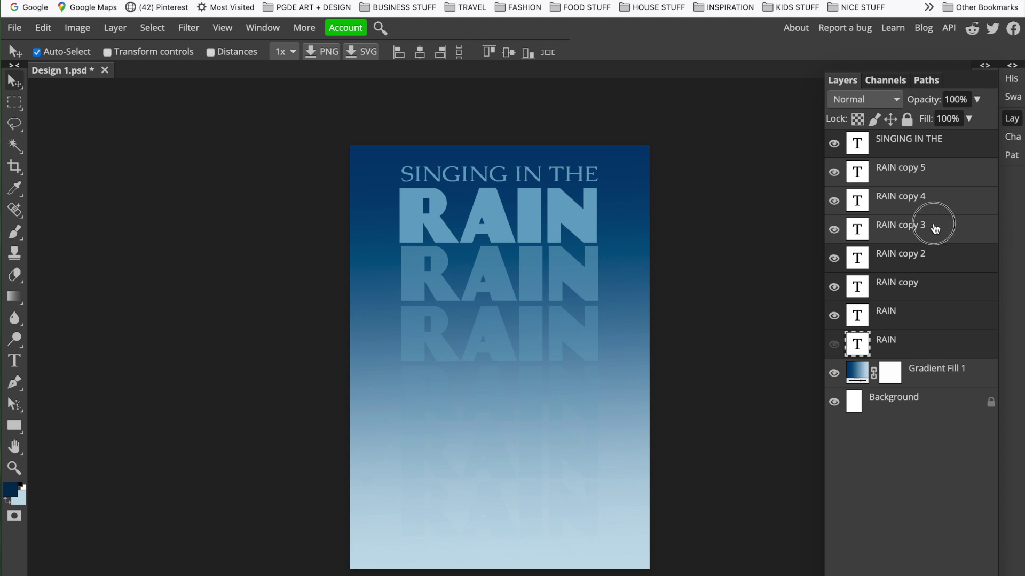
pyautogui.keyDown('shift'); pyautogui.click(941, 191); pyautogui.keyUp('shift')
pyautogui.keyDown('shift'); pyautogui.click(941, 168); pyautogui.keyUp('shift')
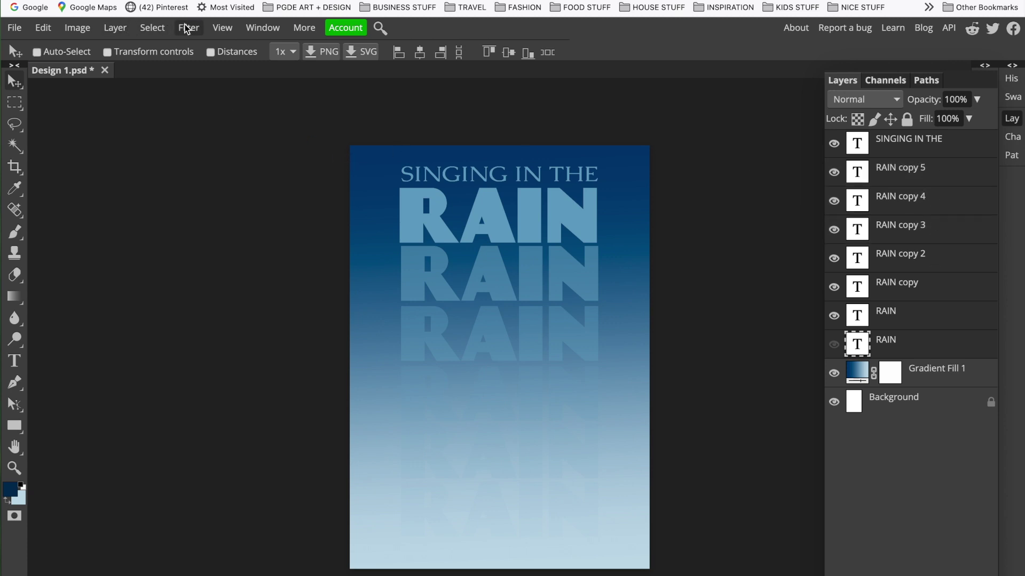
# - Merge the selected heading and RAIN text layers into one, toggling its visibility to check the result
pyautogui.click(85, 30)
pyautogui.moveTo(107, 32)
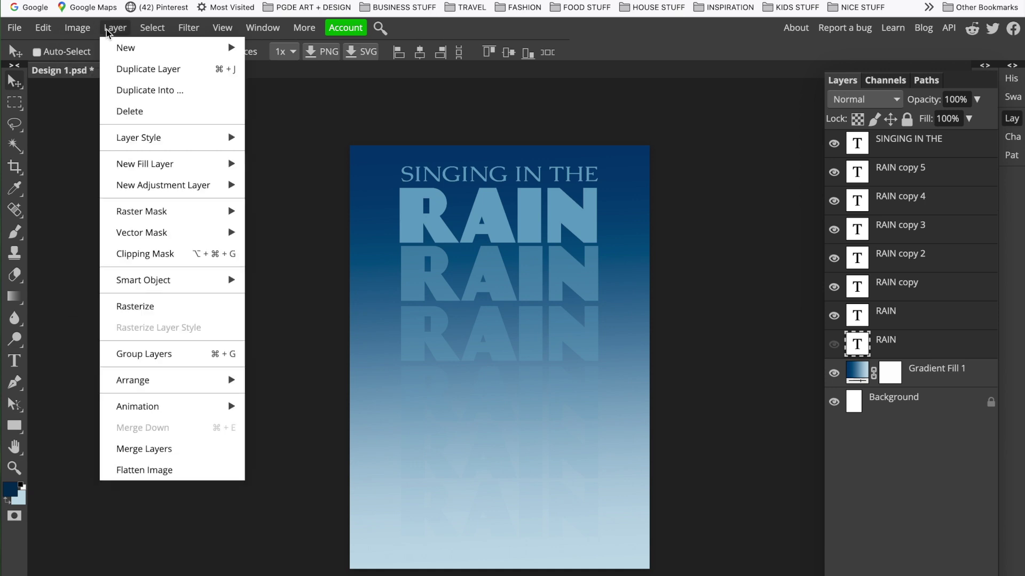
pyautogui.click(167, 455)
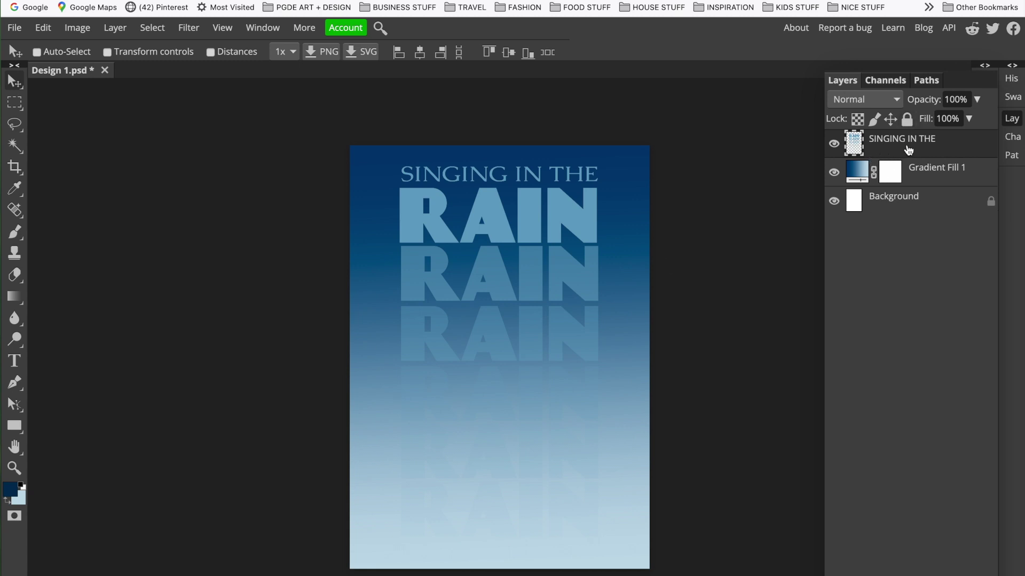
pyautogui.click(834, 144)
pyautogui.click(835, 145)
pyautogui.click(834, 144)
pyautogui.click(836, 146)
# - Rename the merged layer TEXT, compare it on white, then hide it leaving only the gradient
pyautogui.doubleClick(906, 139)
pyautogui.write('TEXT')
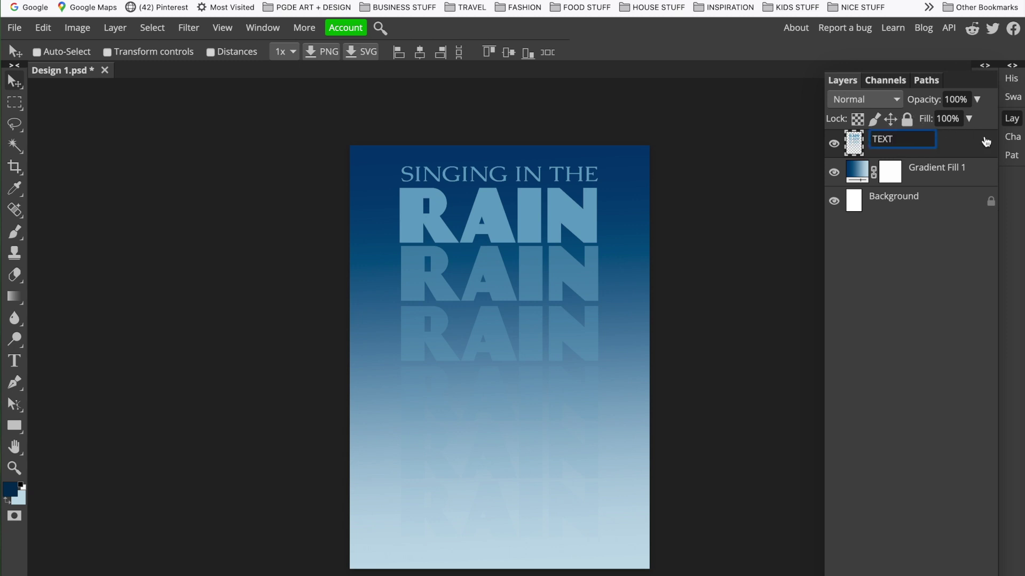
pyautogui.click(986, 142)
pyautogui.click(834, 171)
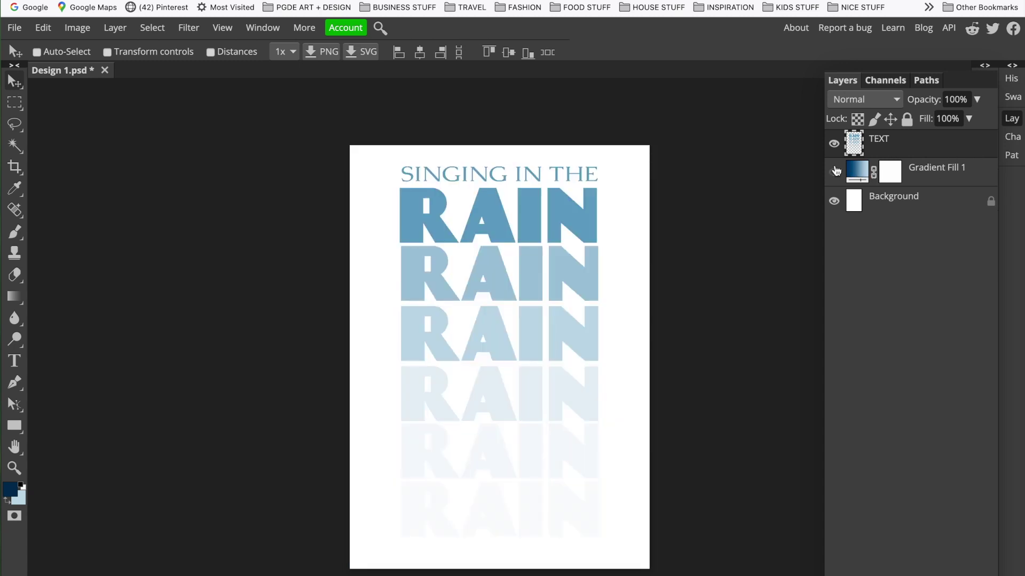
pyautogui.click(834, 171)
pyautogui.click(836, 145)
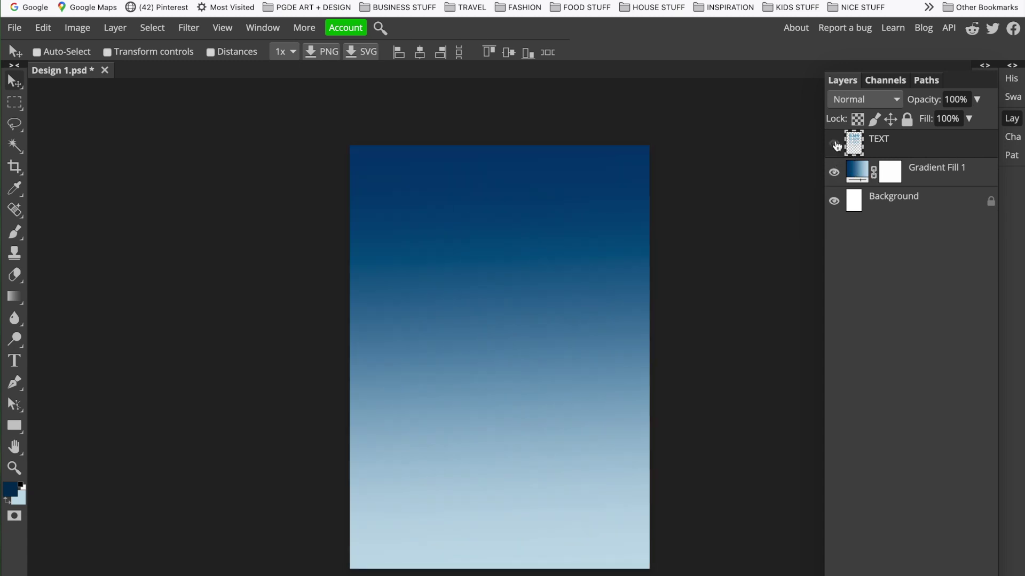